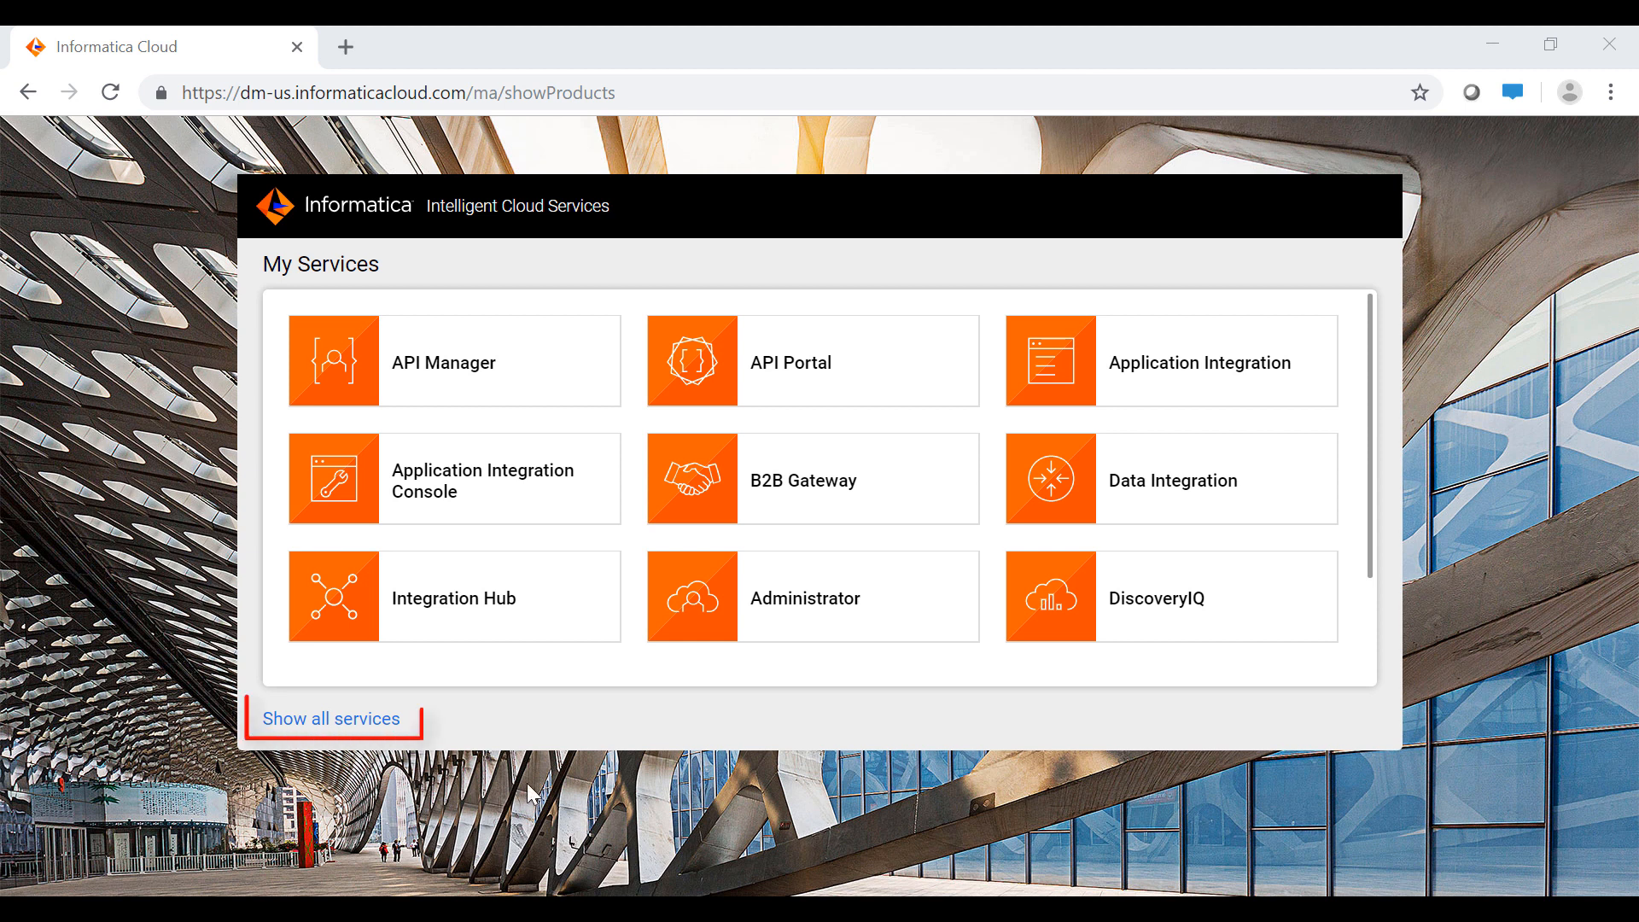
- Show all services, return to My Services and star Application Integration as the default
click(353, 724)
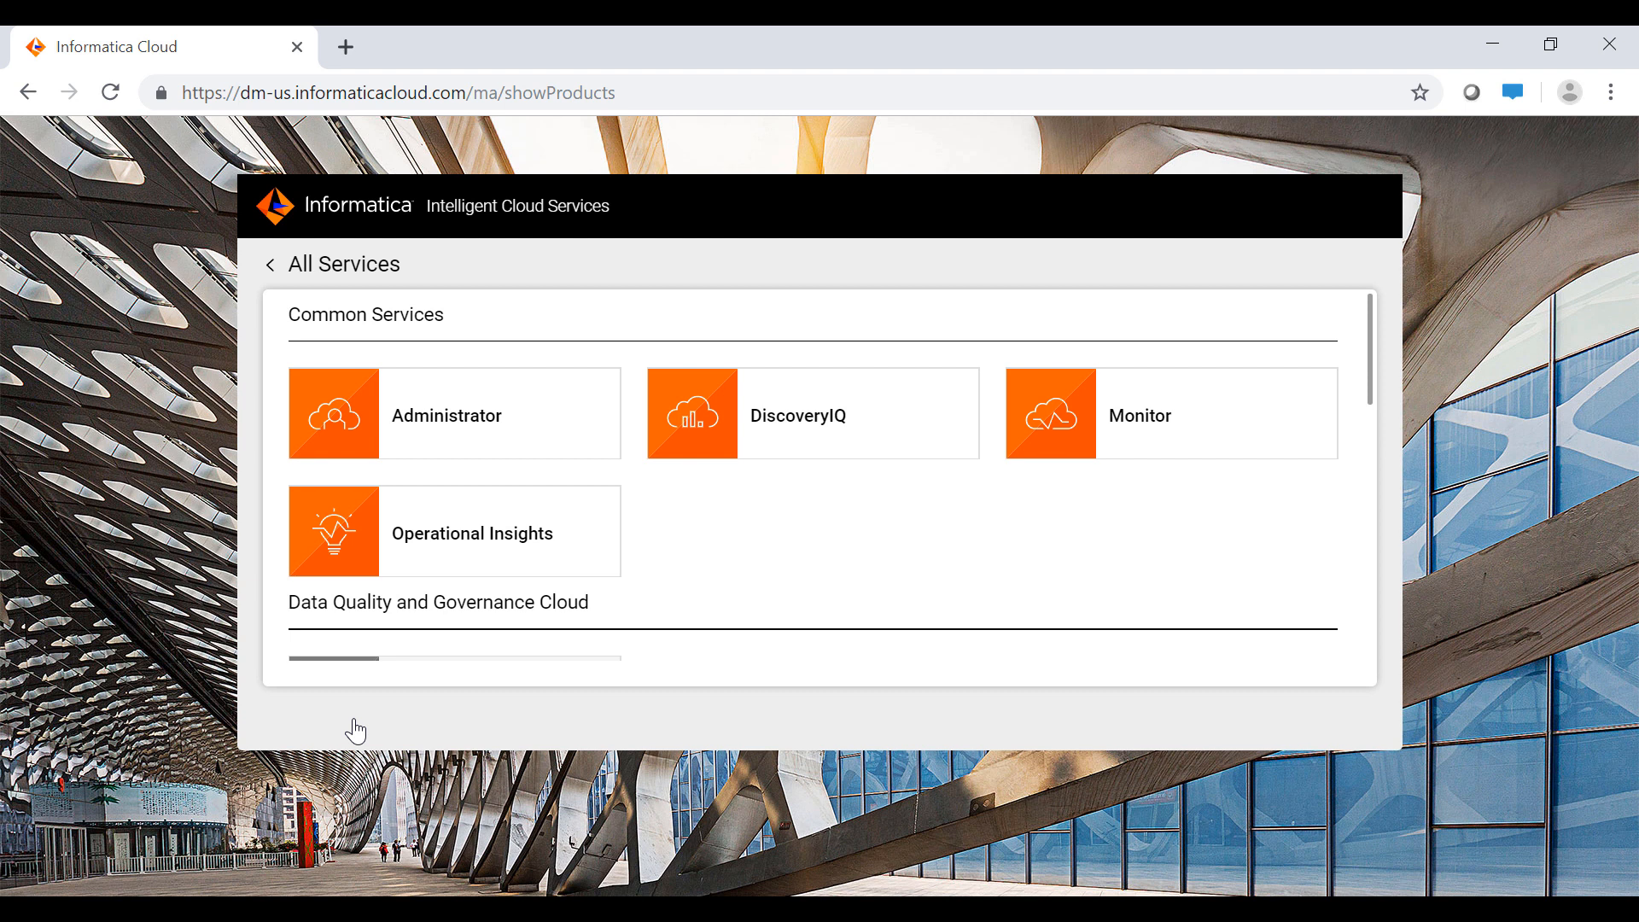
click(273, 267)
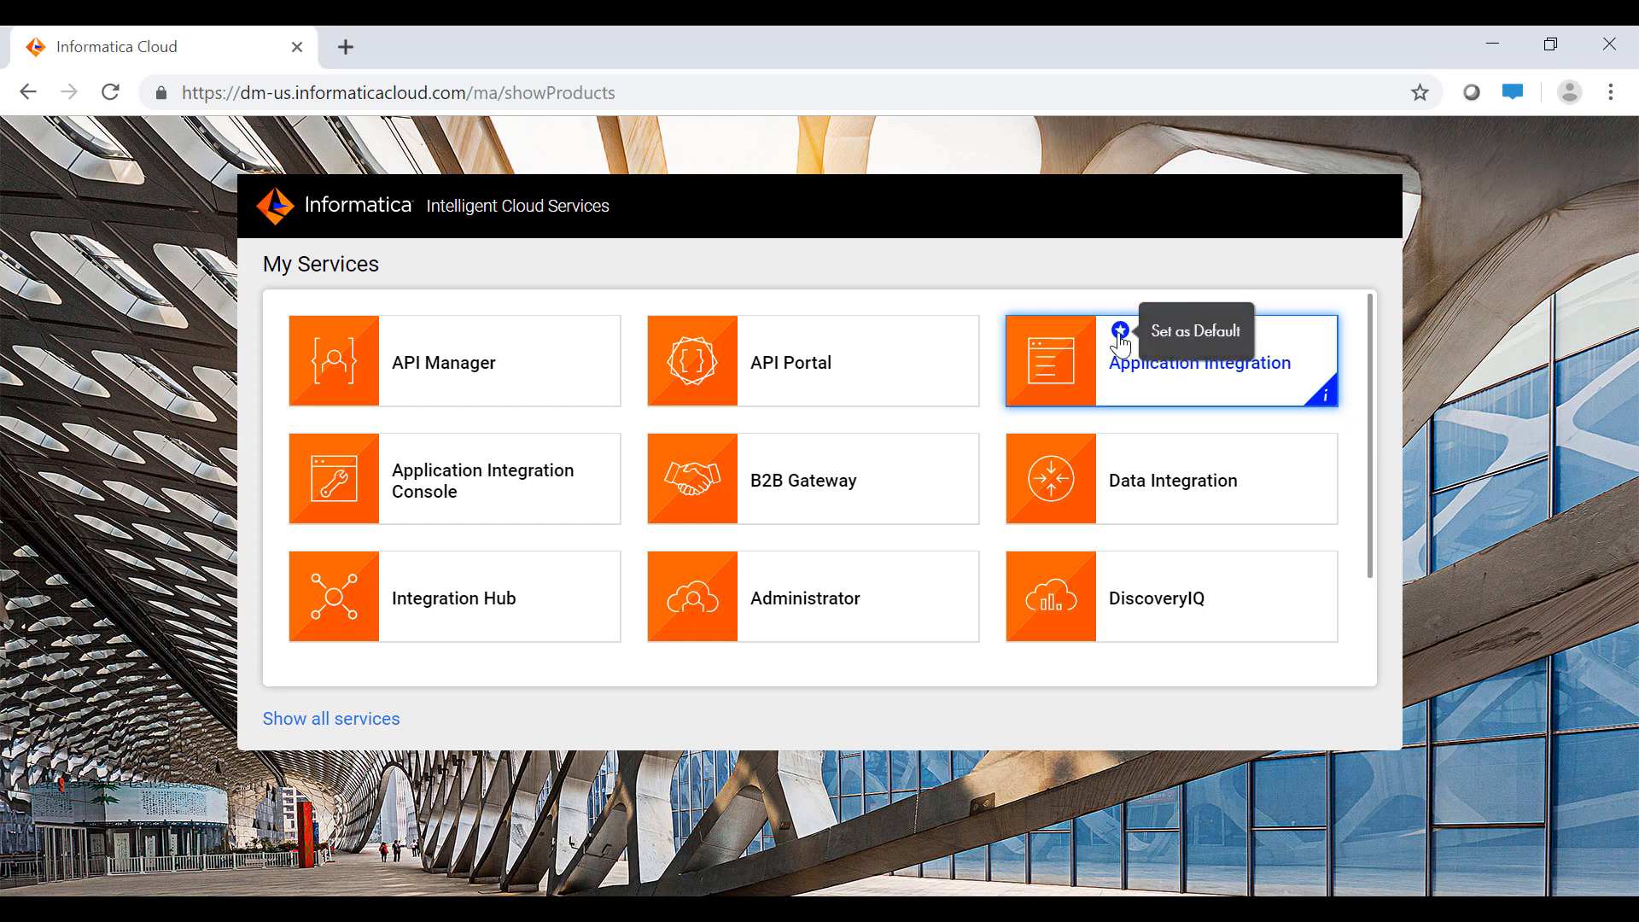
click(1122, 344)
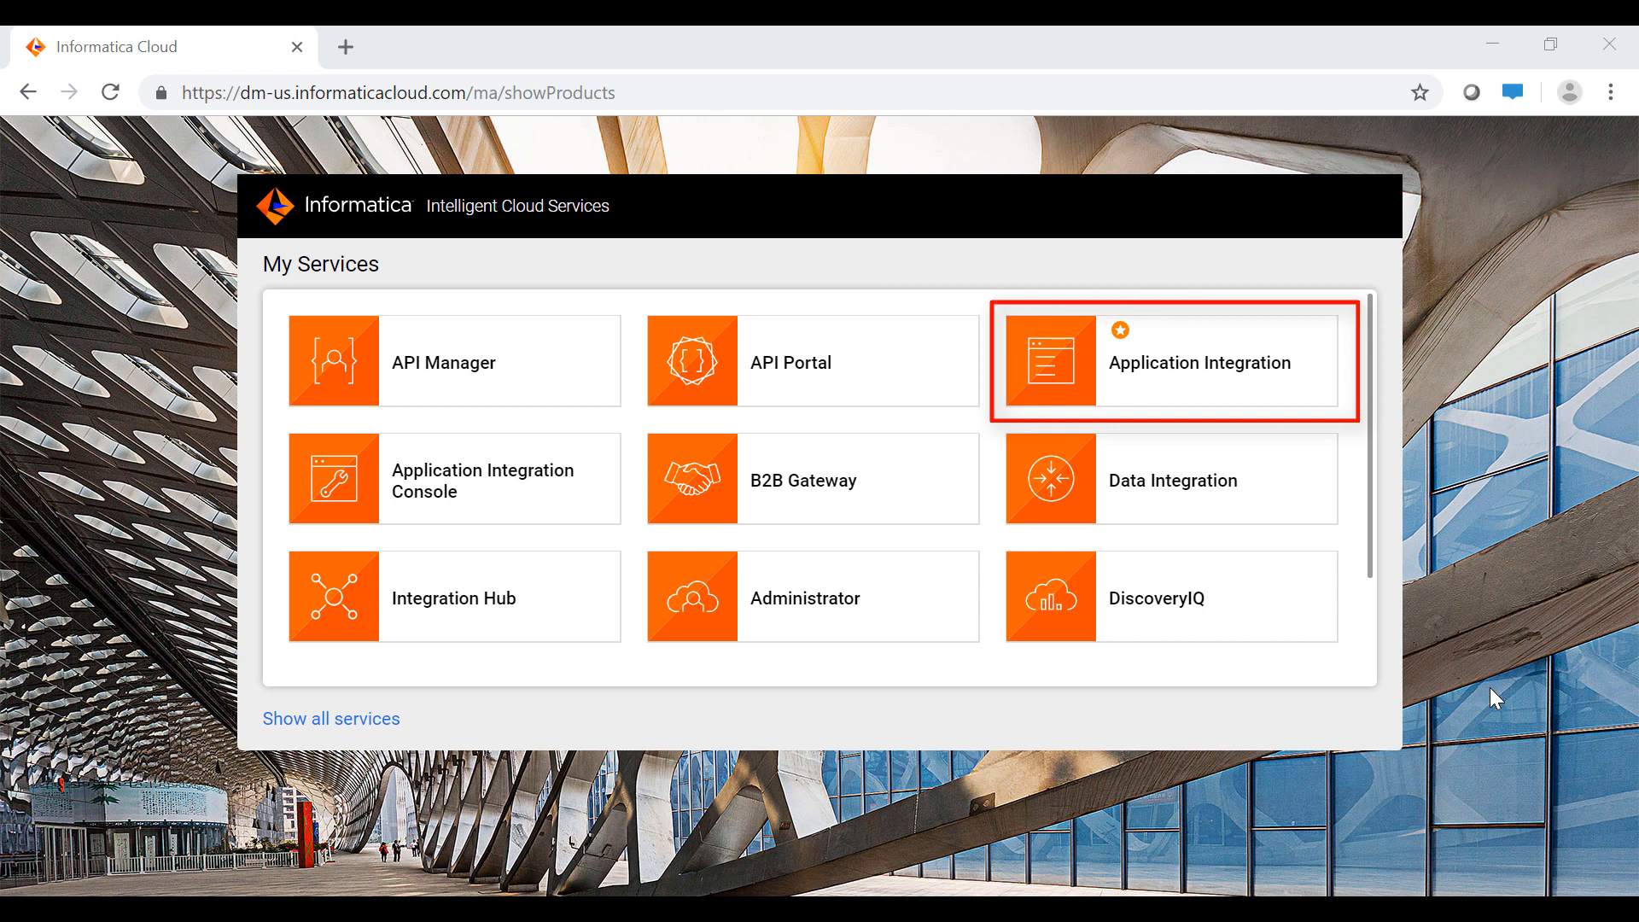
- Enter the Application Integration service and glance at the service switcher over the project list
click(1285, 383)
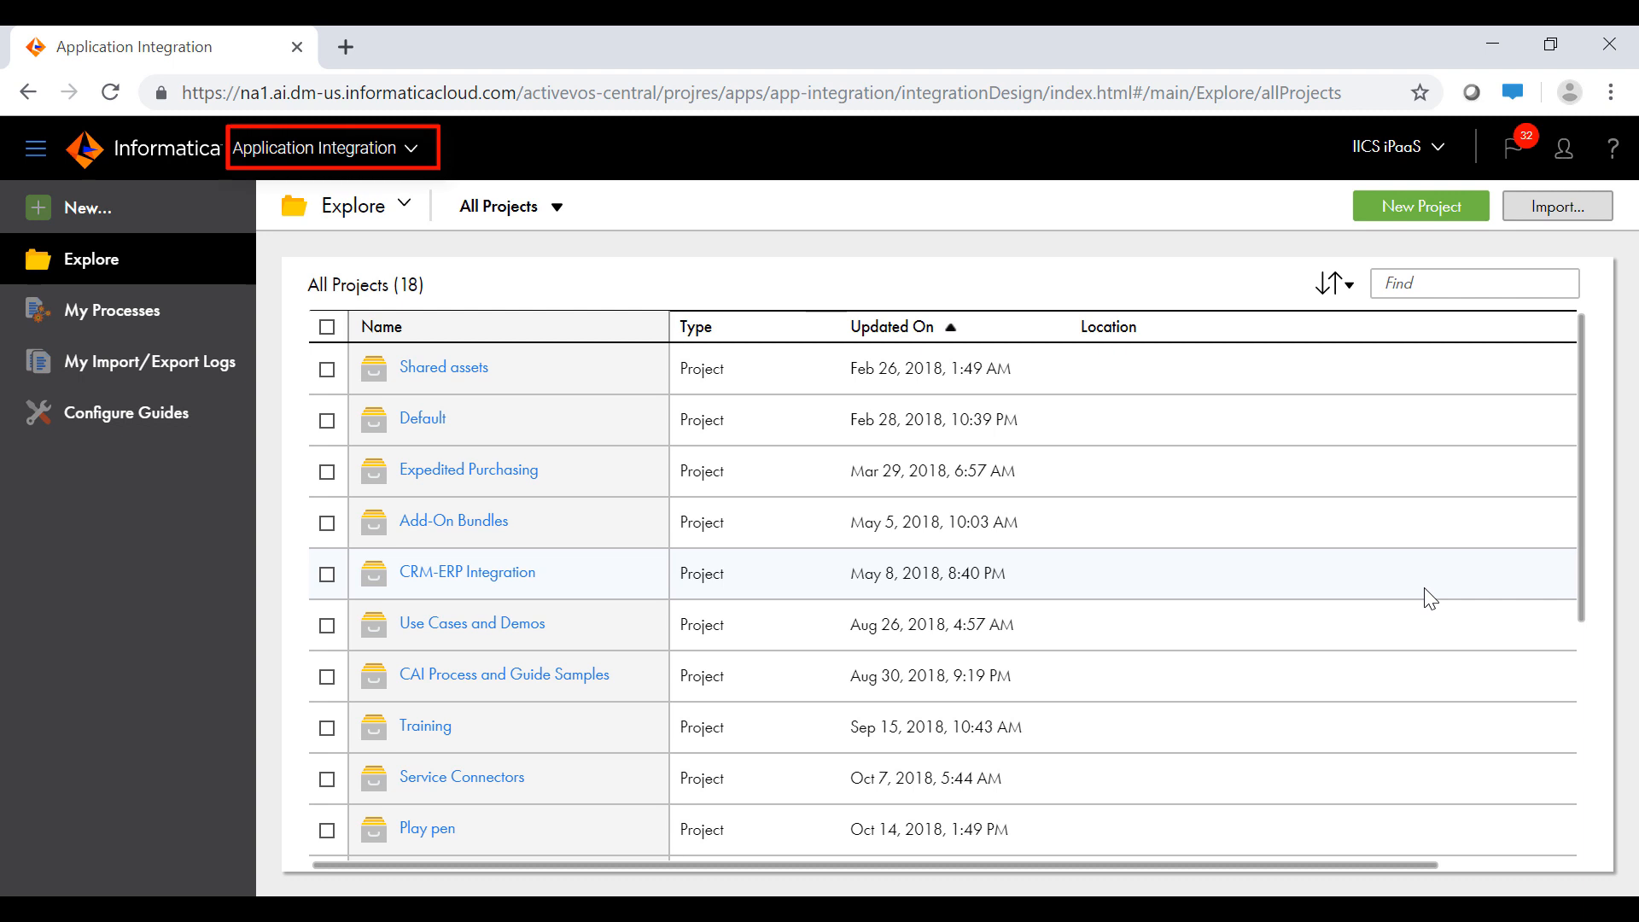
click(412, 155)
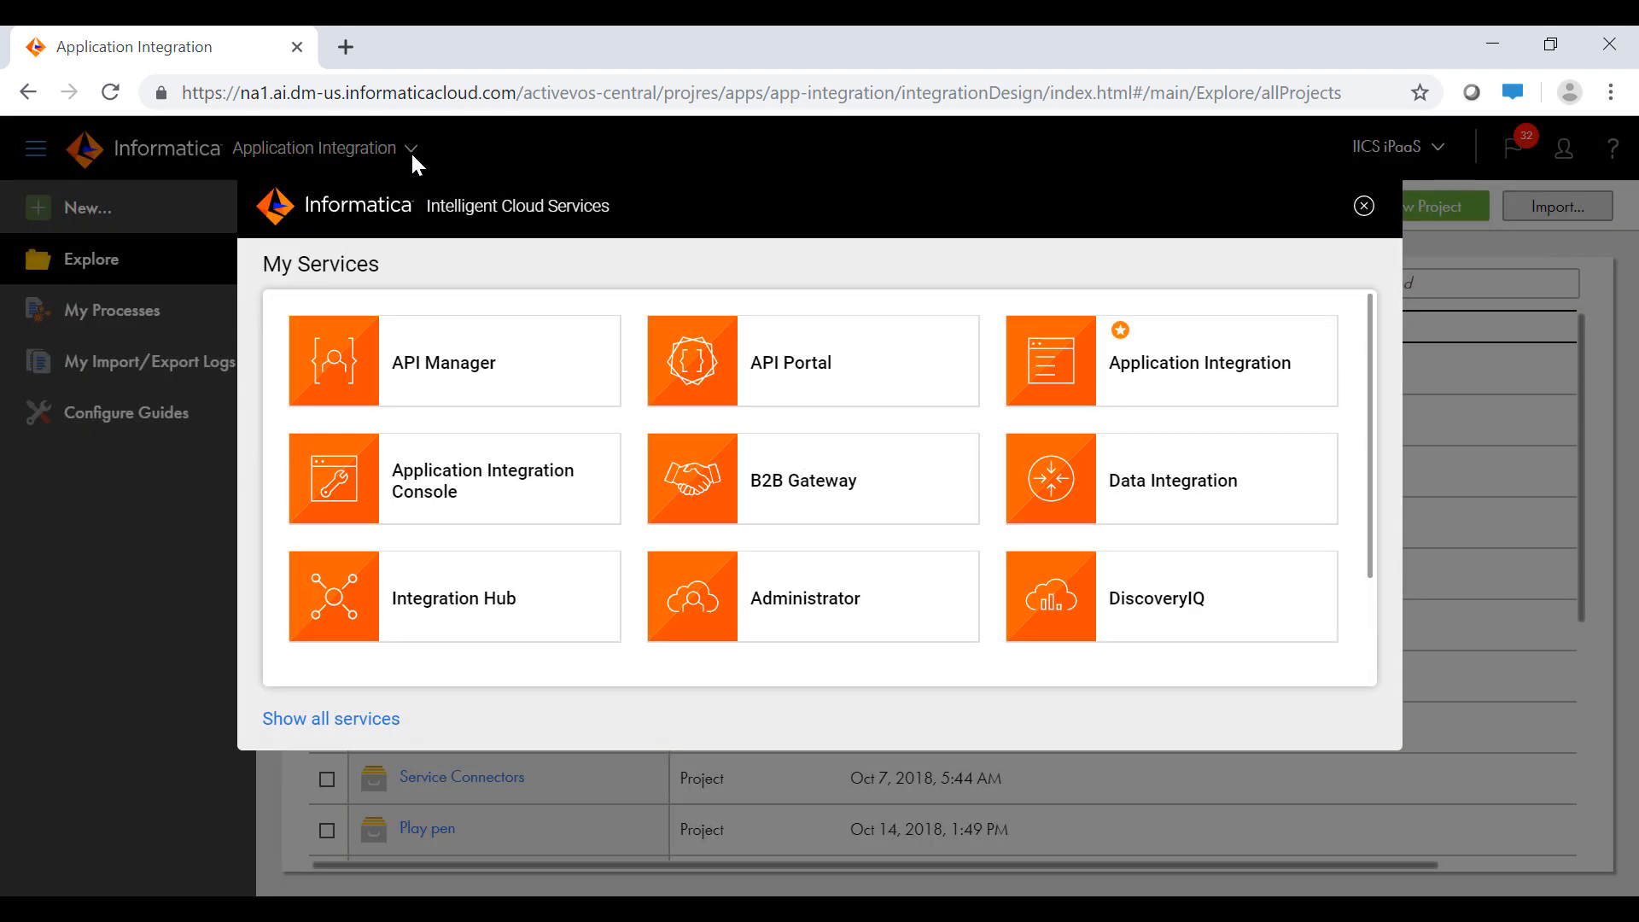
click(410, 149)
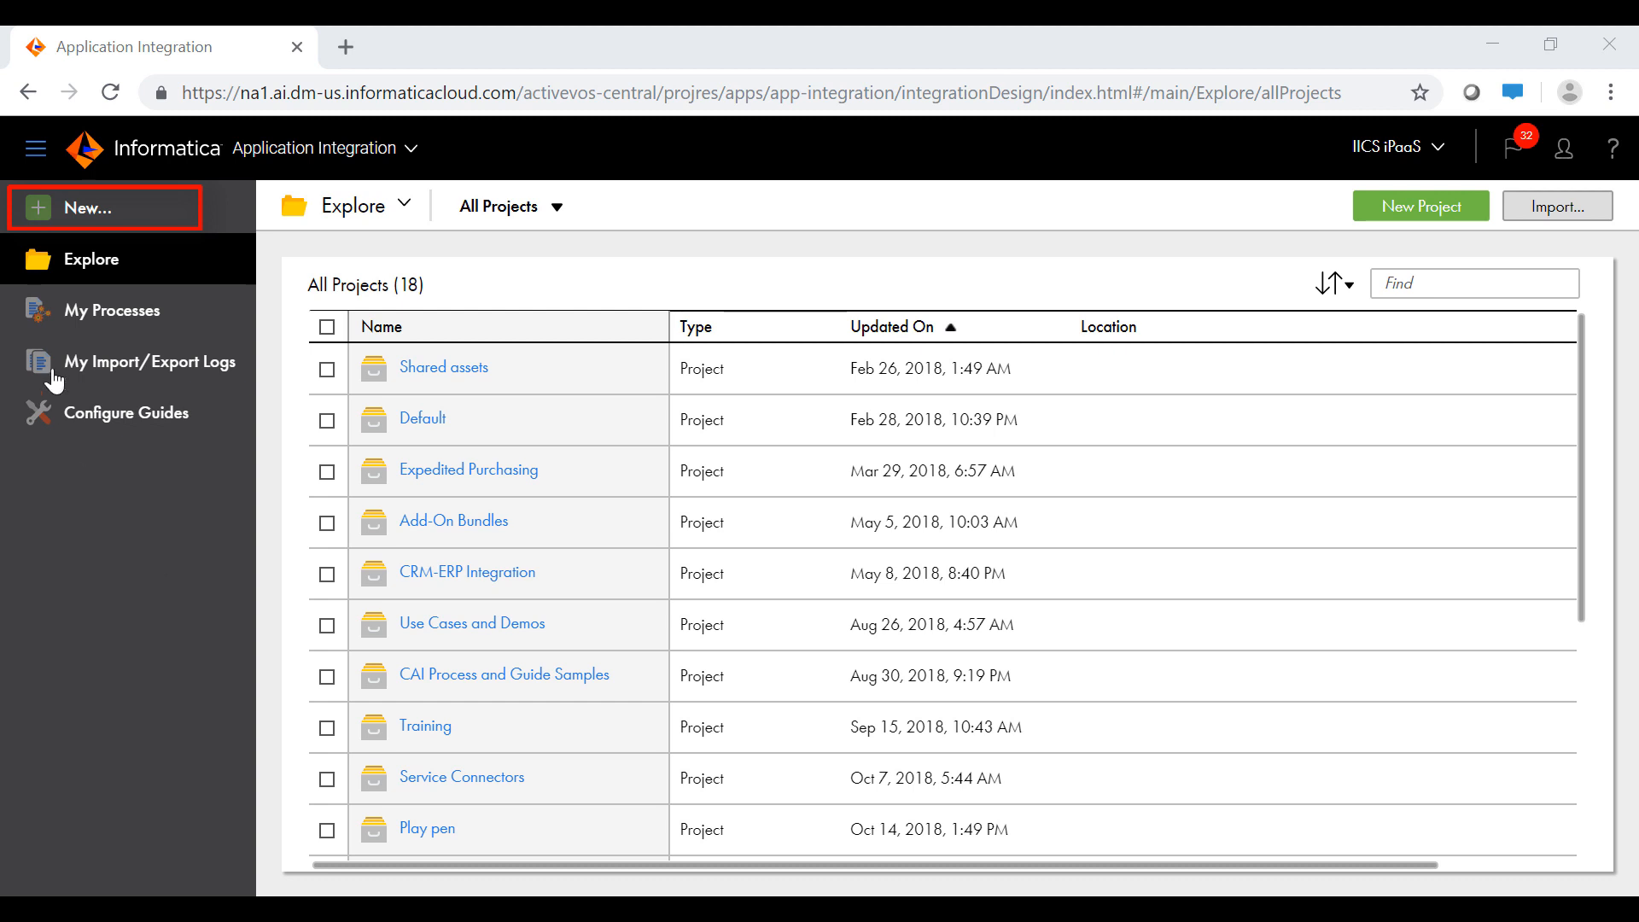
- Create a new Process asset, which opens as Process1 in the designer
click(95, 201)
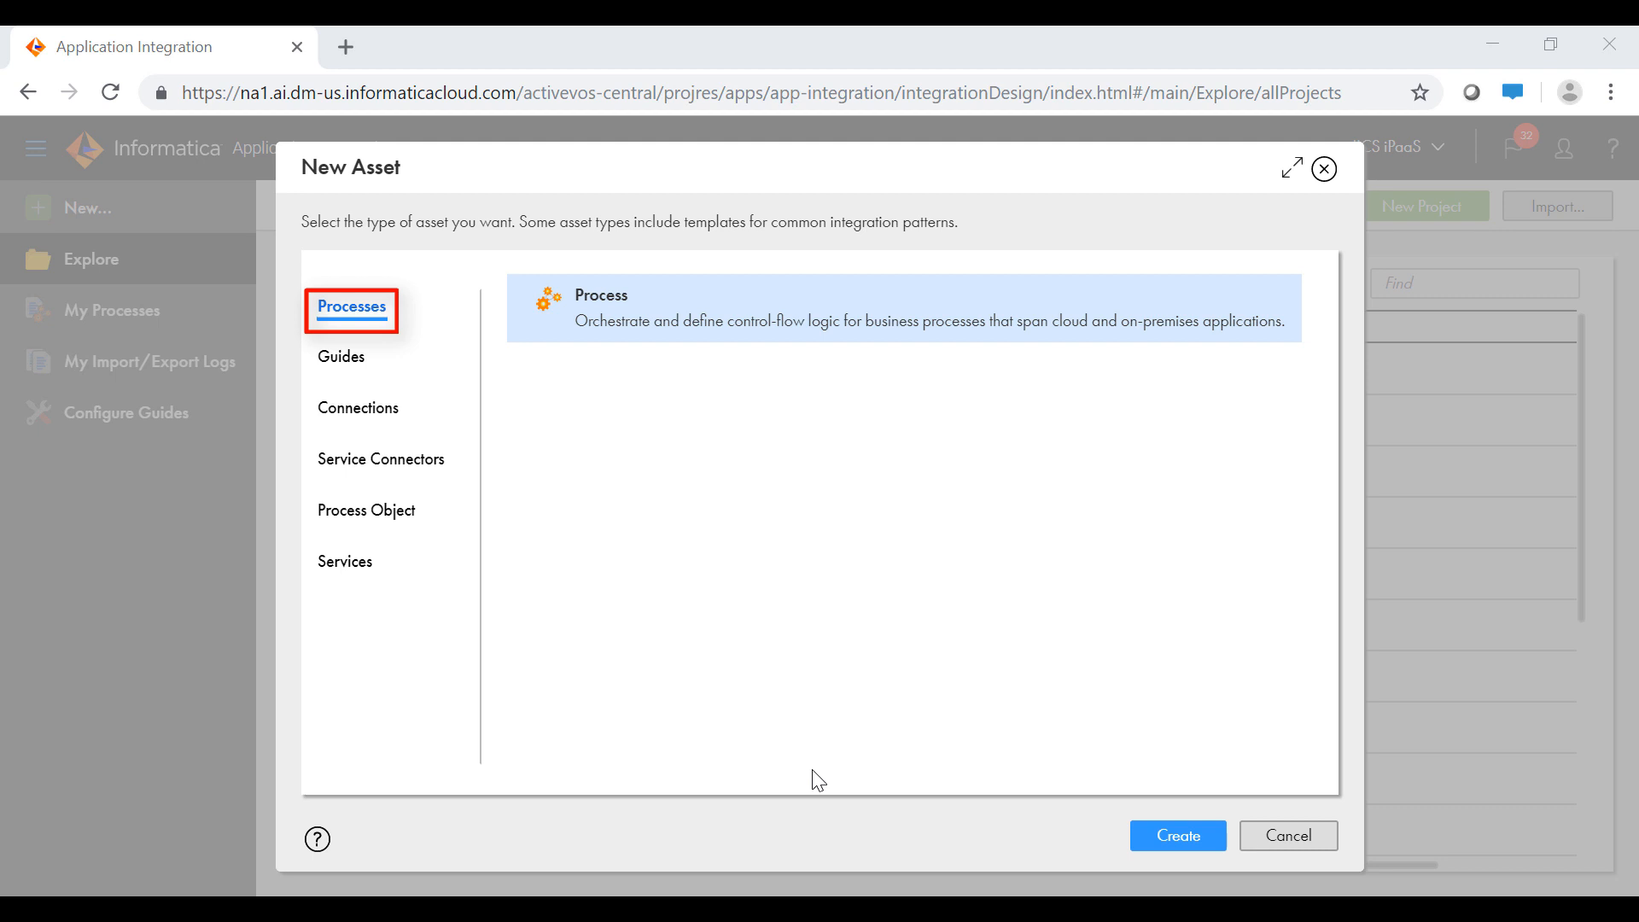
click(1177, 836)
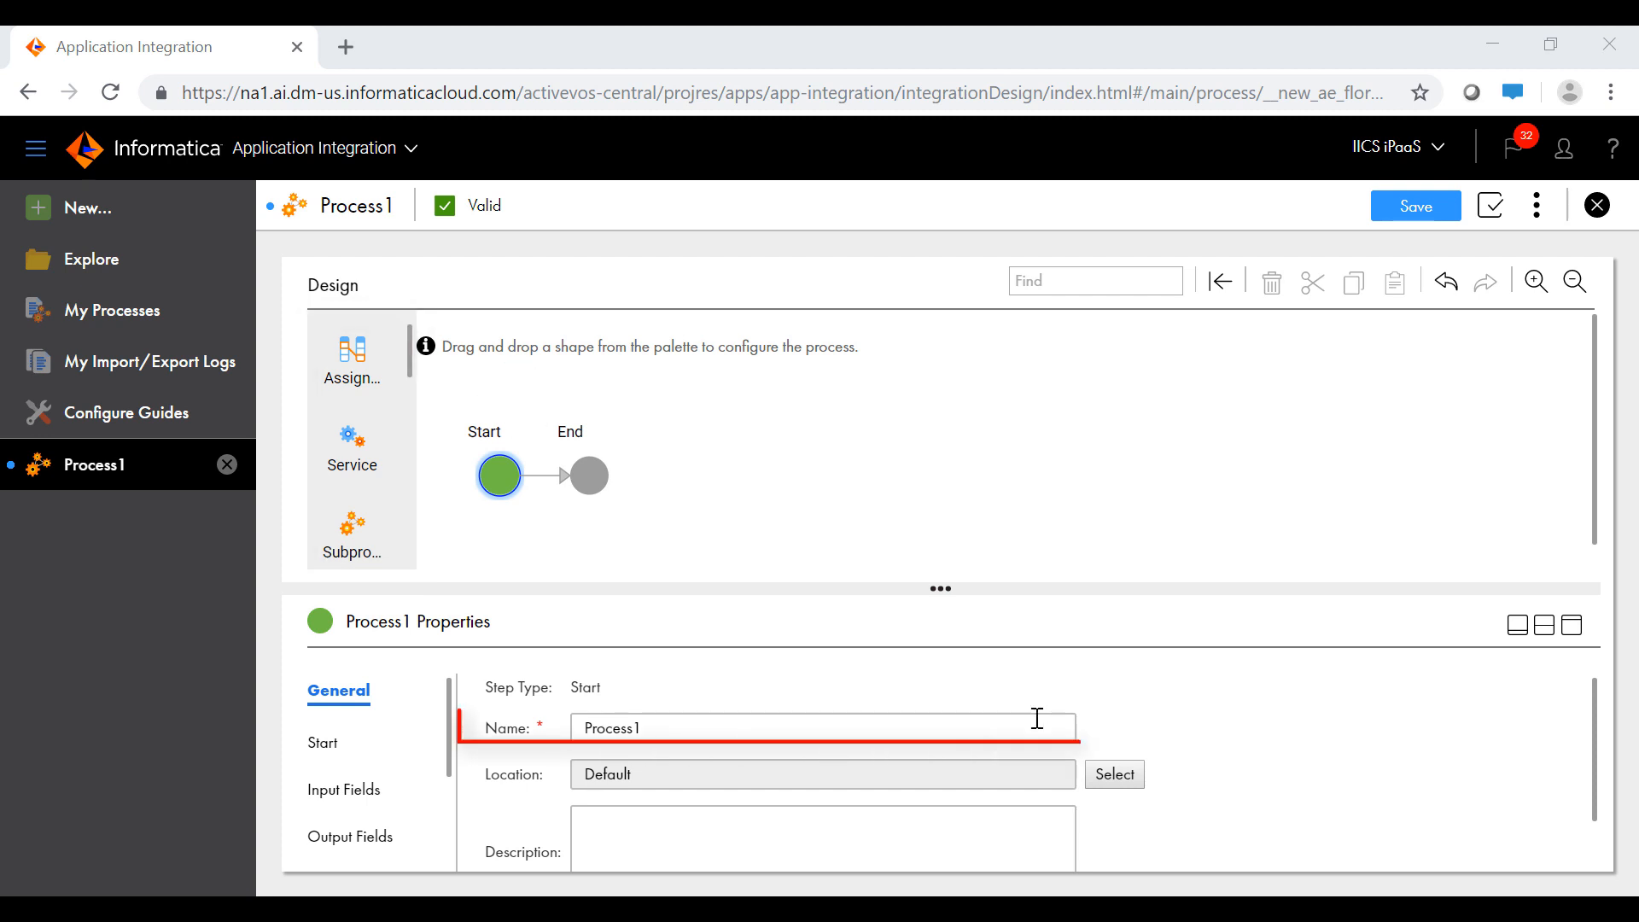
- Rename the process to Hello World and keep Cloud Server as its Run On location
double_click(998, 725)
text(Hello World)
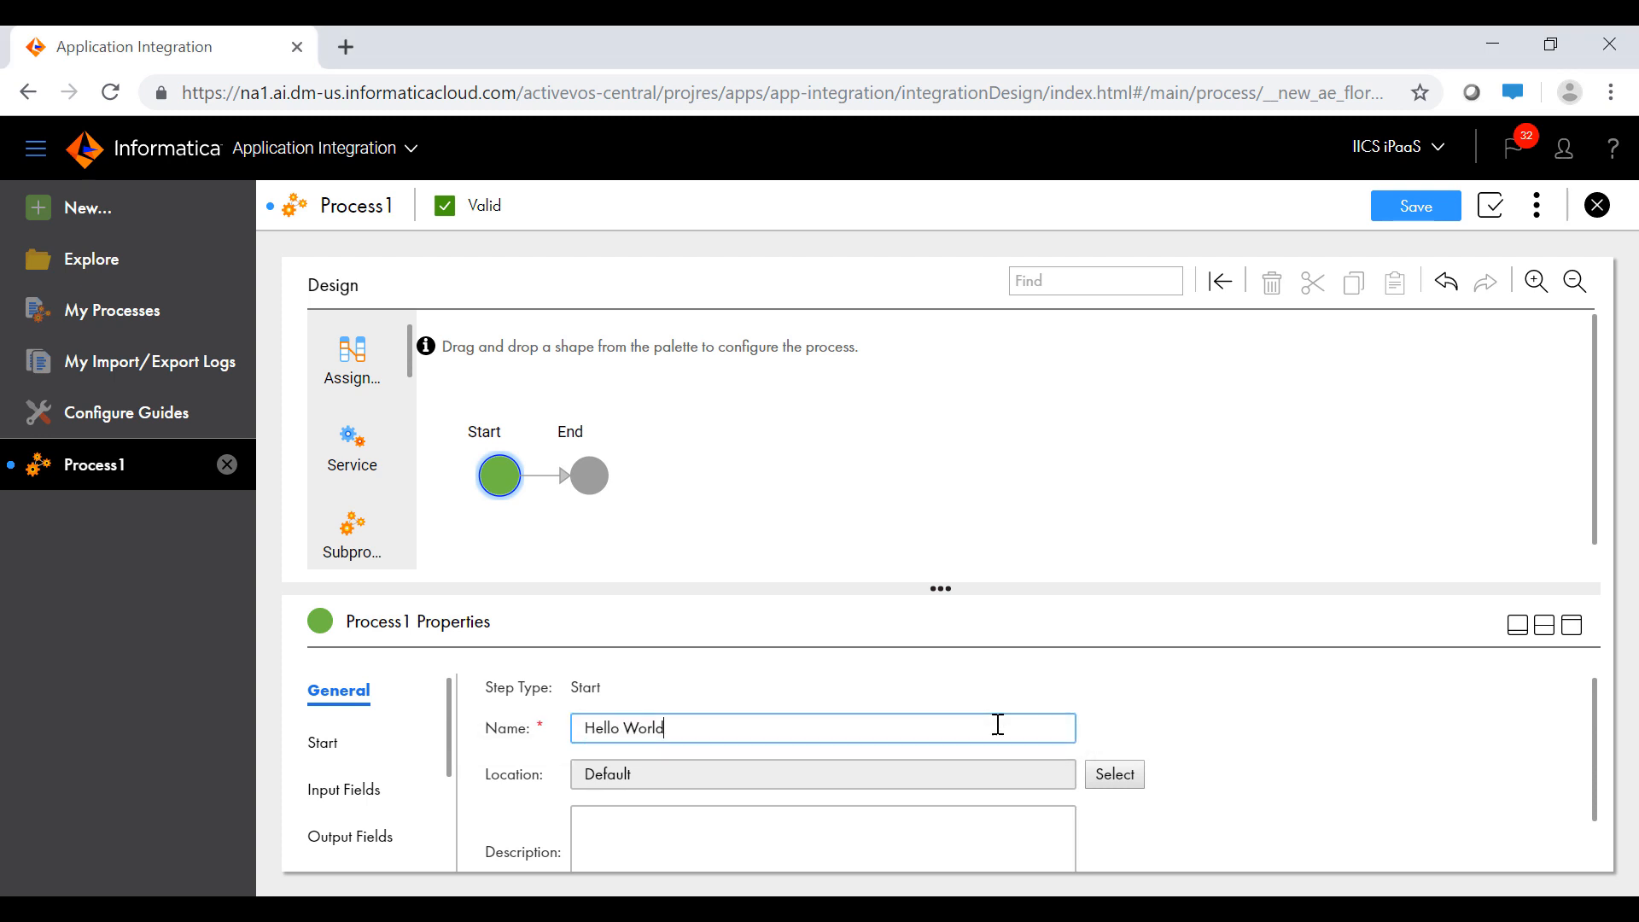
click(1230, 775)
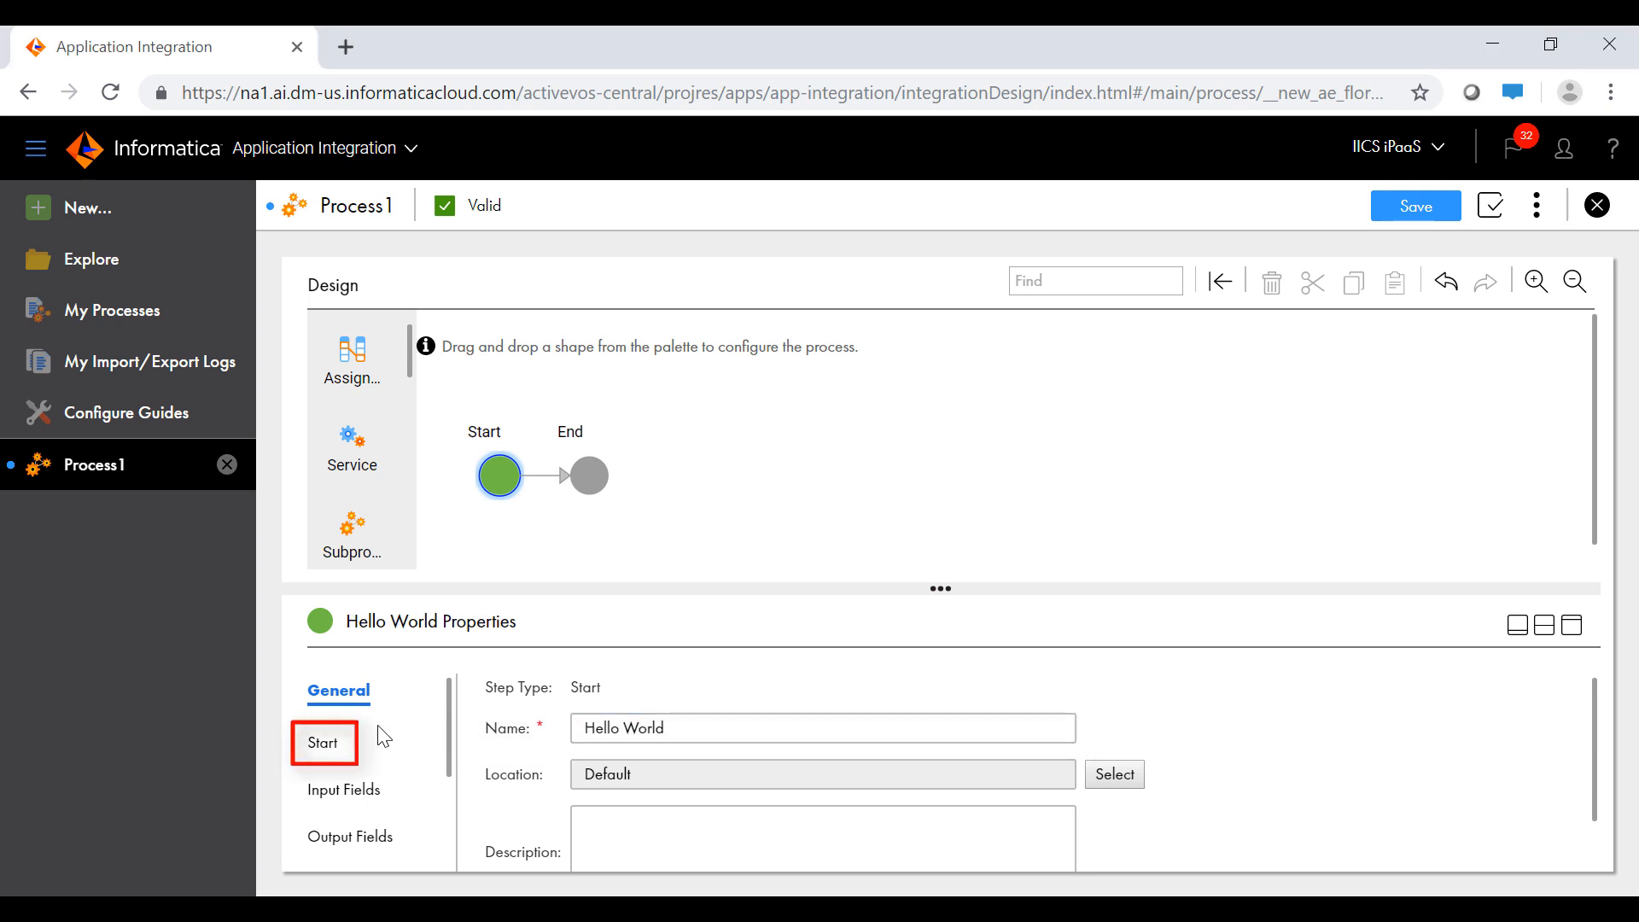
click(324, 744)
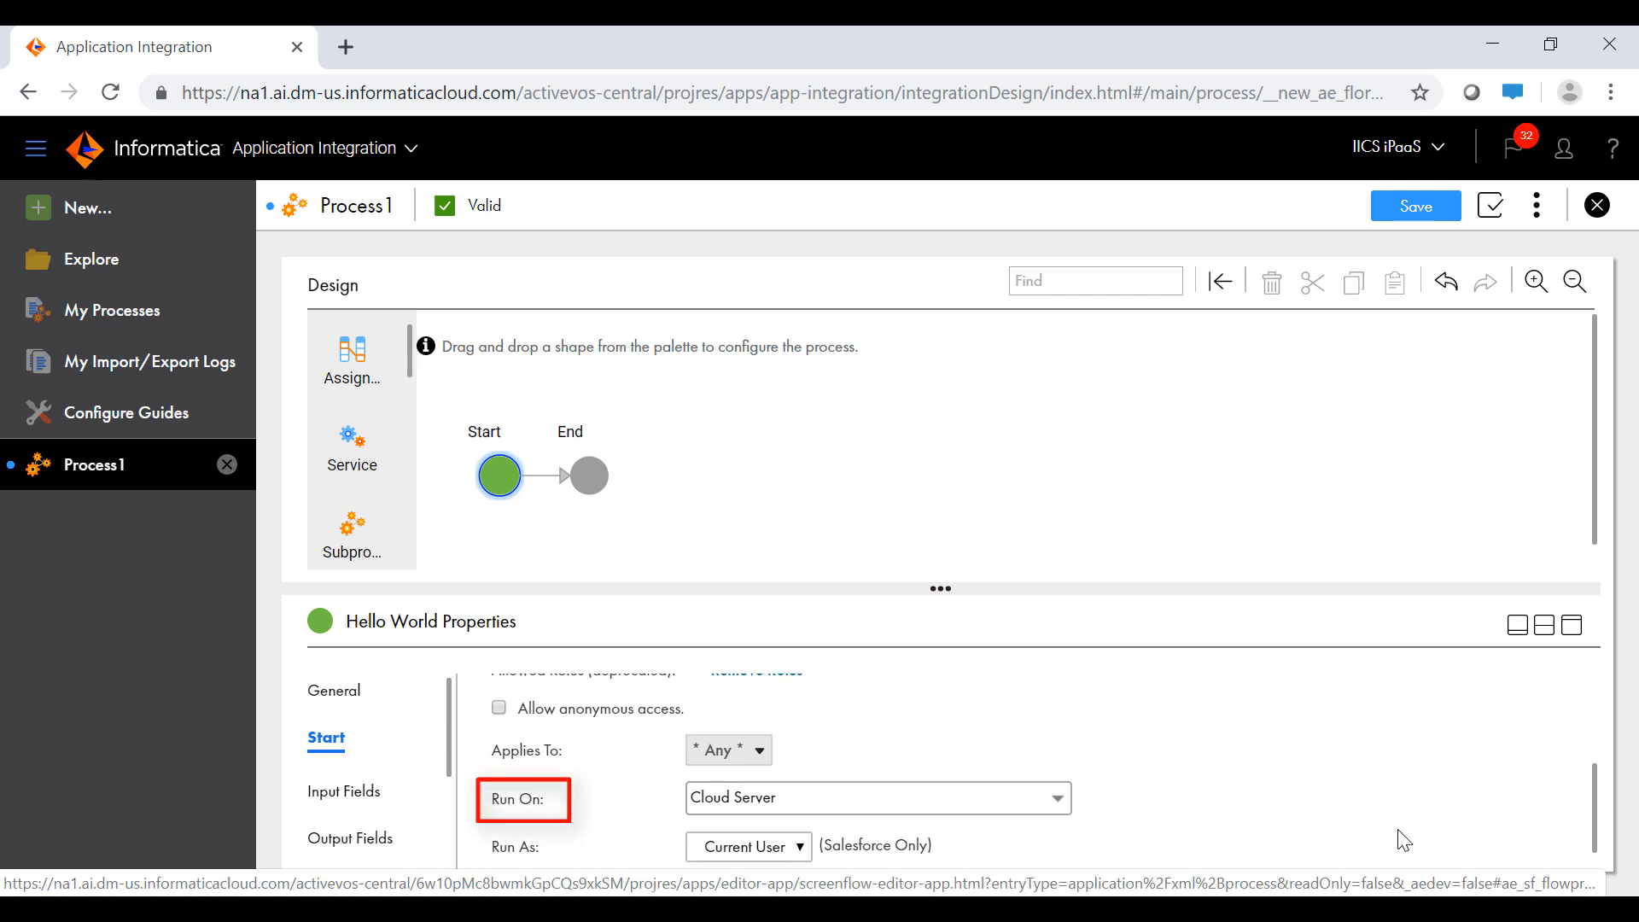
click(1058, 798)
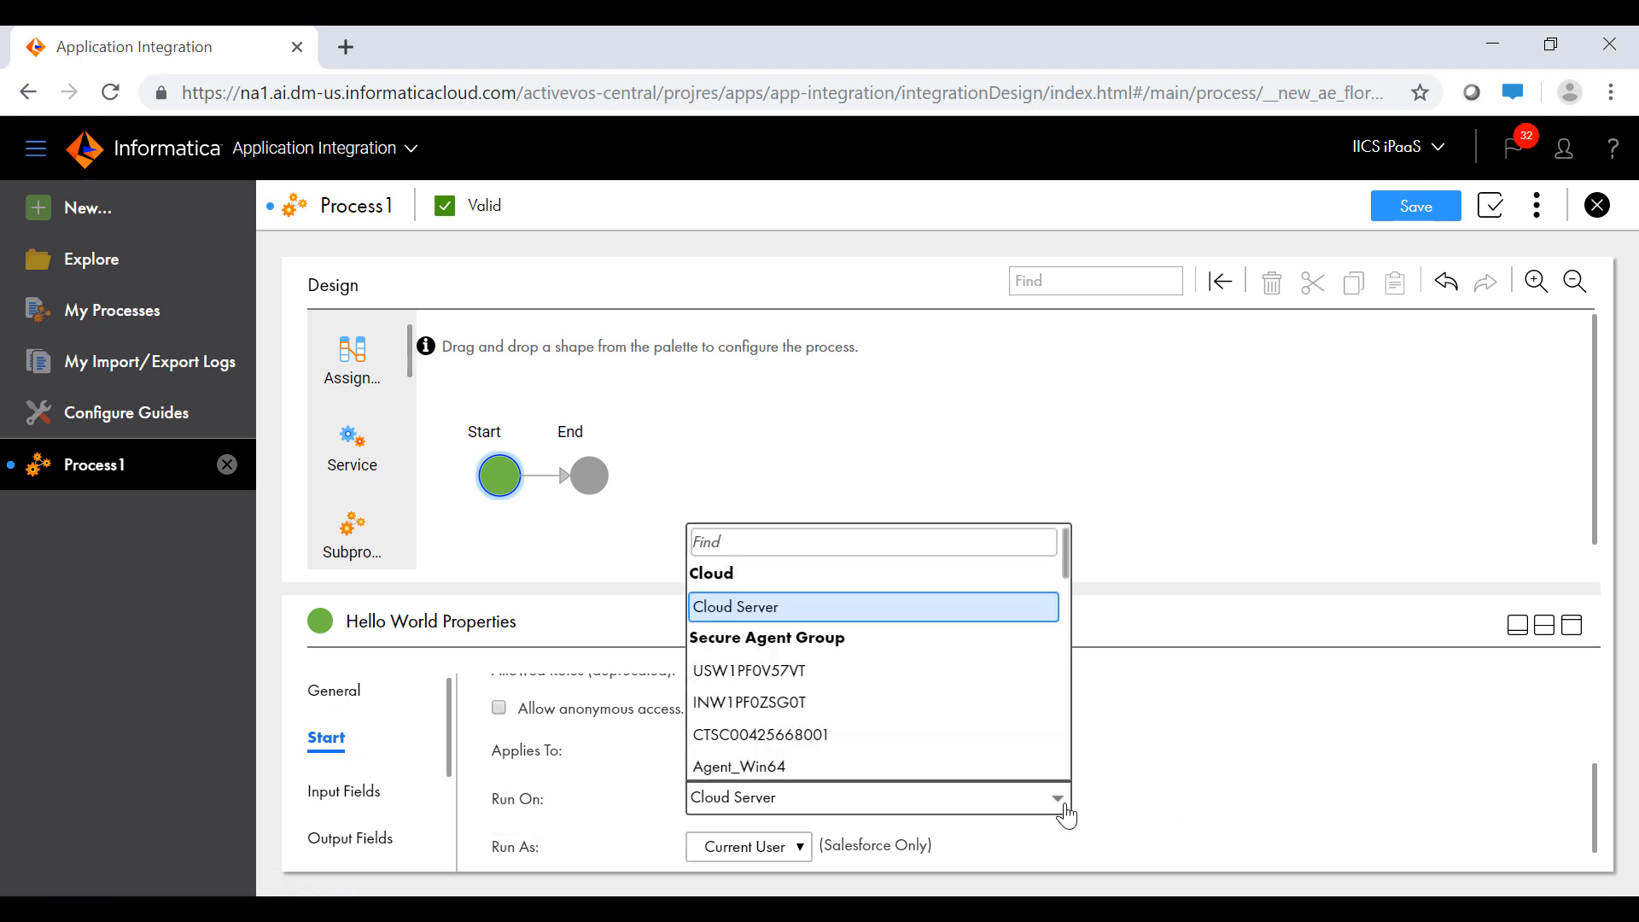
click(1038, 607)
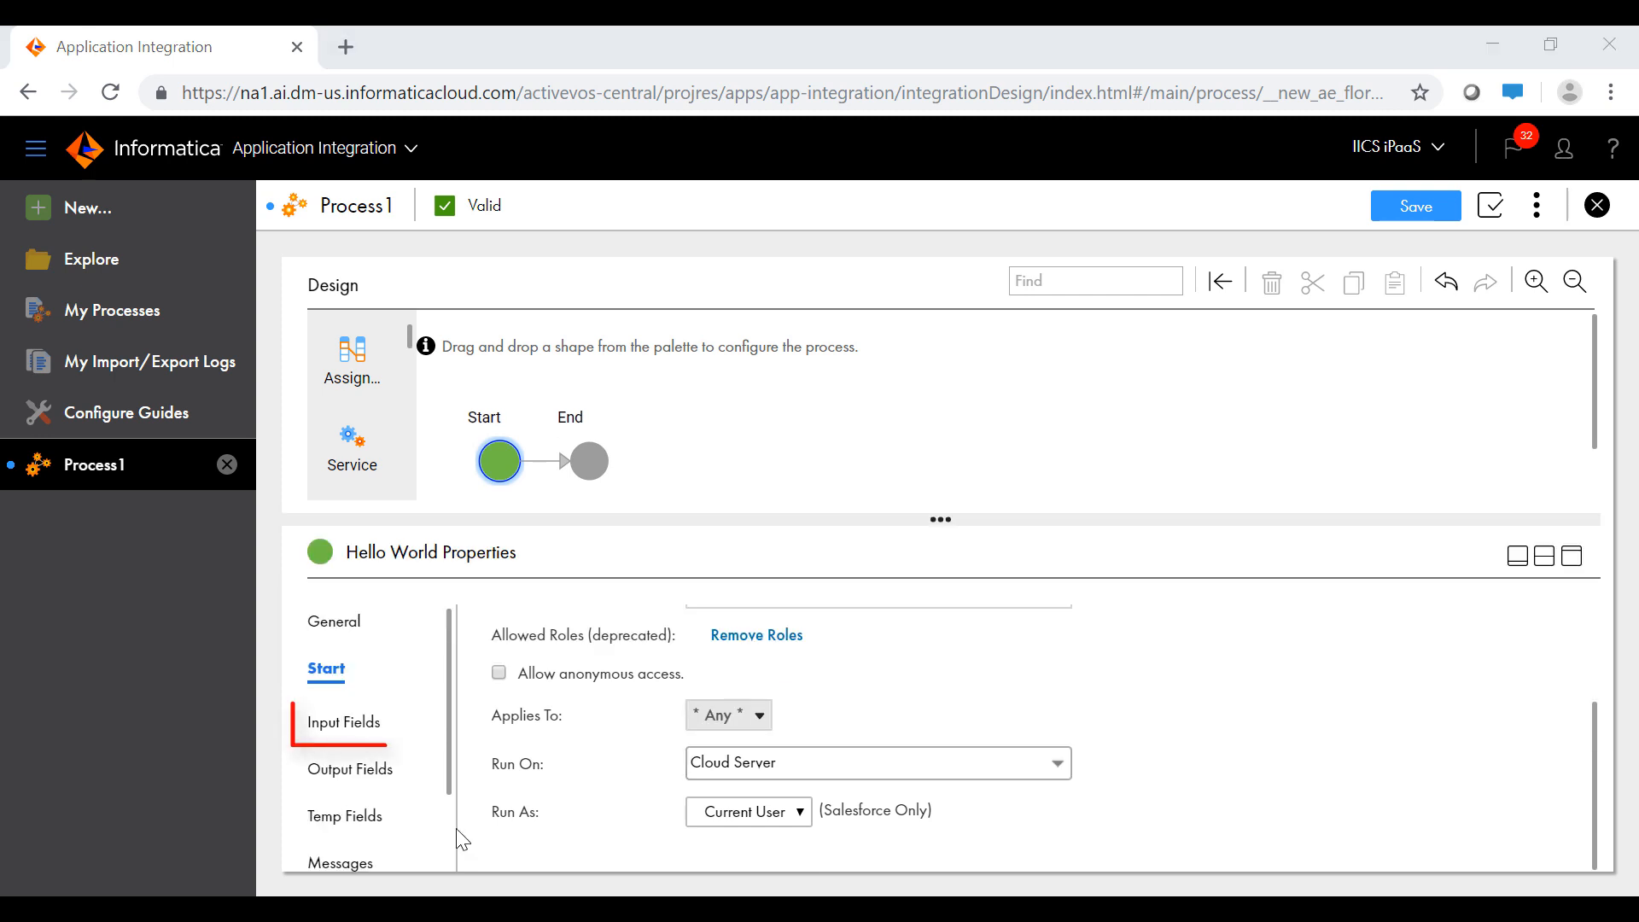
- Add an Input field under Input Fields and an Output field under Output Fields
click(367, 724)
click(1585, 667)
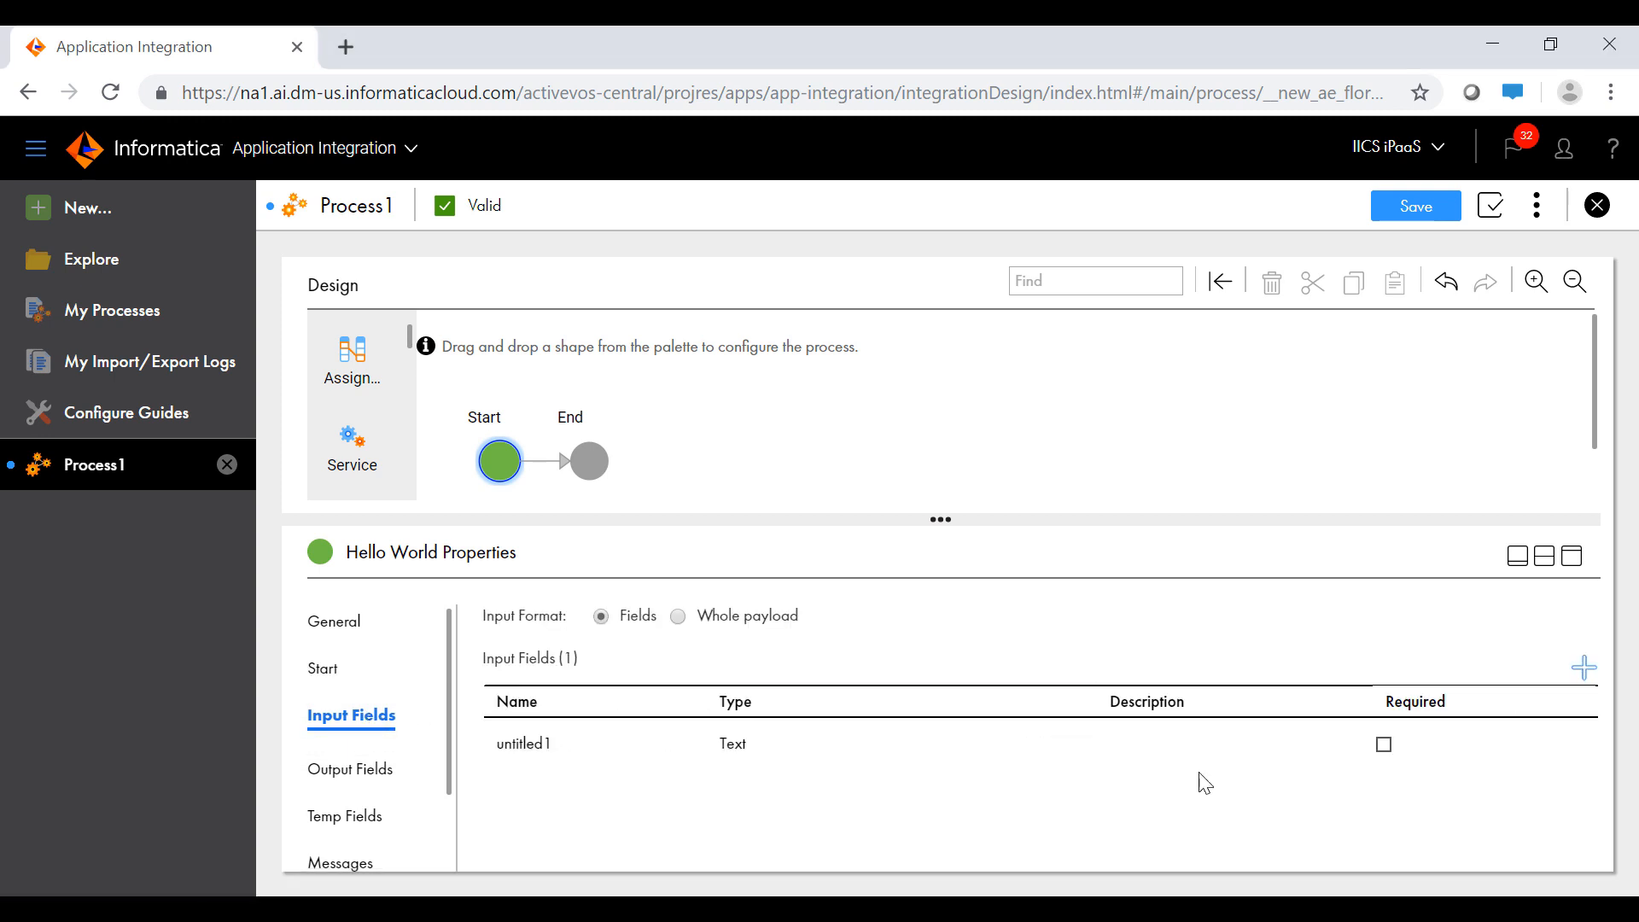
text(Input)
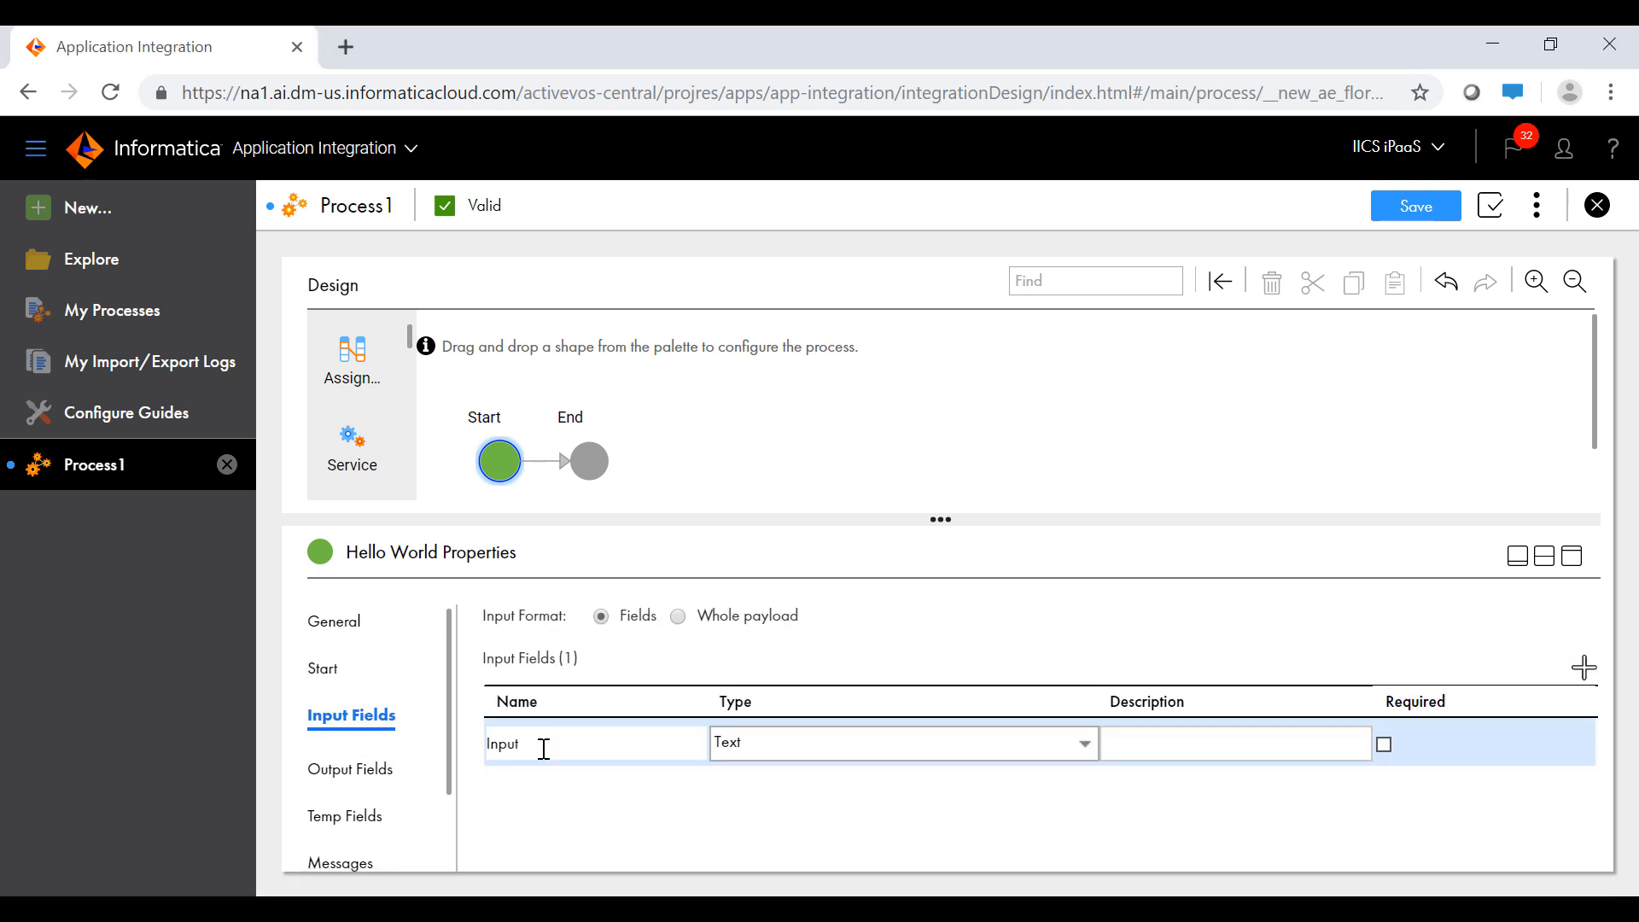
click(602, 835)
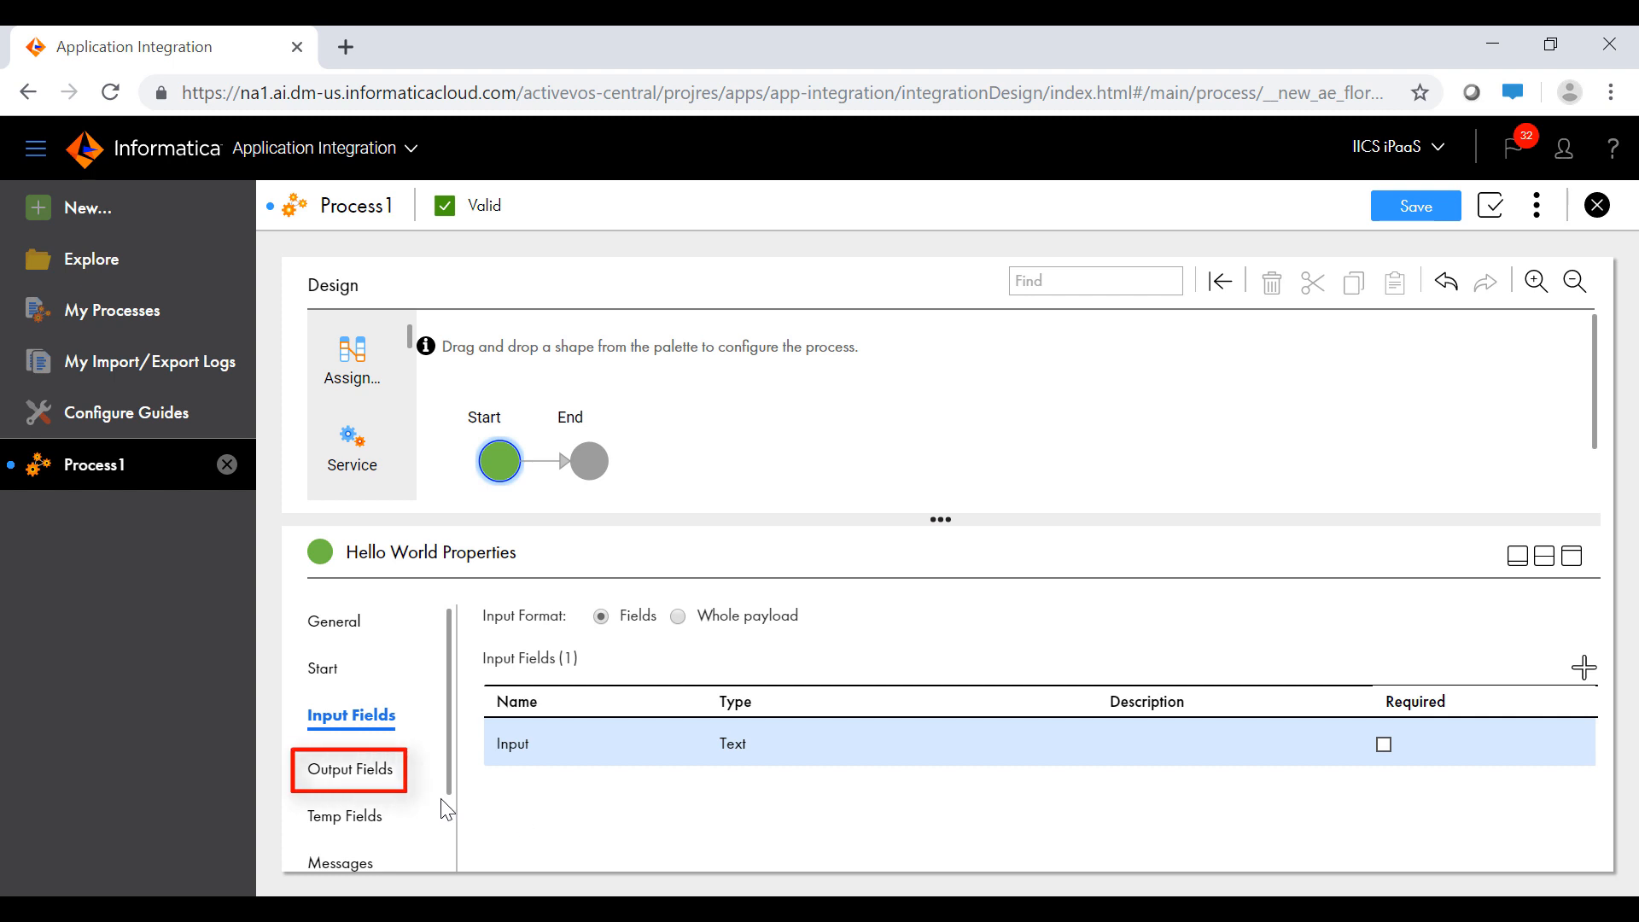
click(358, 768)
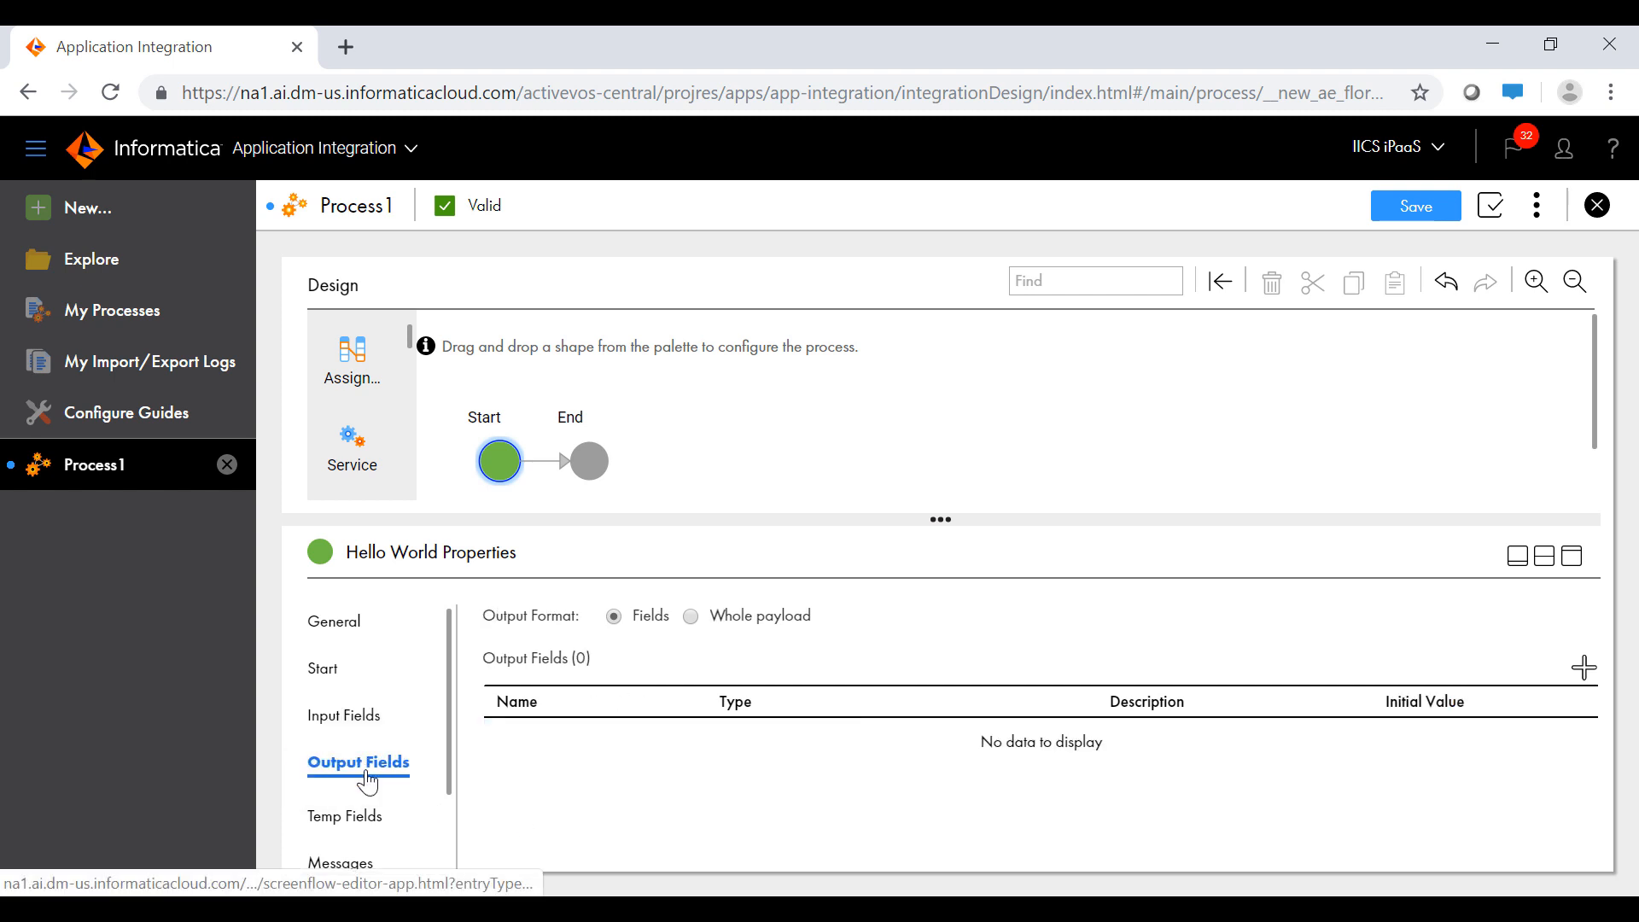
click(1585, 668)
click(548, 743)
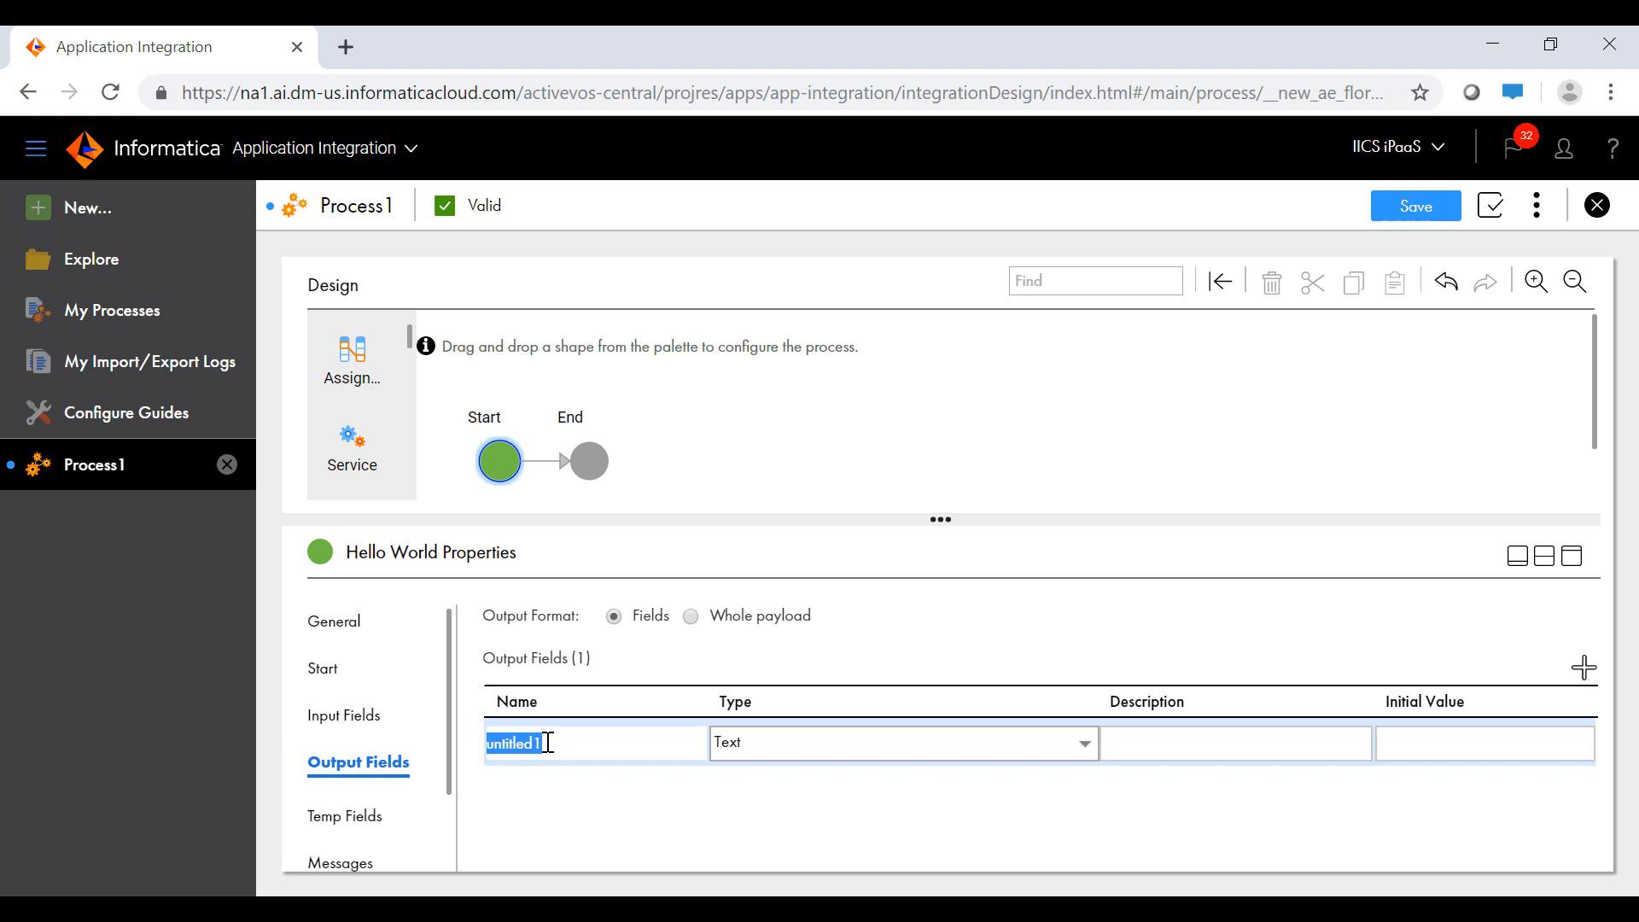
text(Output)
click(548, 845)
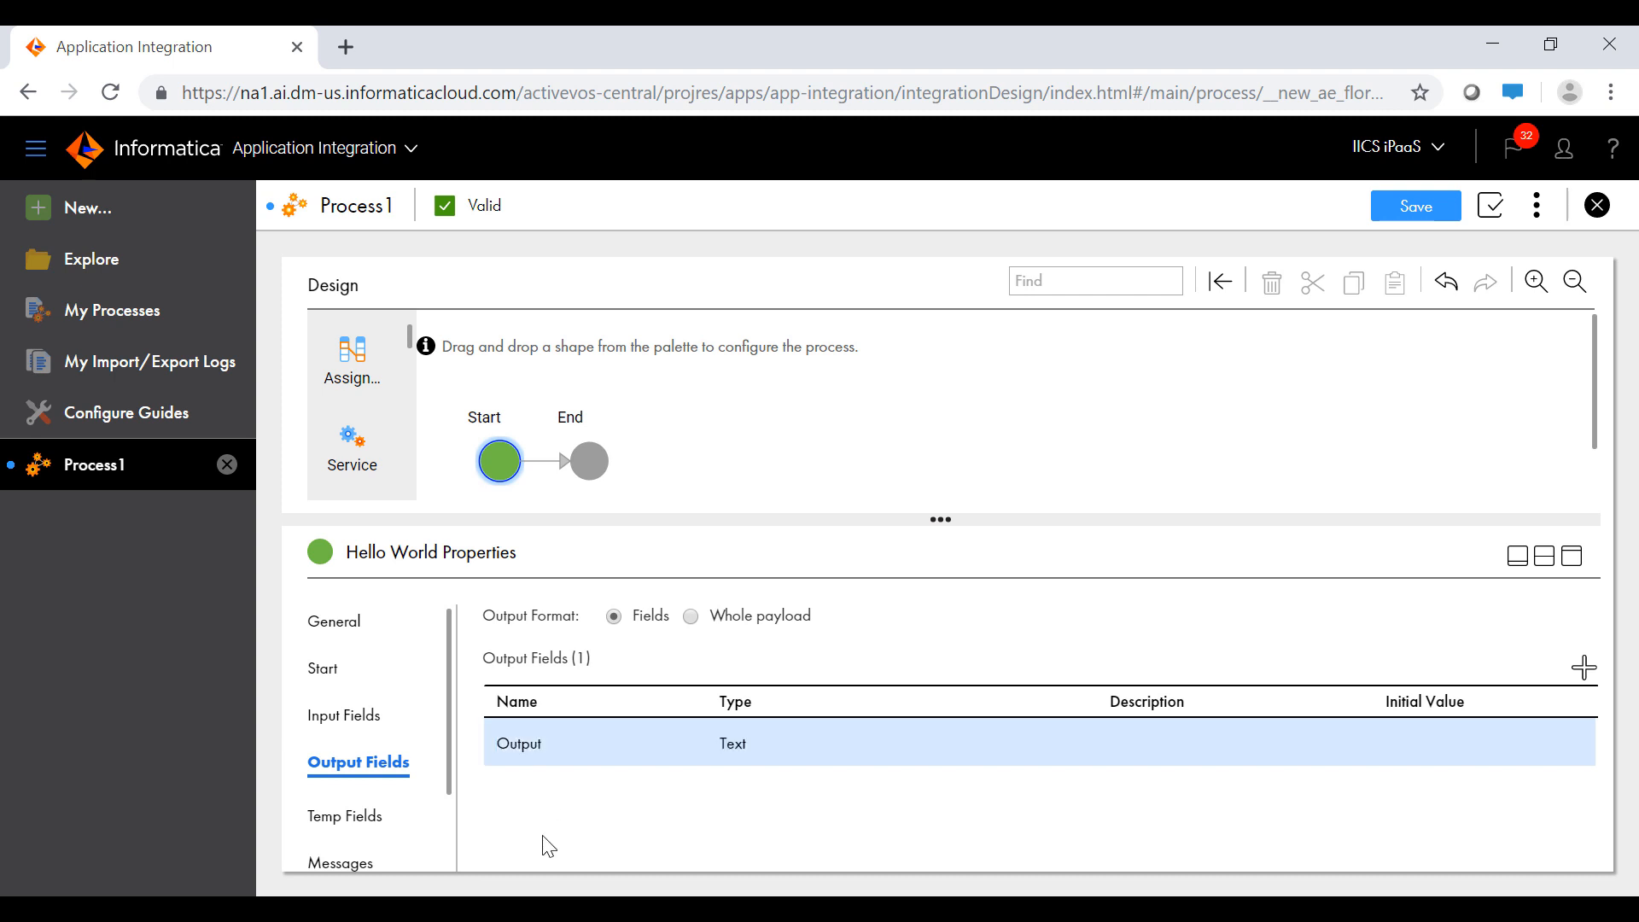
click(346, 816)
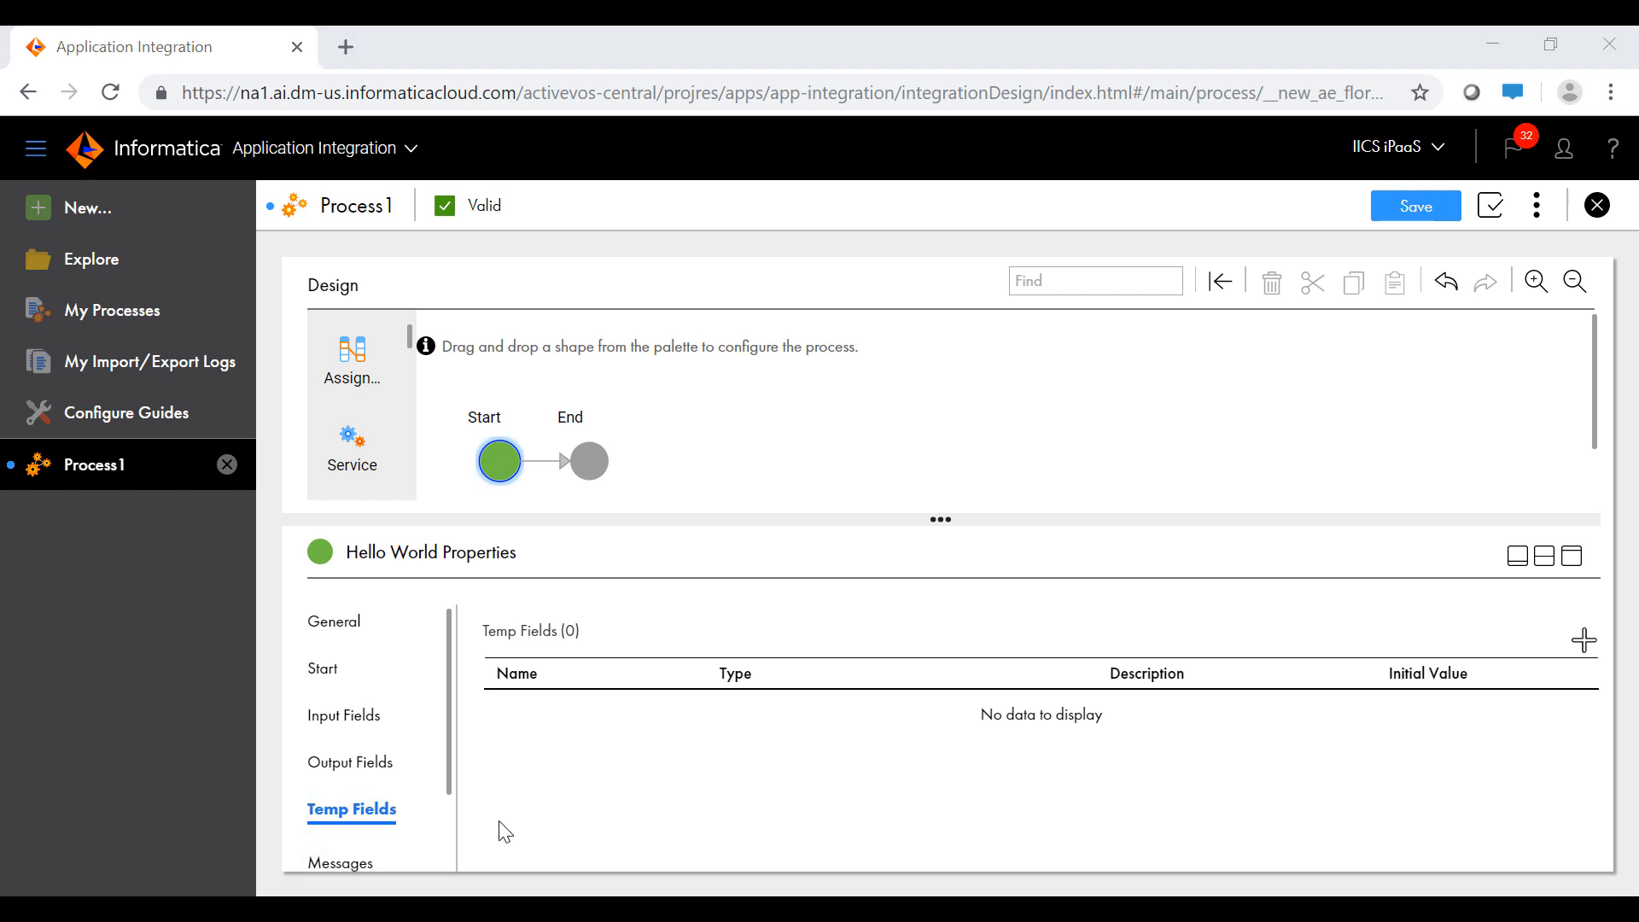
click(324, 668)
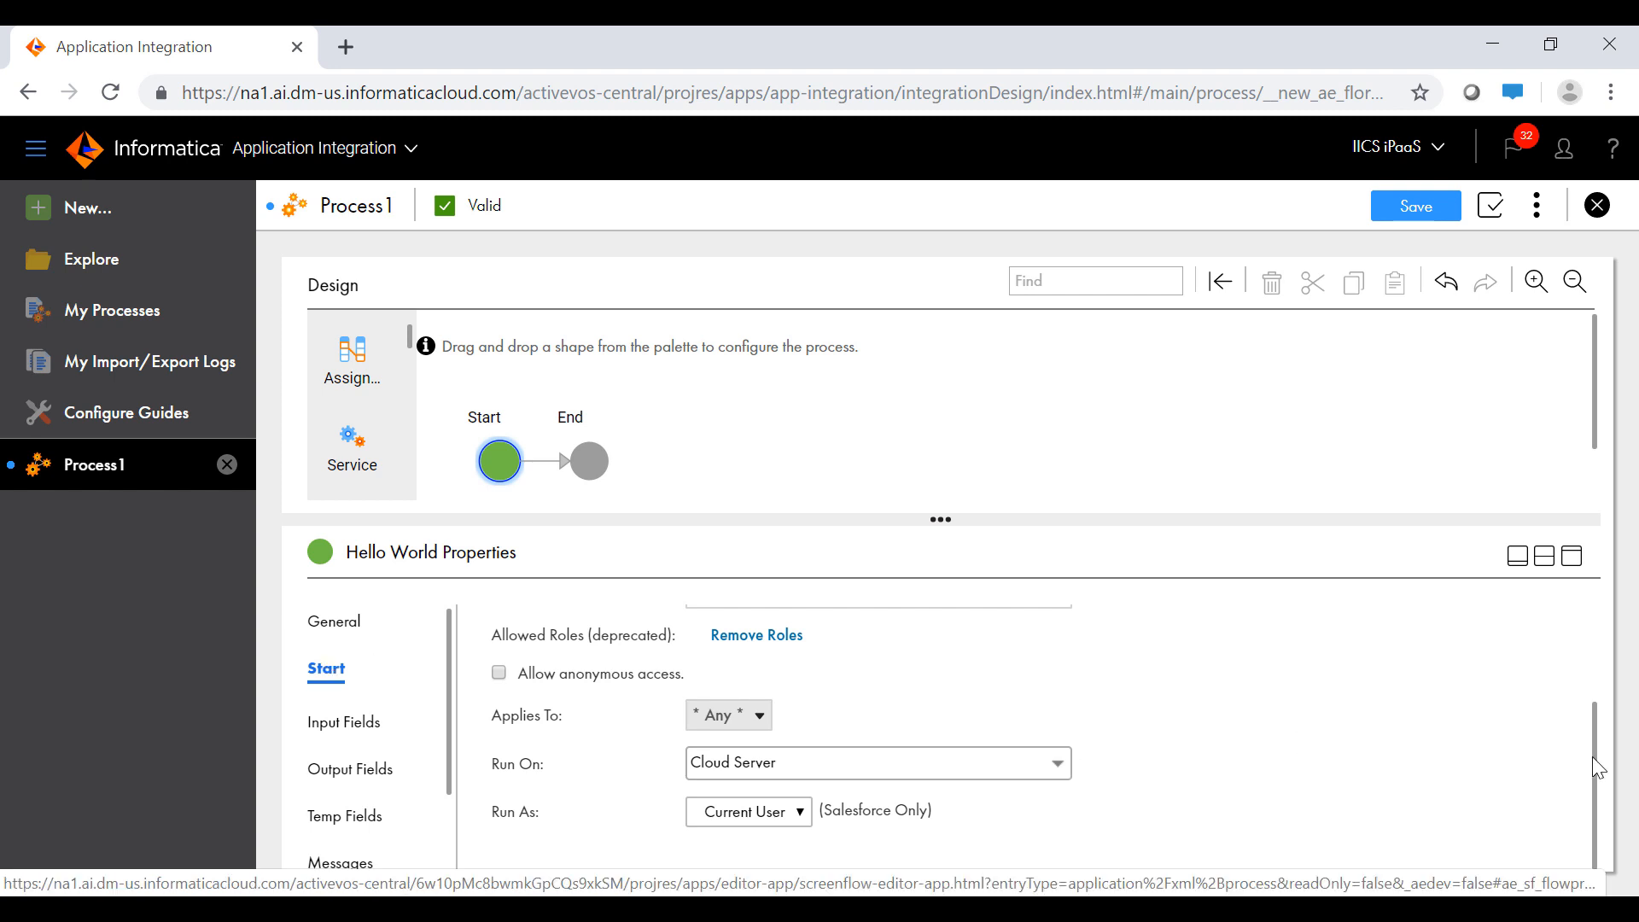
drag(1597, 766, 1601, 700)
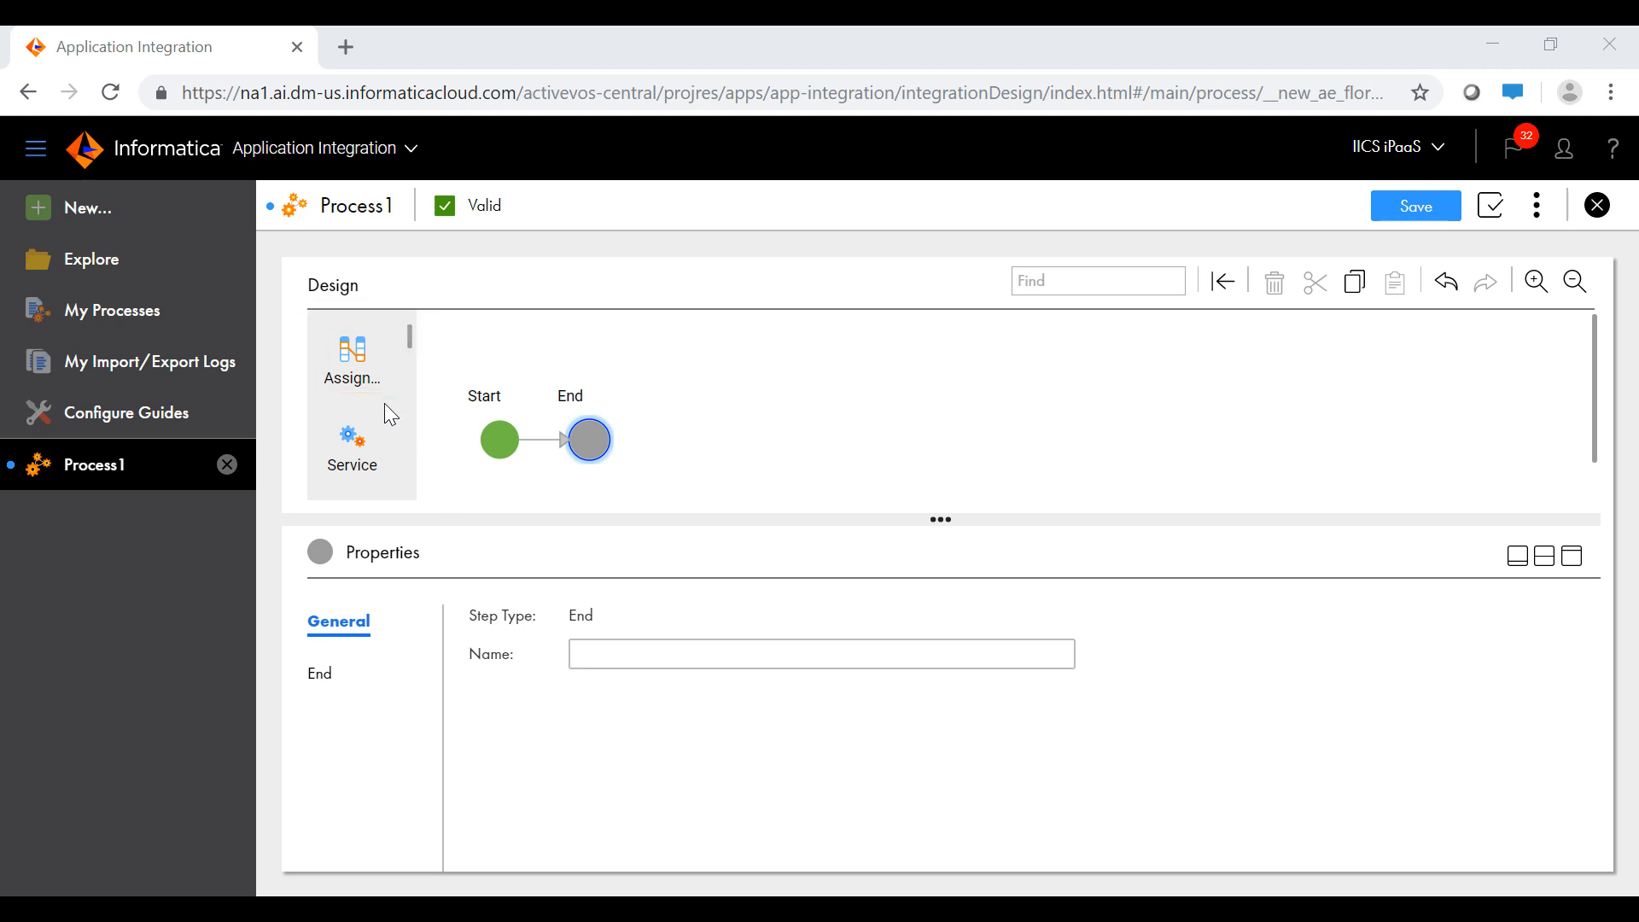
- Insert an Assignment step that sets Output from the Input field and validate the process
drag(352, 356, 543, 440)
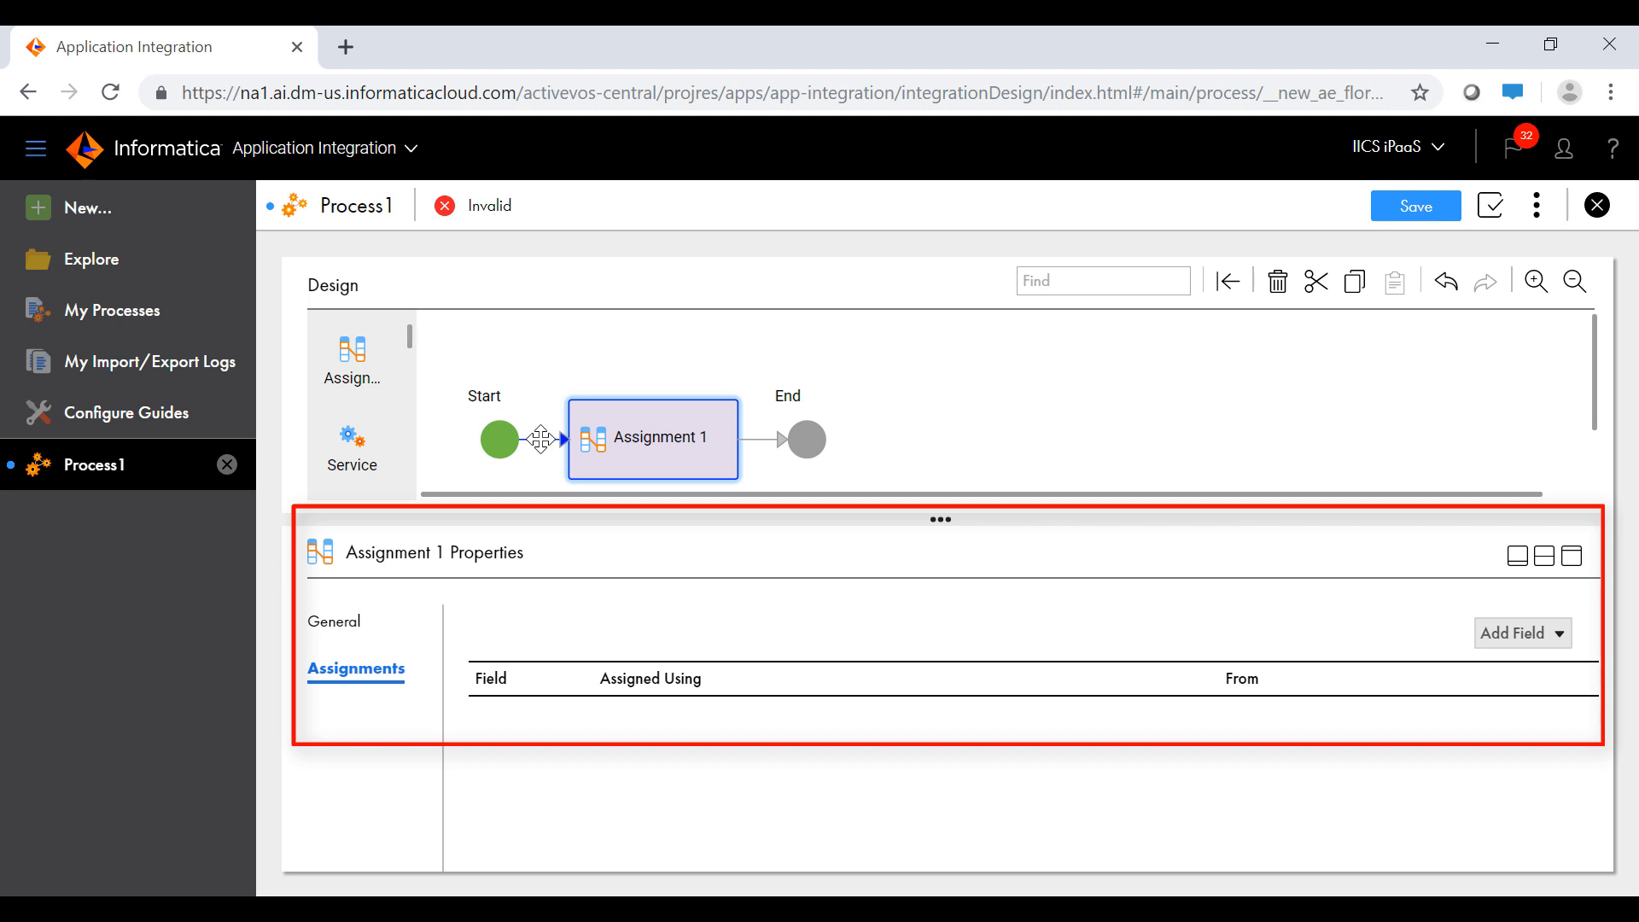
click(1518, 634)
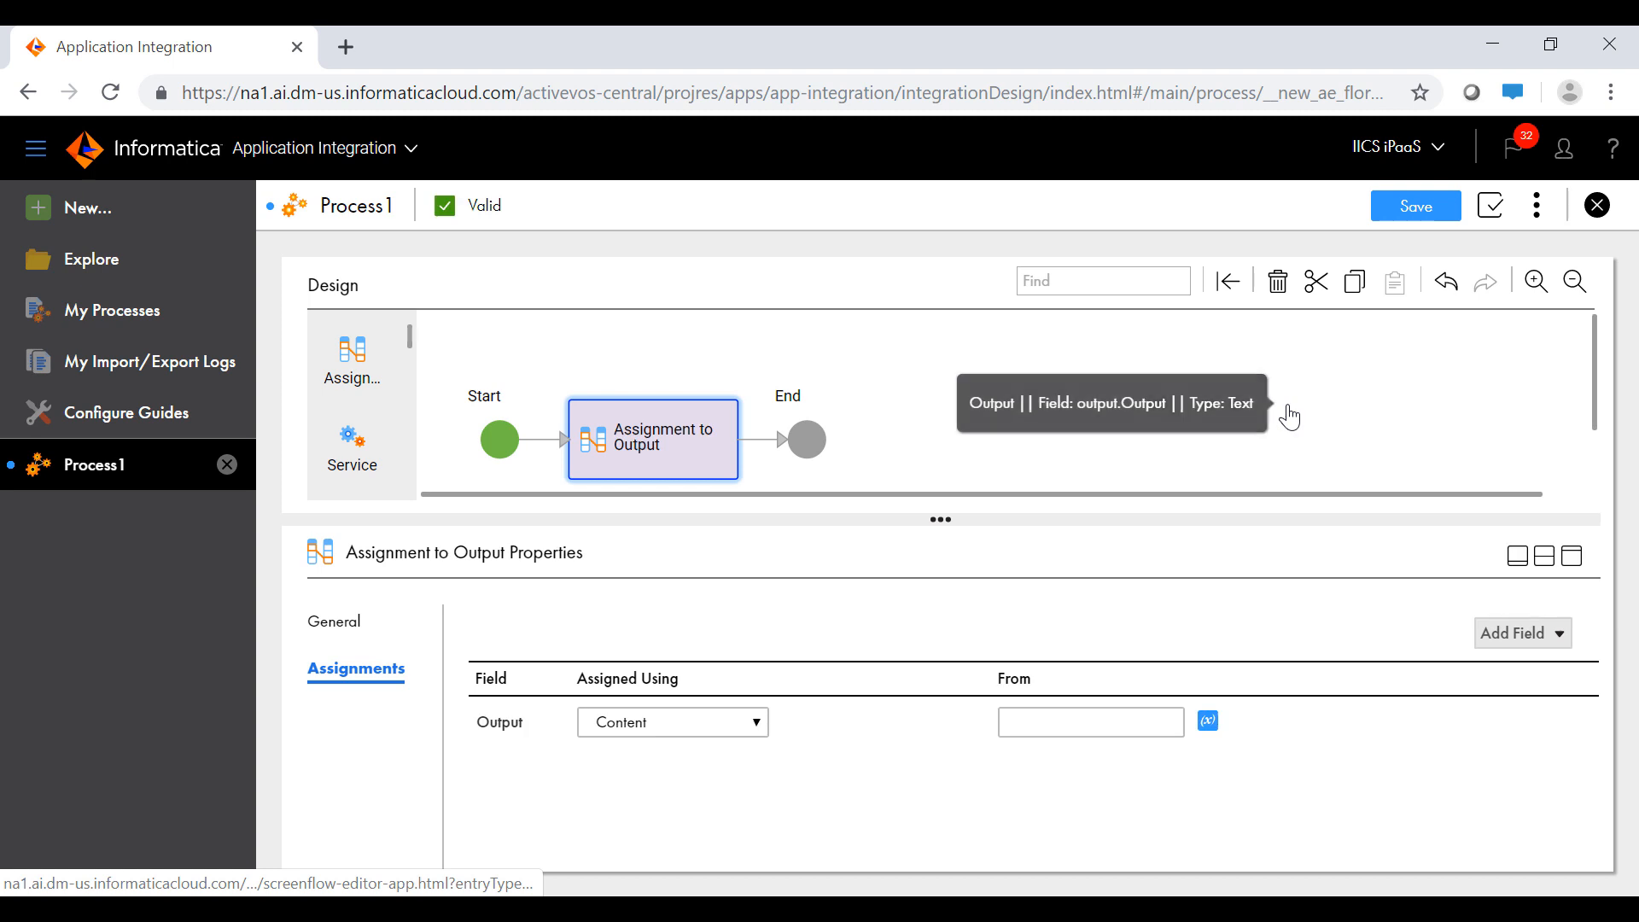
click(743, 724)
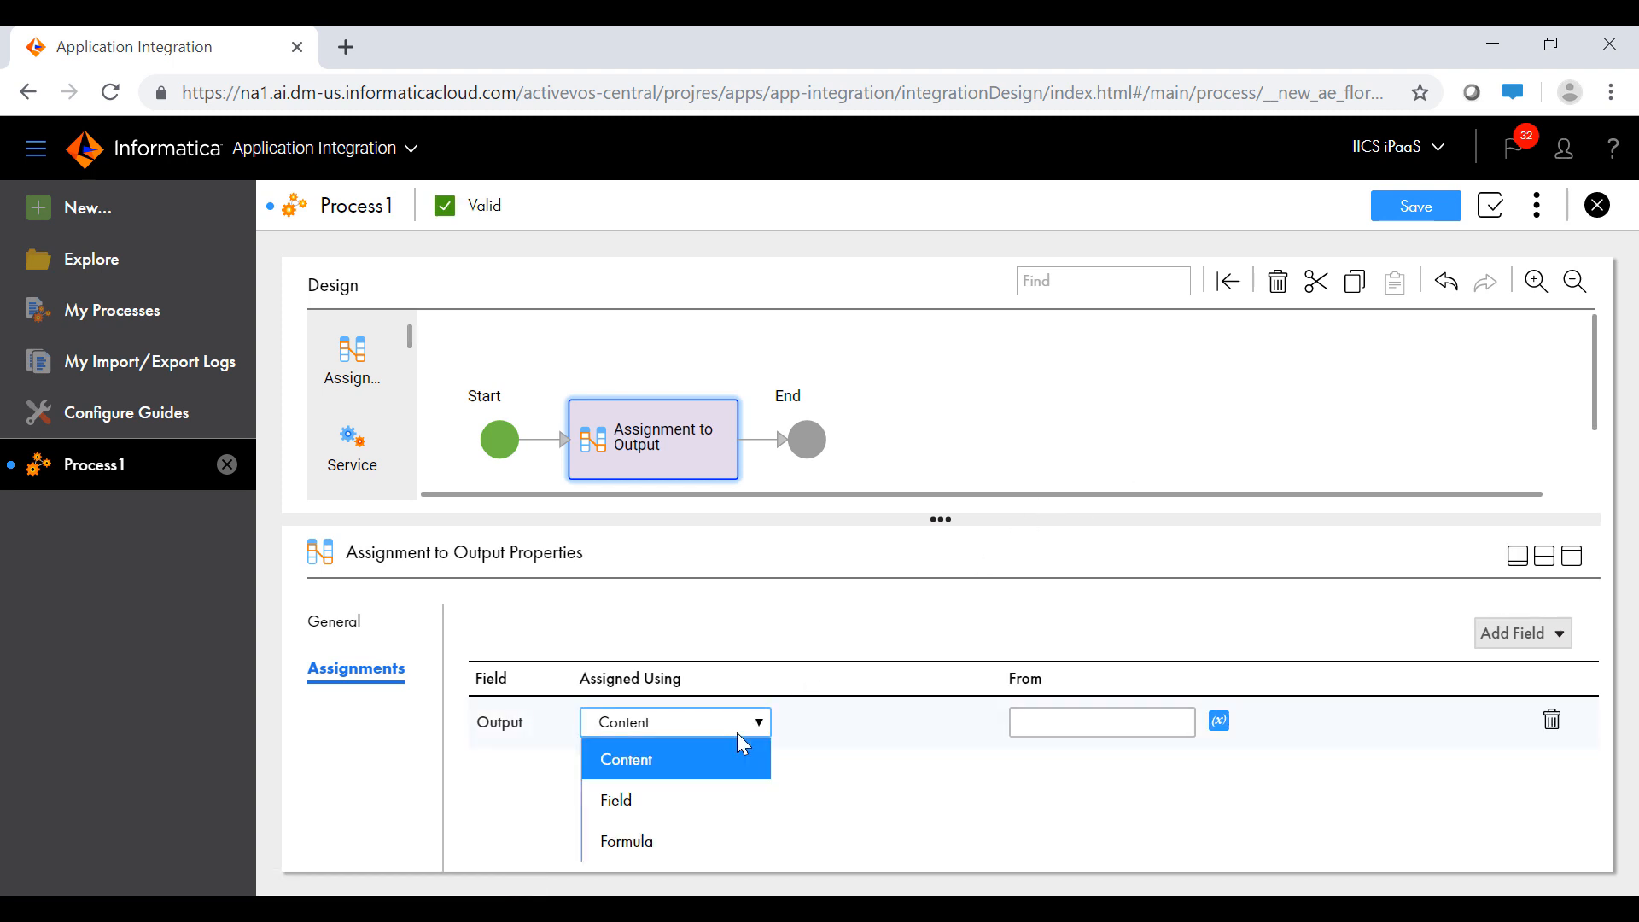
click(687, 801)
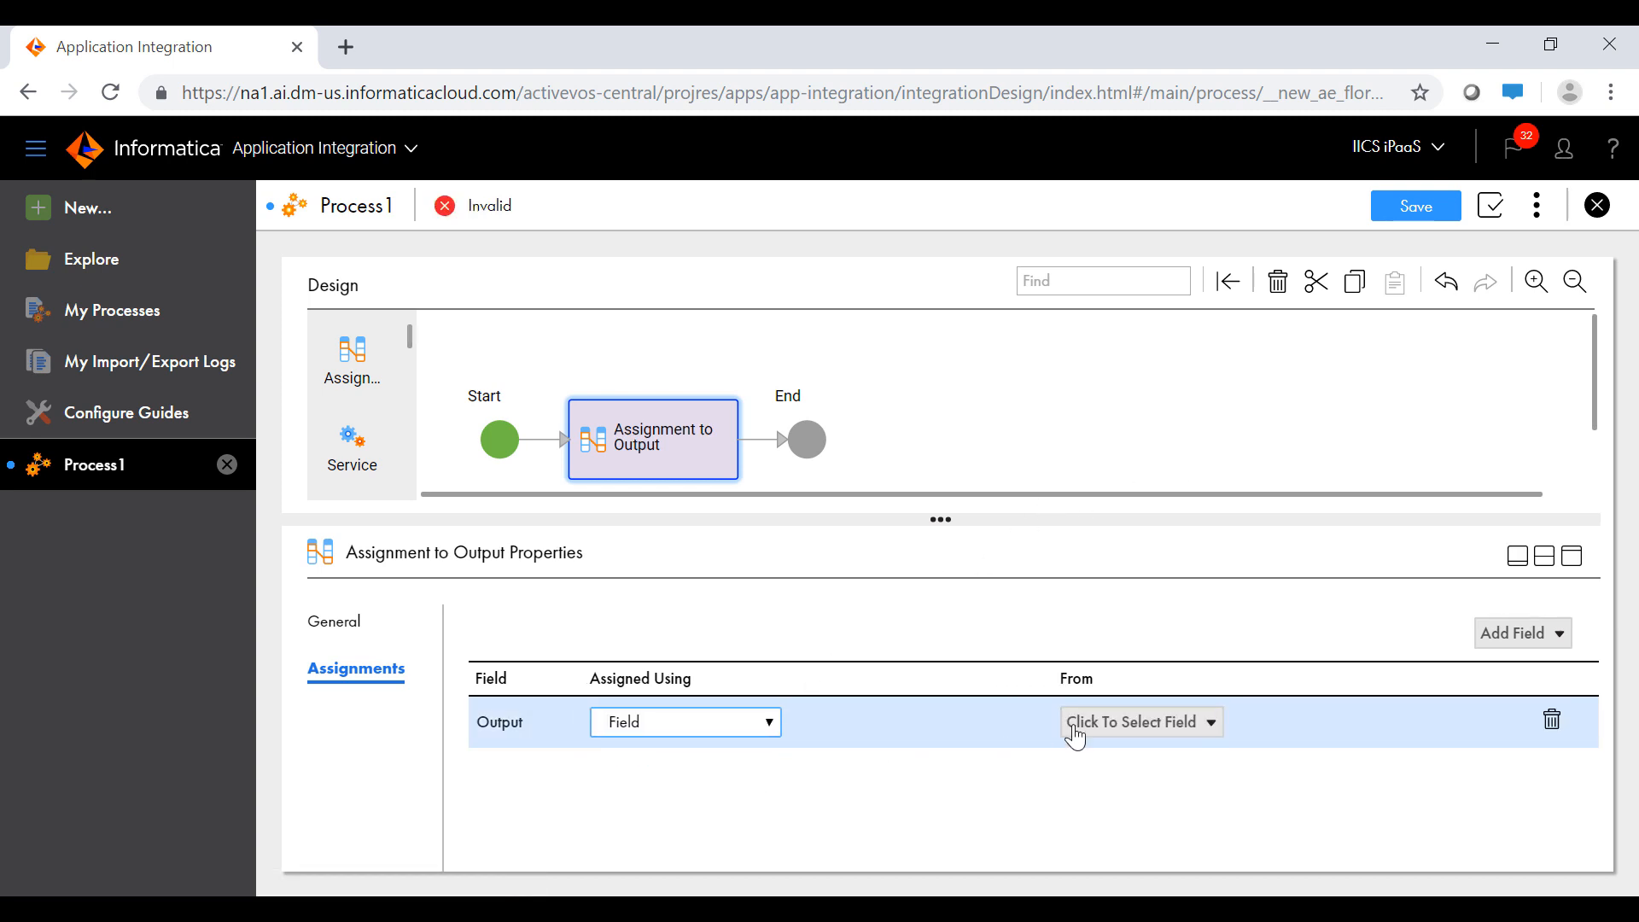
click(1128, 723)
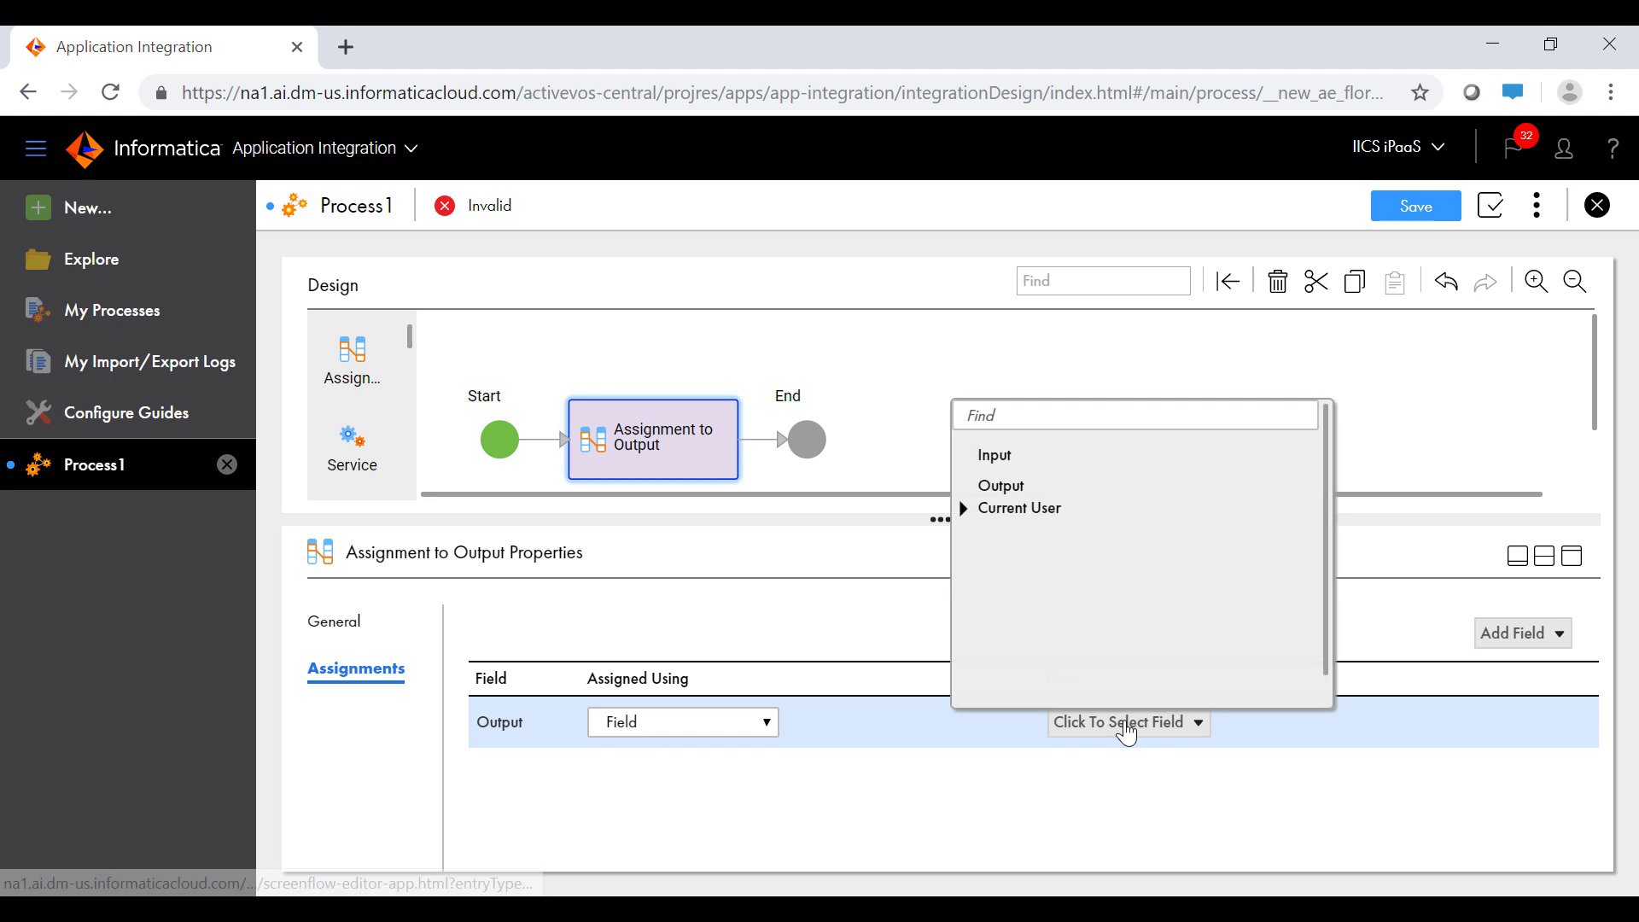
click(997, 457)
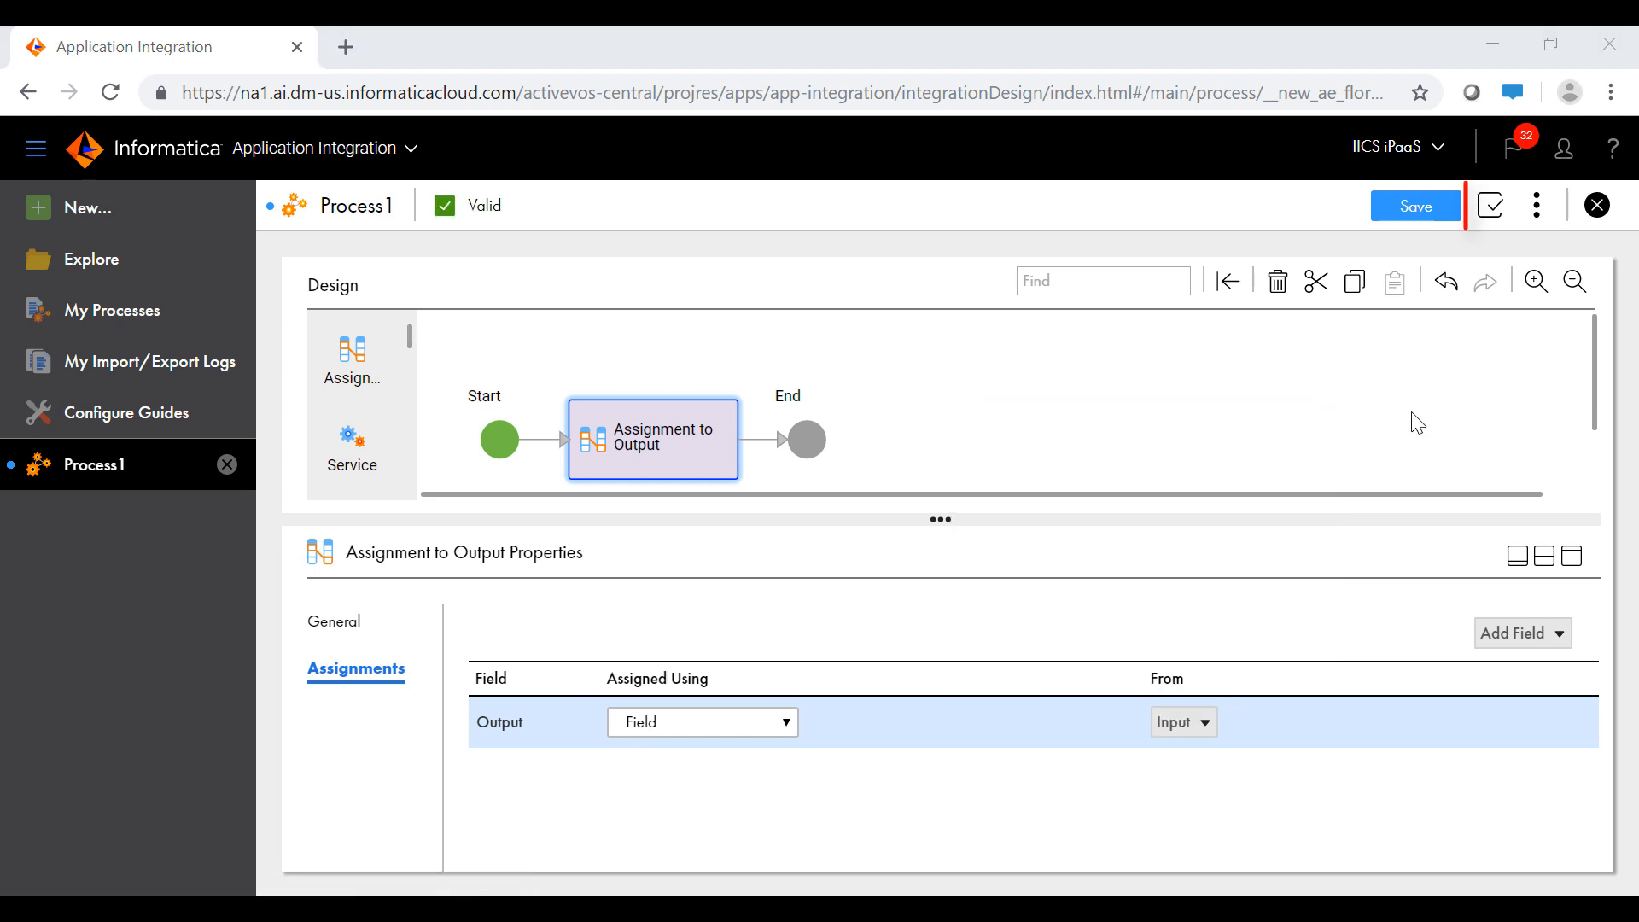
click(1492, 206)
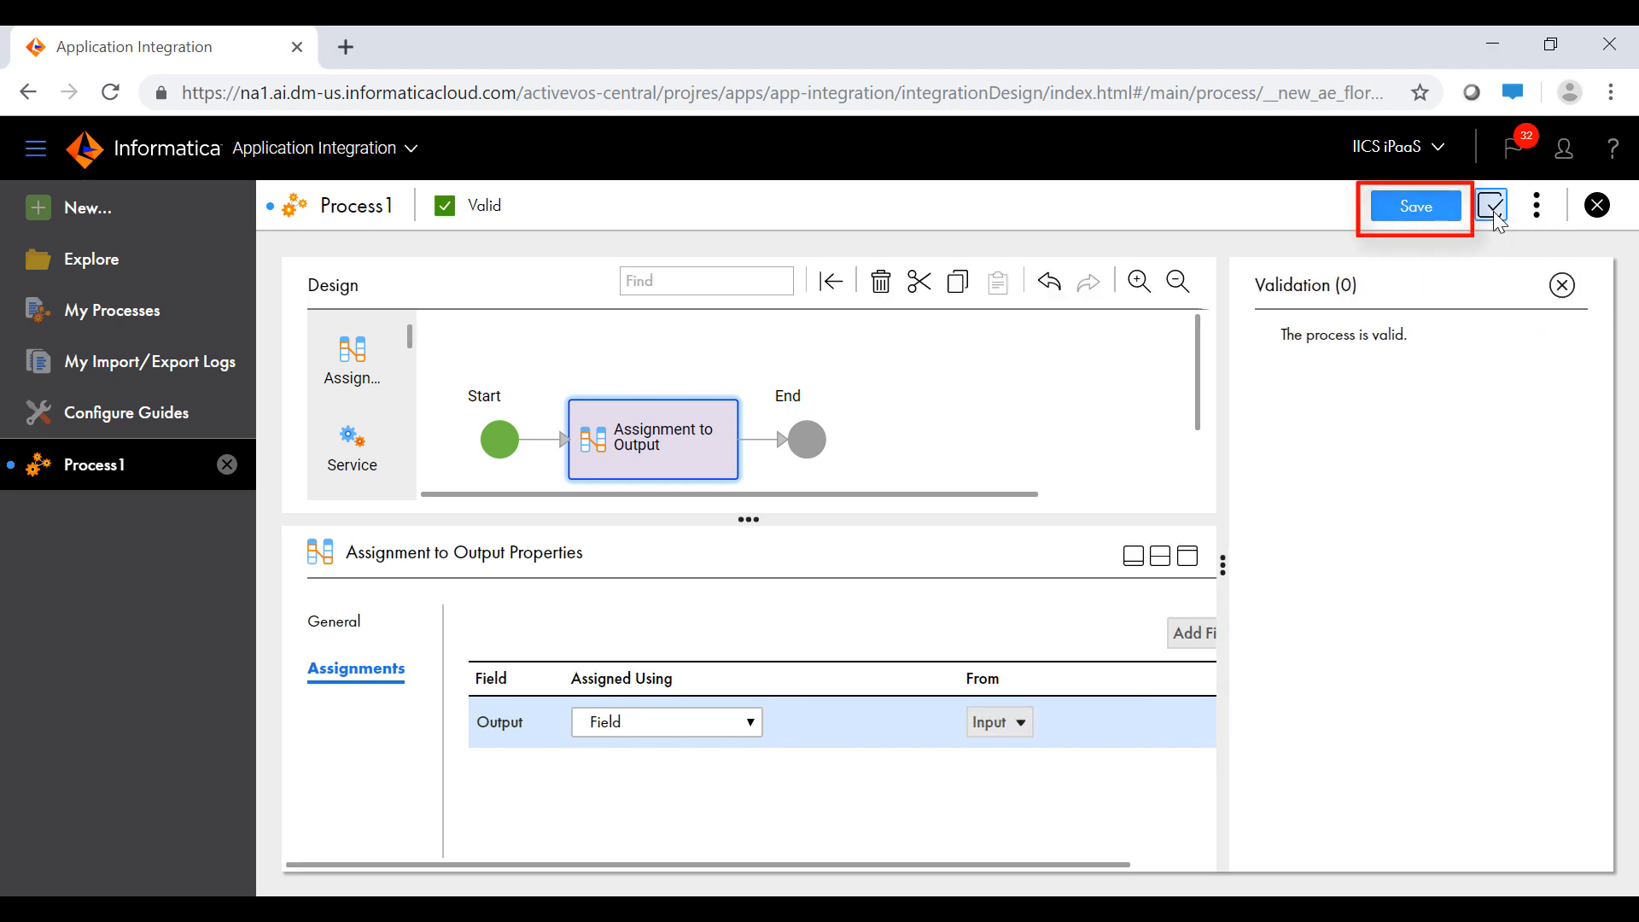
- Save and publish the Hello World process
click(1428, 208)
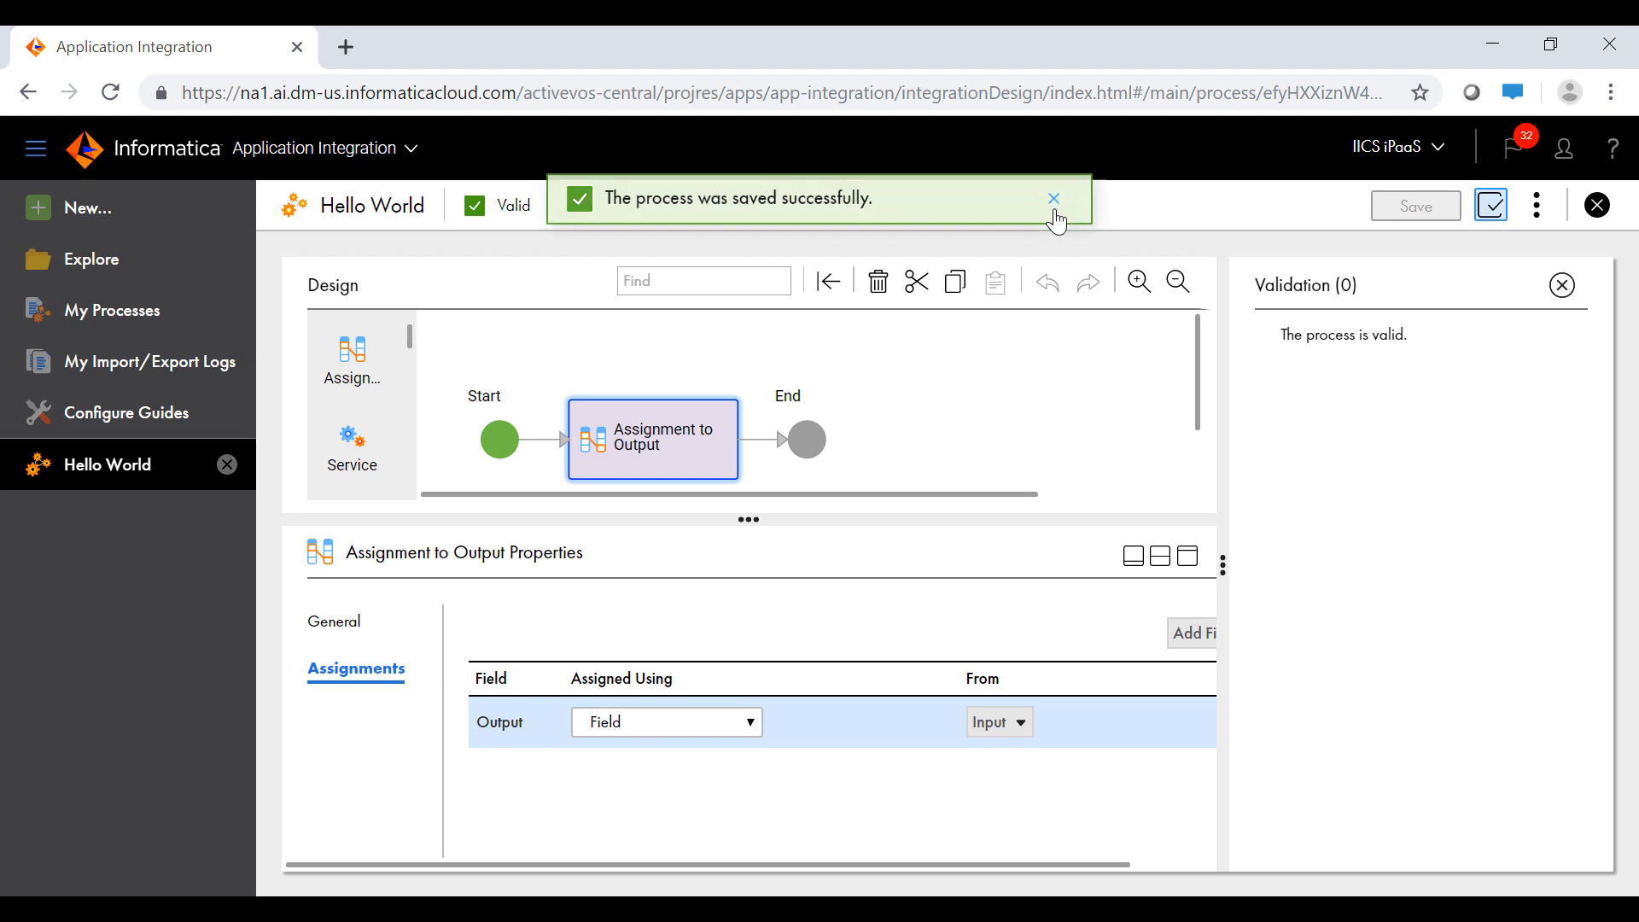
click(1054, 200)
click(1561, 285)
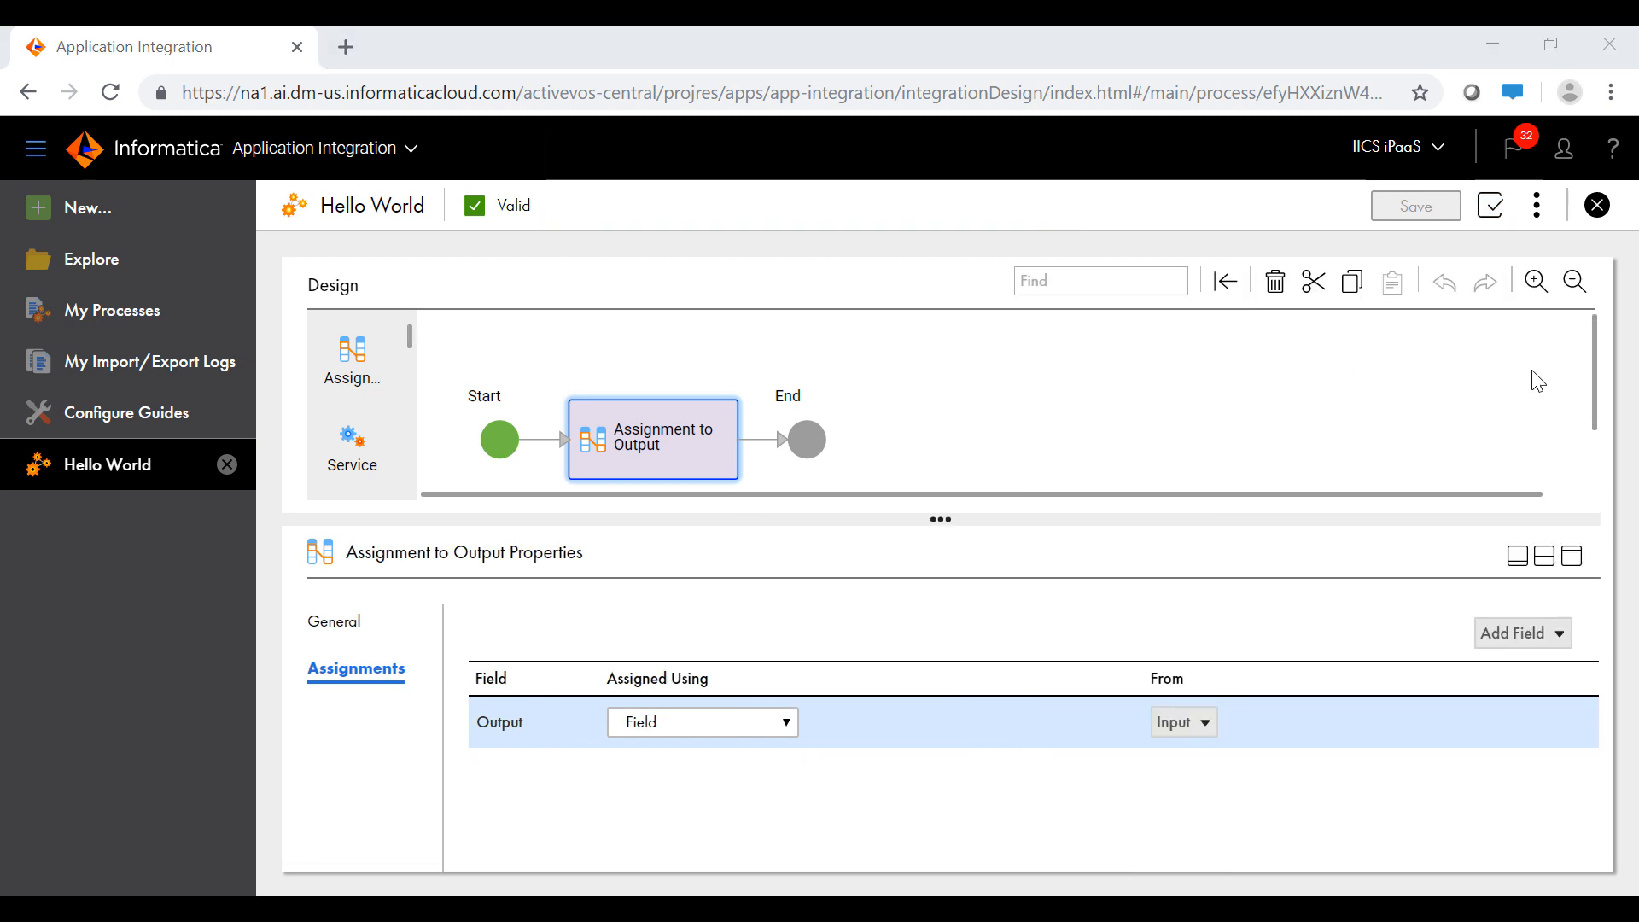
click(1537, 206)
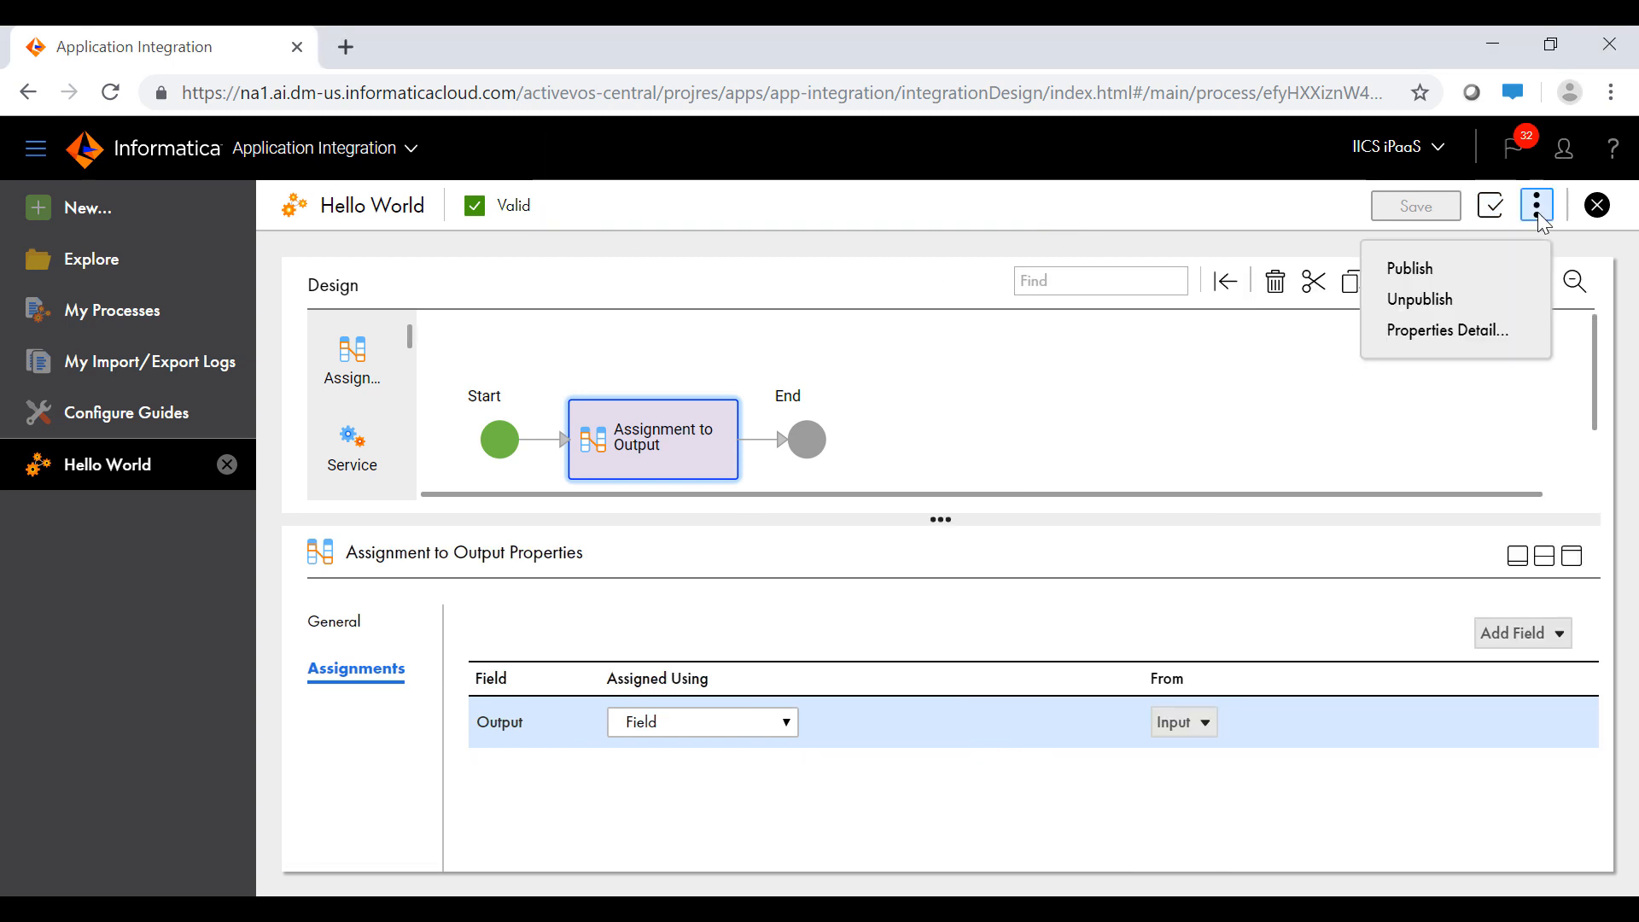
click(1494, 271)
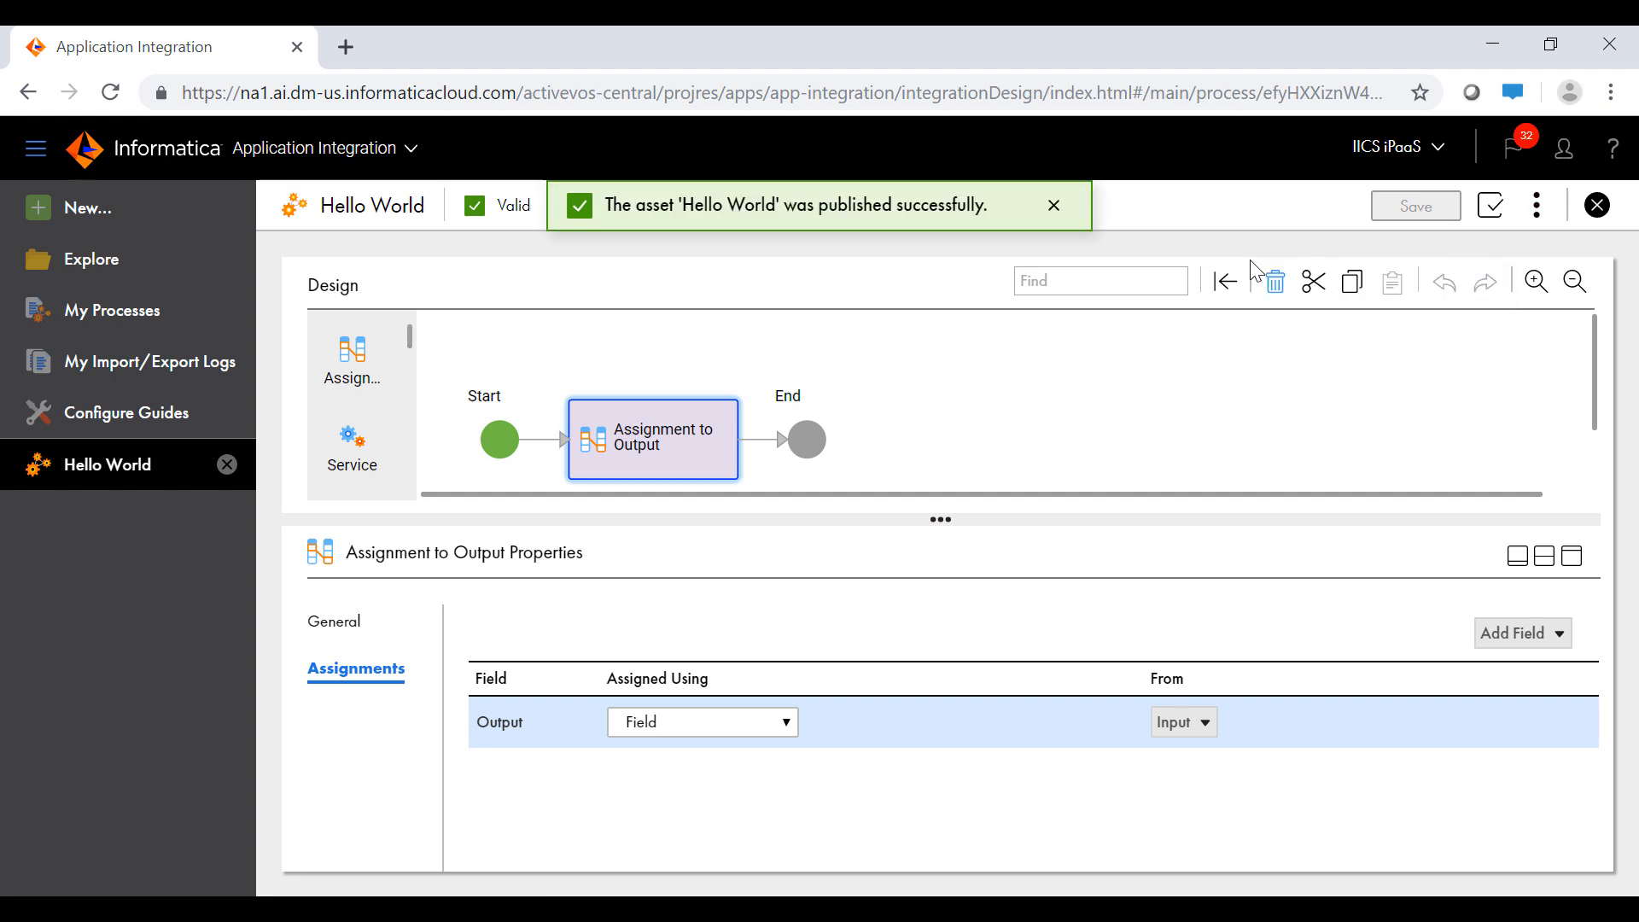
click(1055, 205)
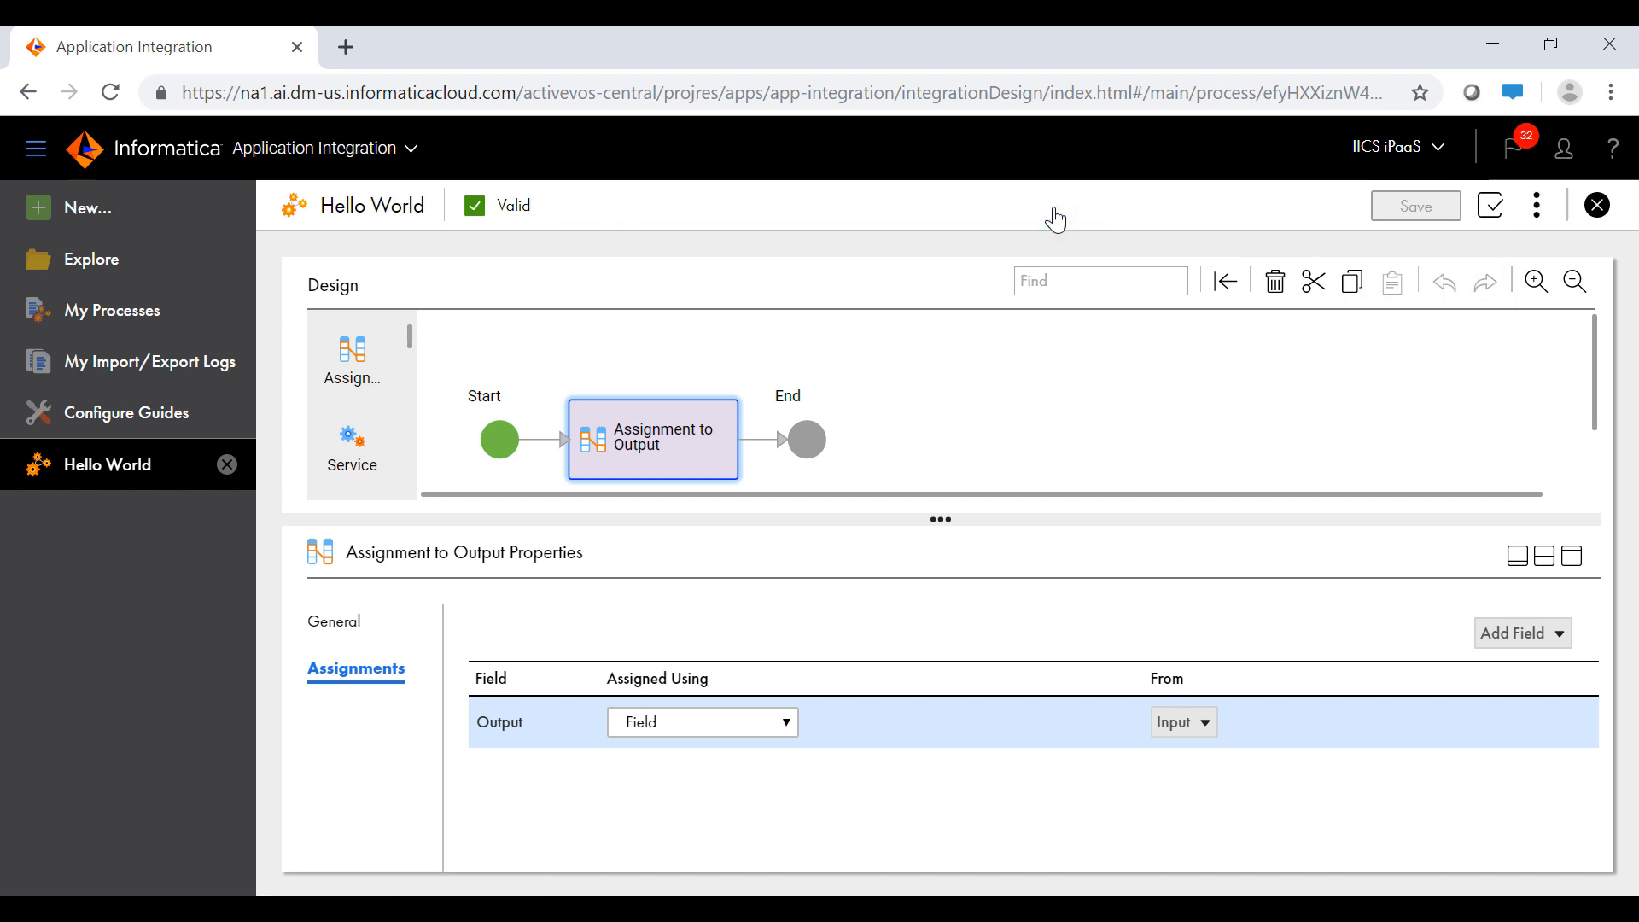
- View the process's Properties Detail endpoints and copy the REST service URL
click(1537, 206)
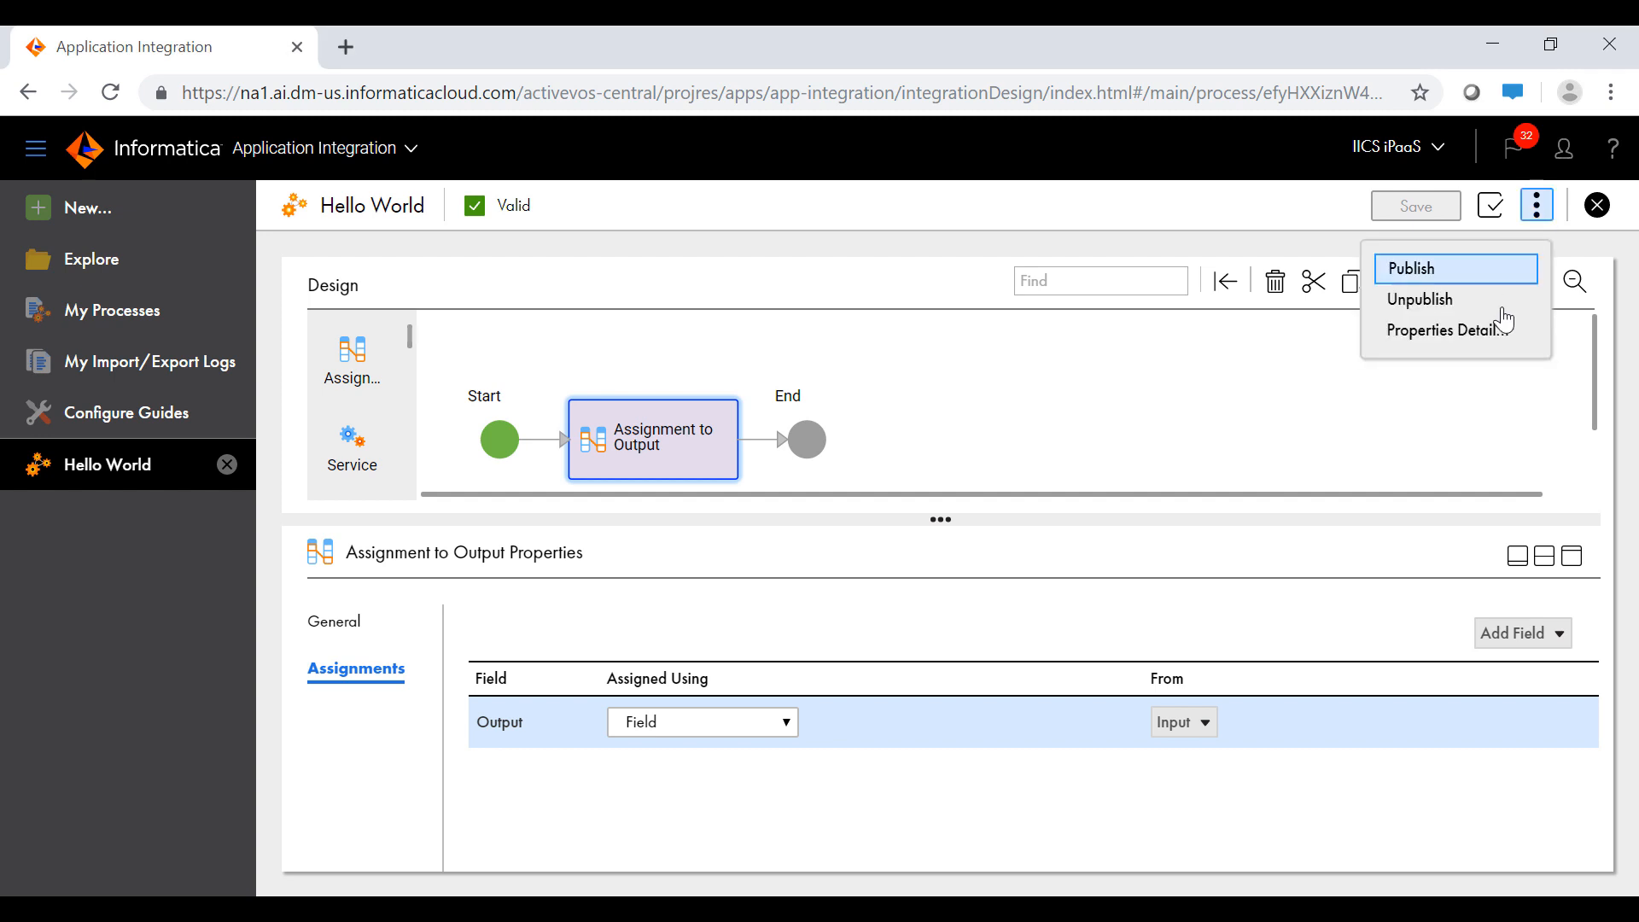
click(1498, 343)
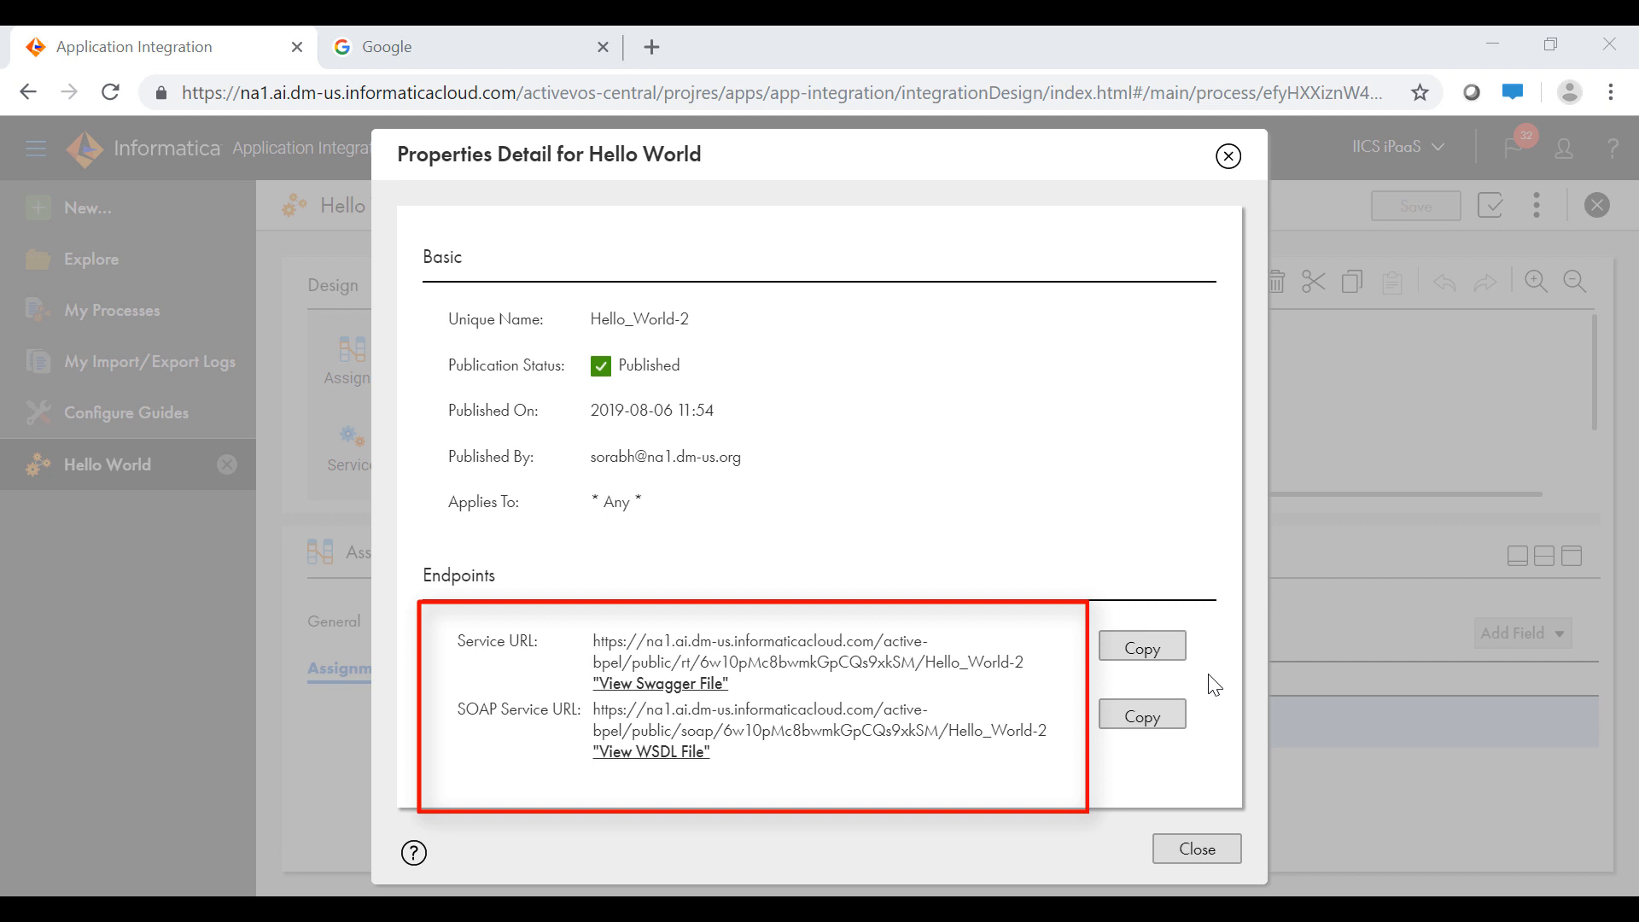
click(1164, 648)
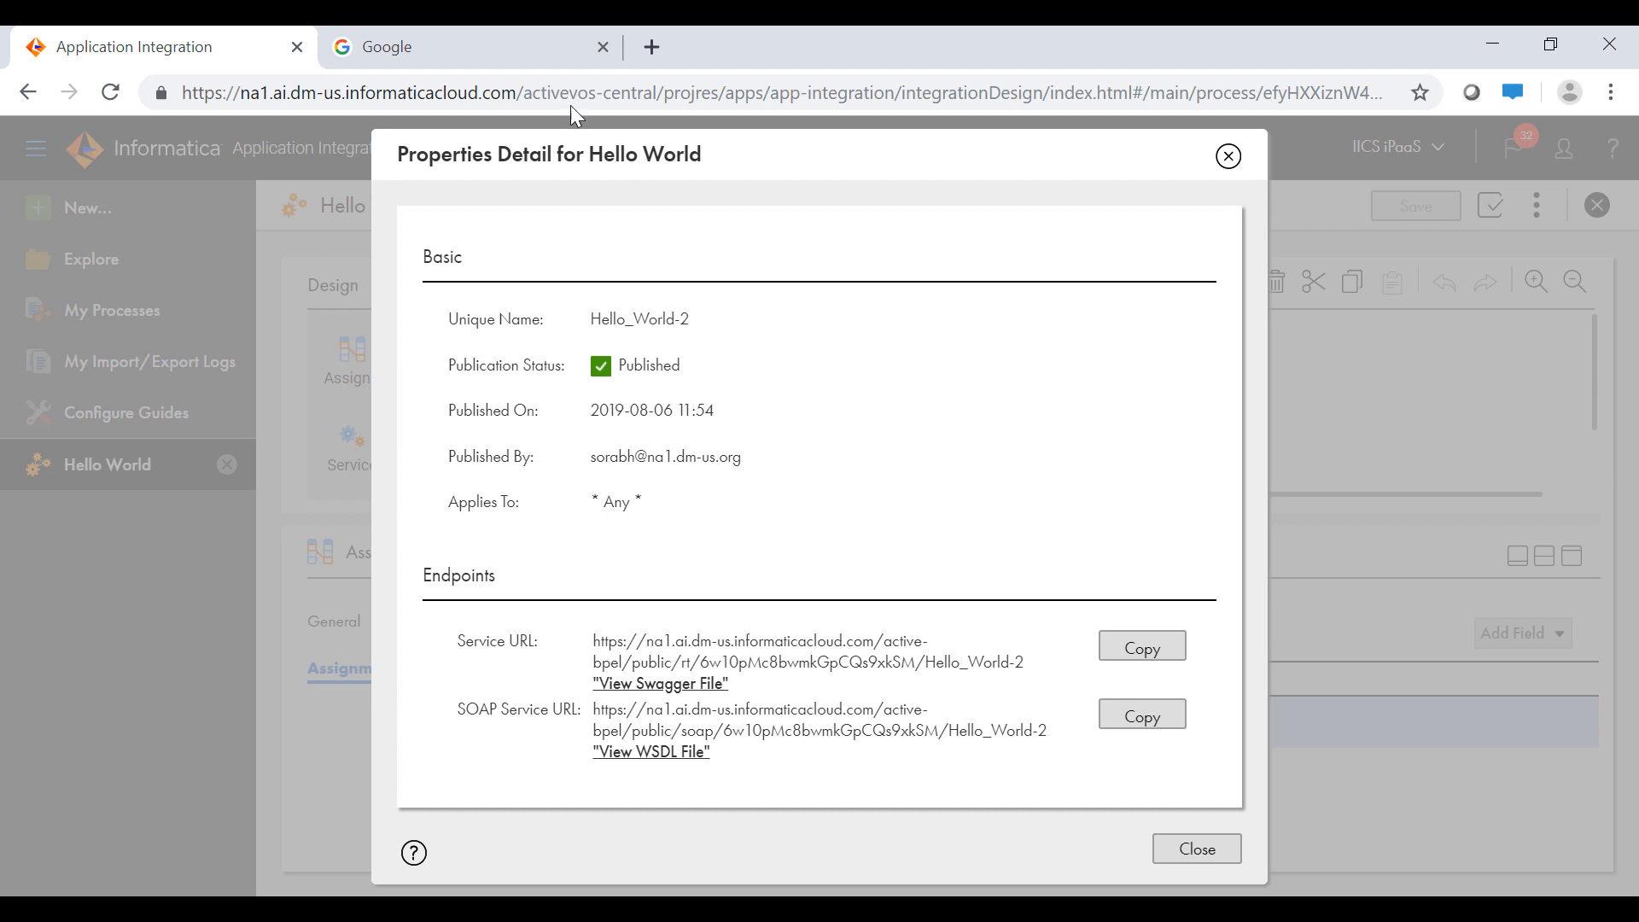
- Call the service URL with ?Input=HelloWorld in another tab, see Output HelloWorld, and close the tab
click(532, 46)
click(506, 93)
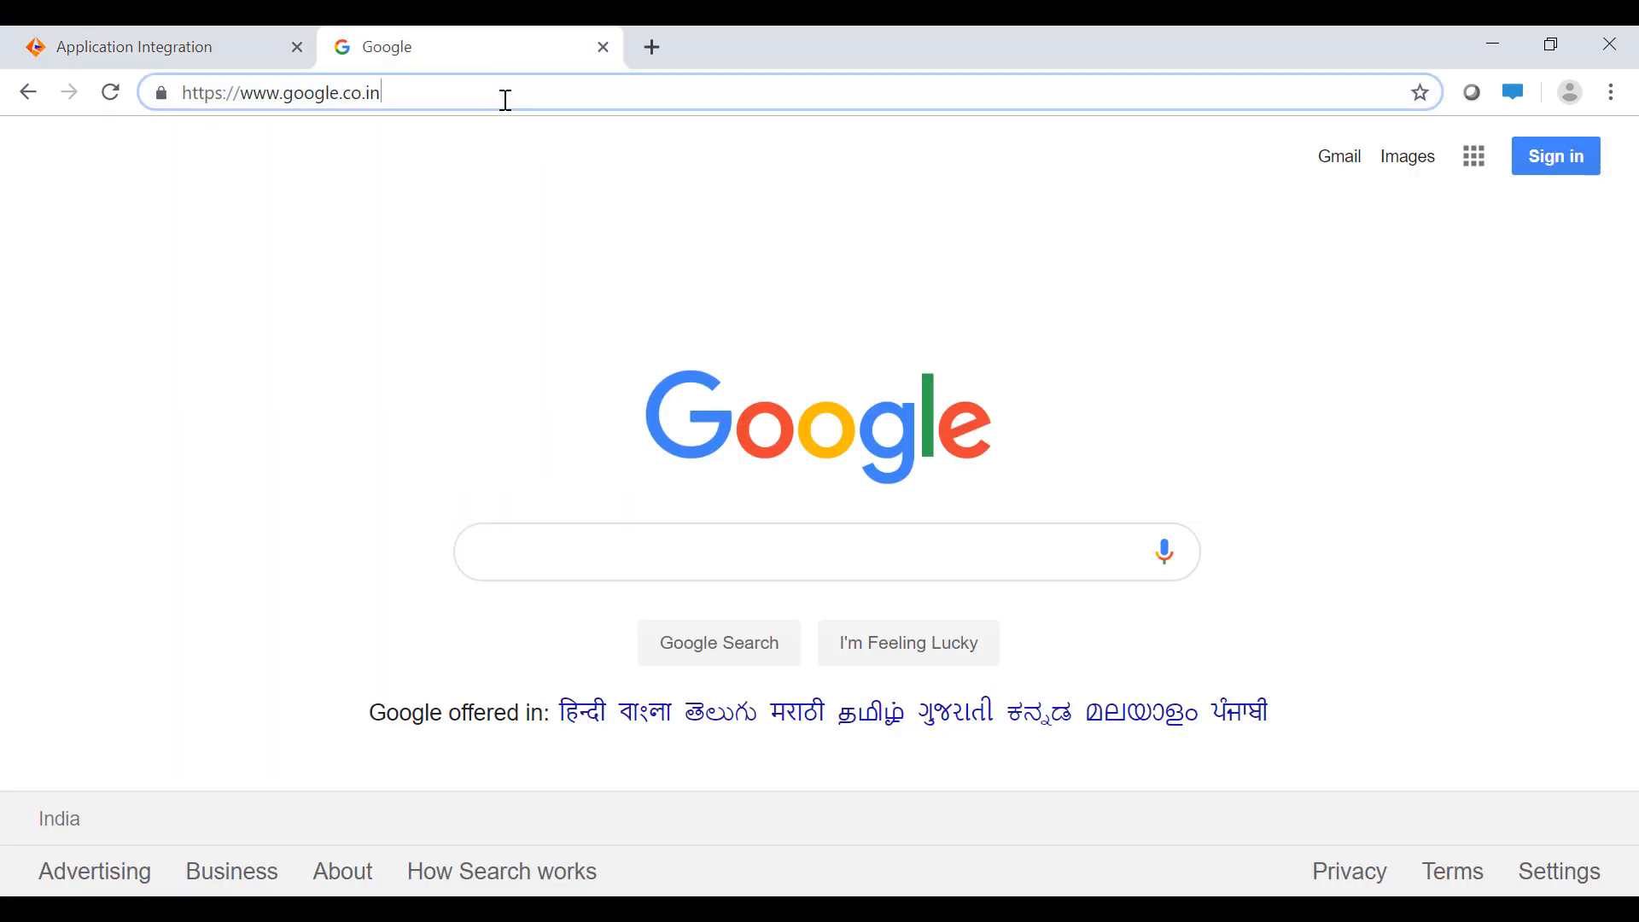
key(ctrl+v)
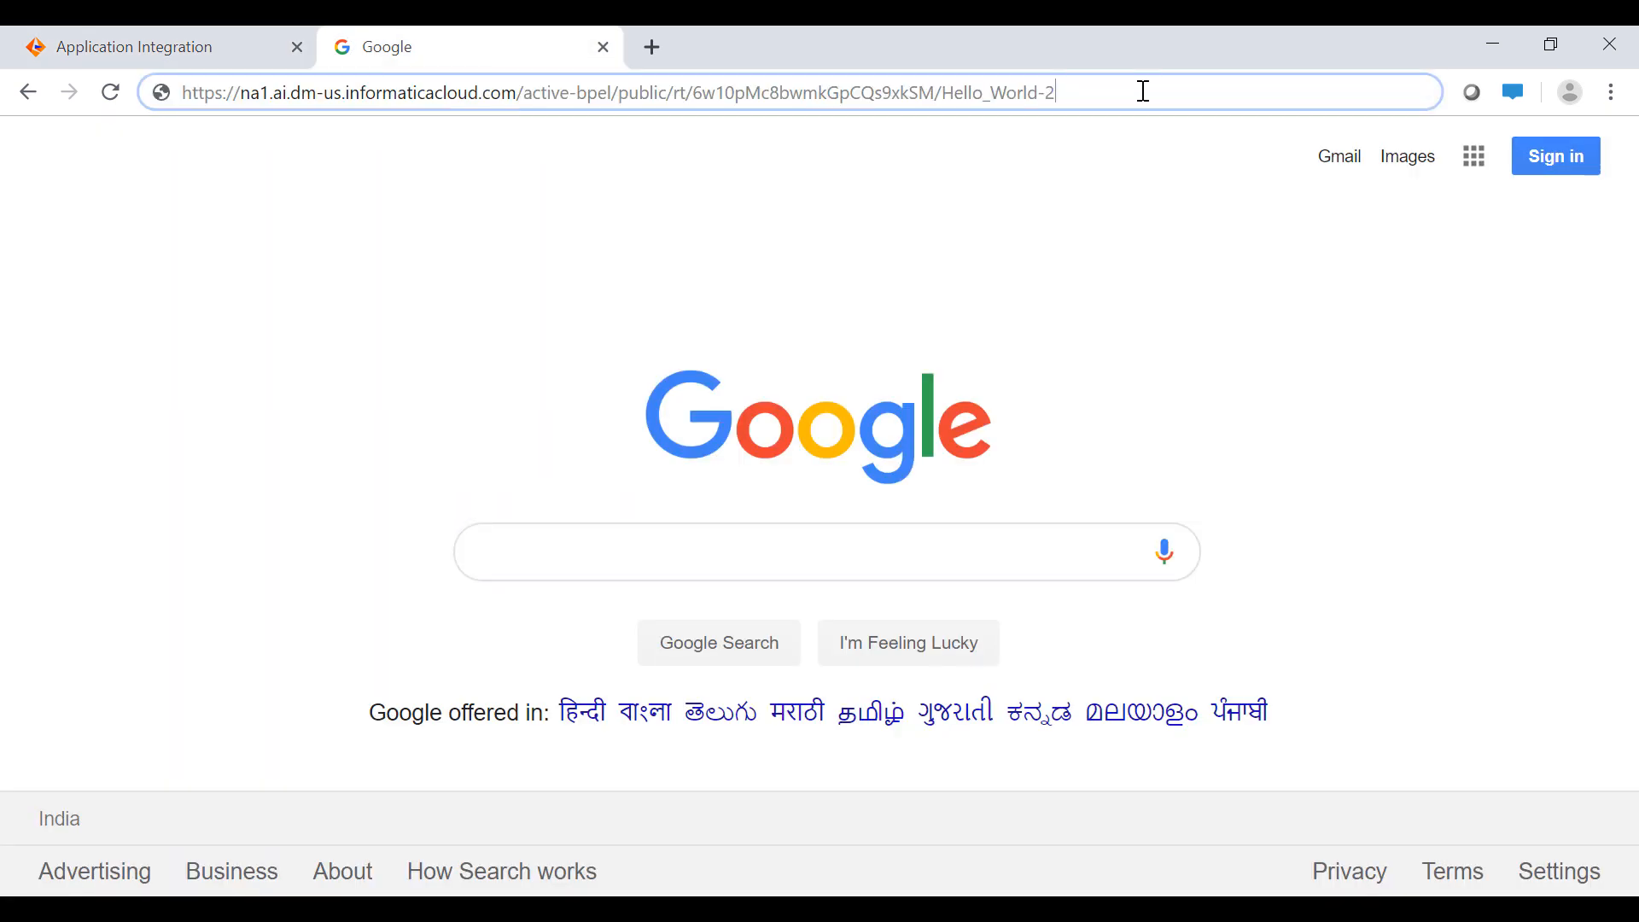
text(?Input=HelloWorld)
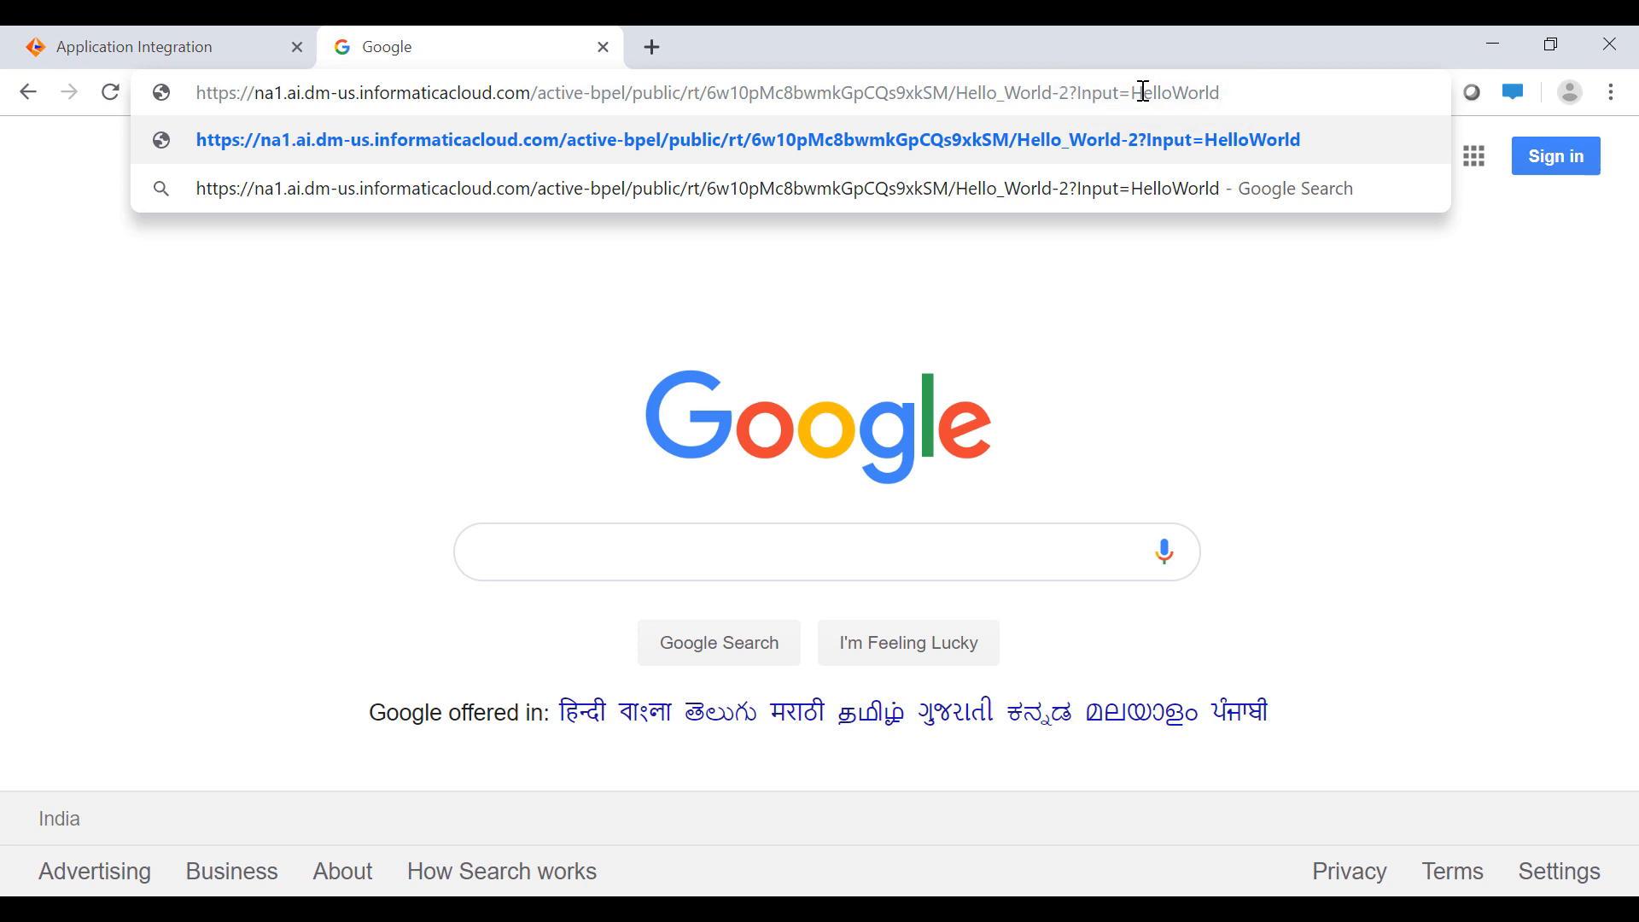
key(Return)
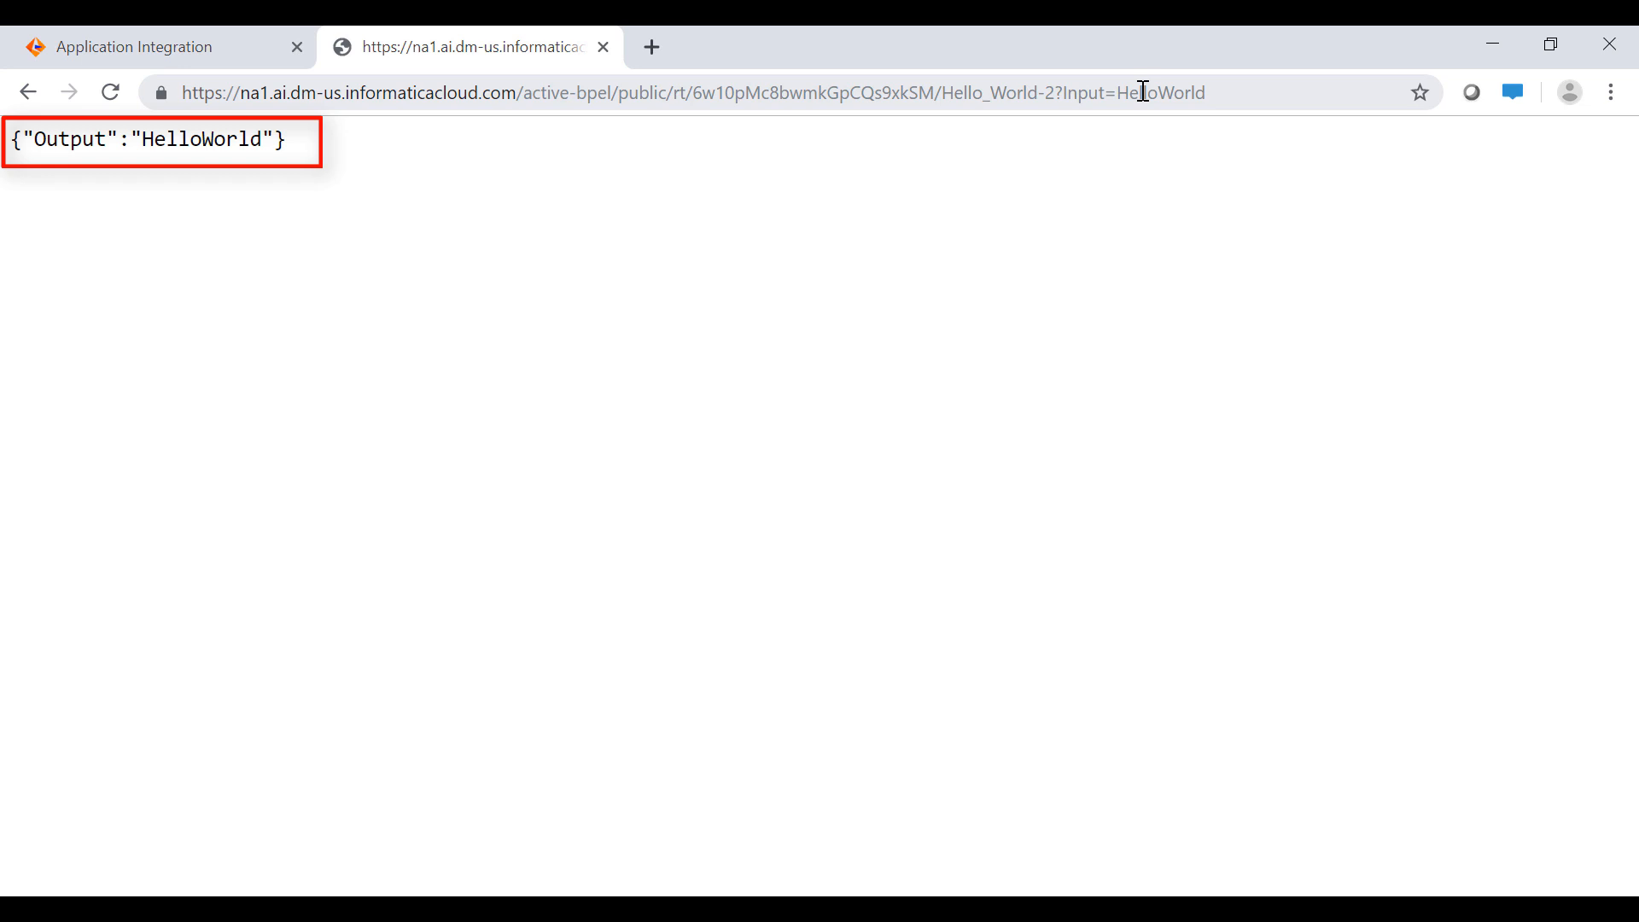
key(ctrl+w)
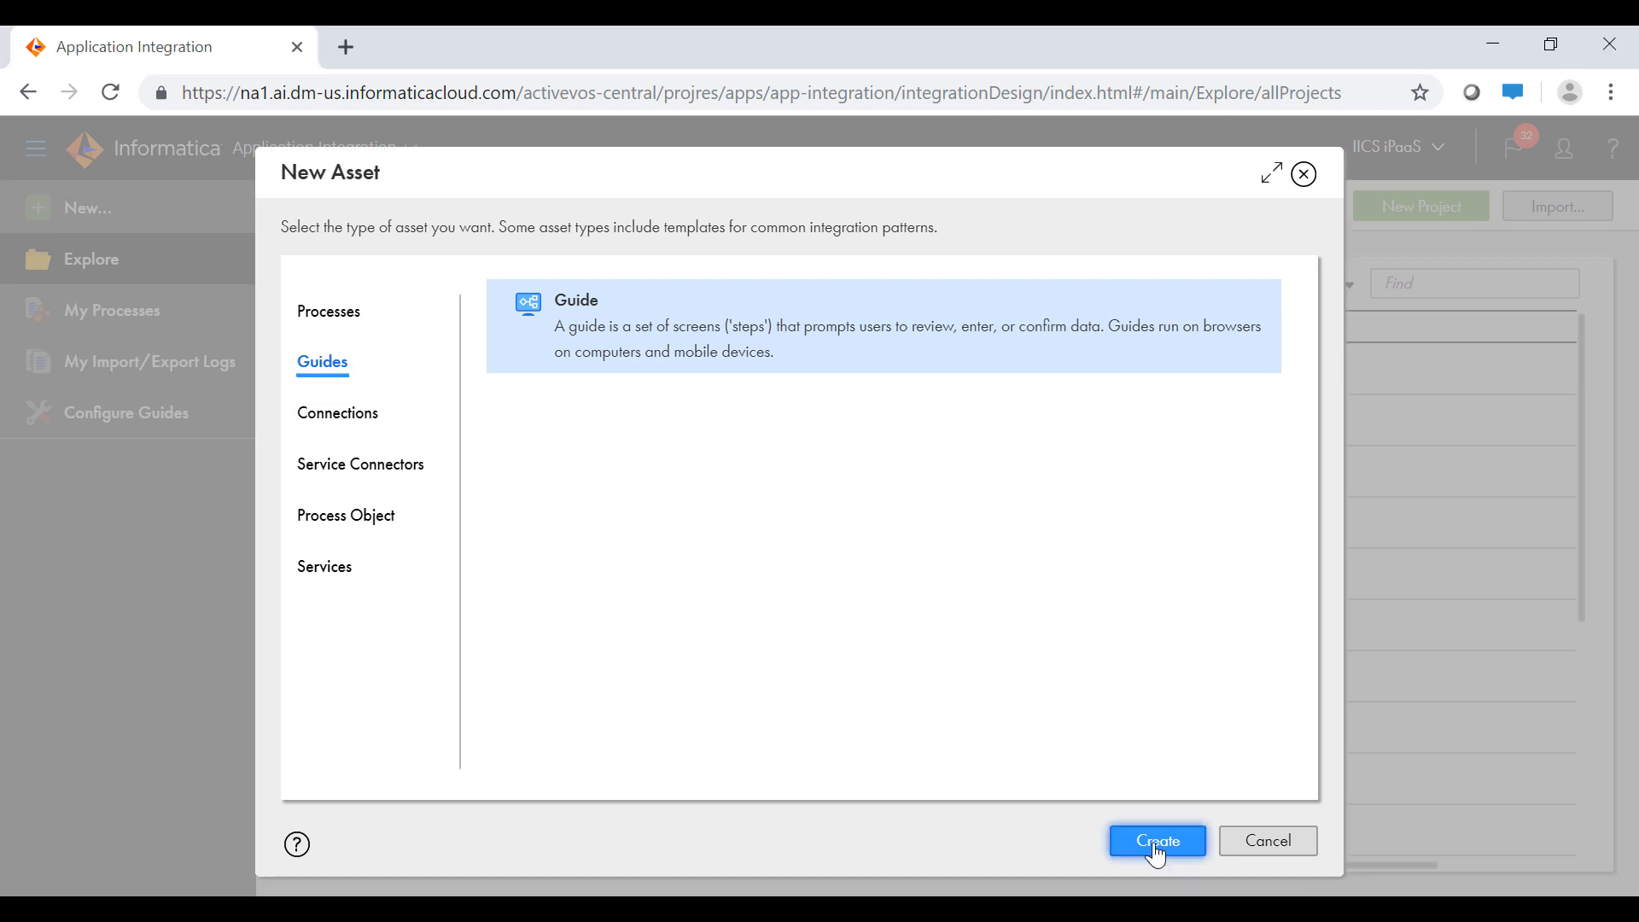
- Create Guide1 and drop an Assignment step between Start and End
click(1154, 861)
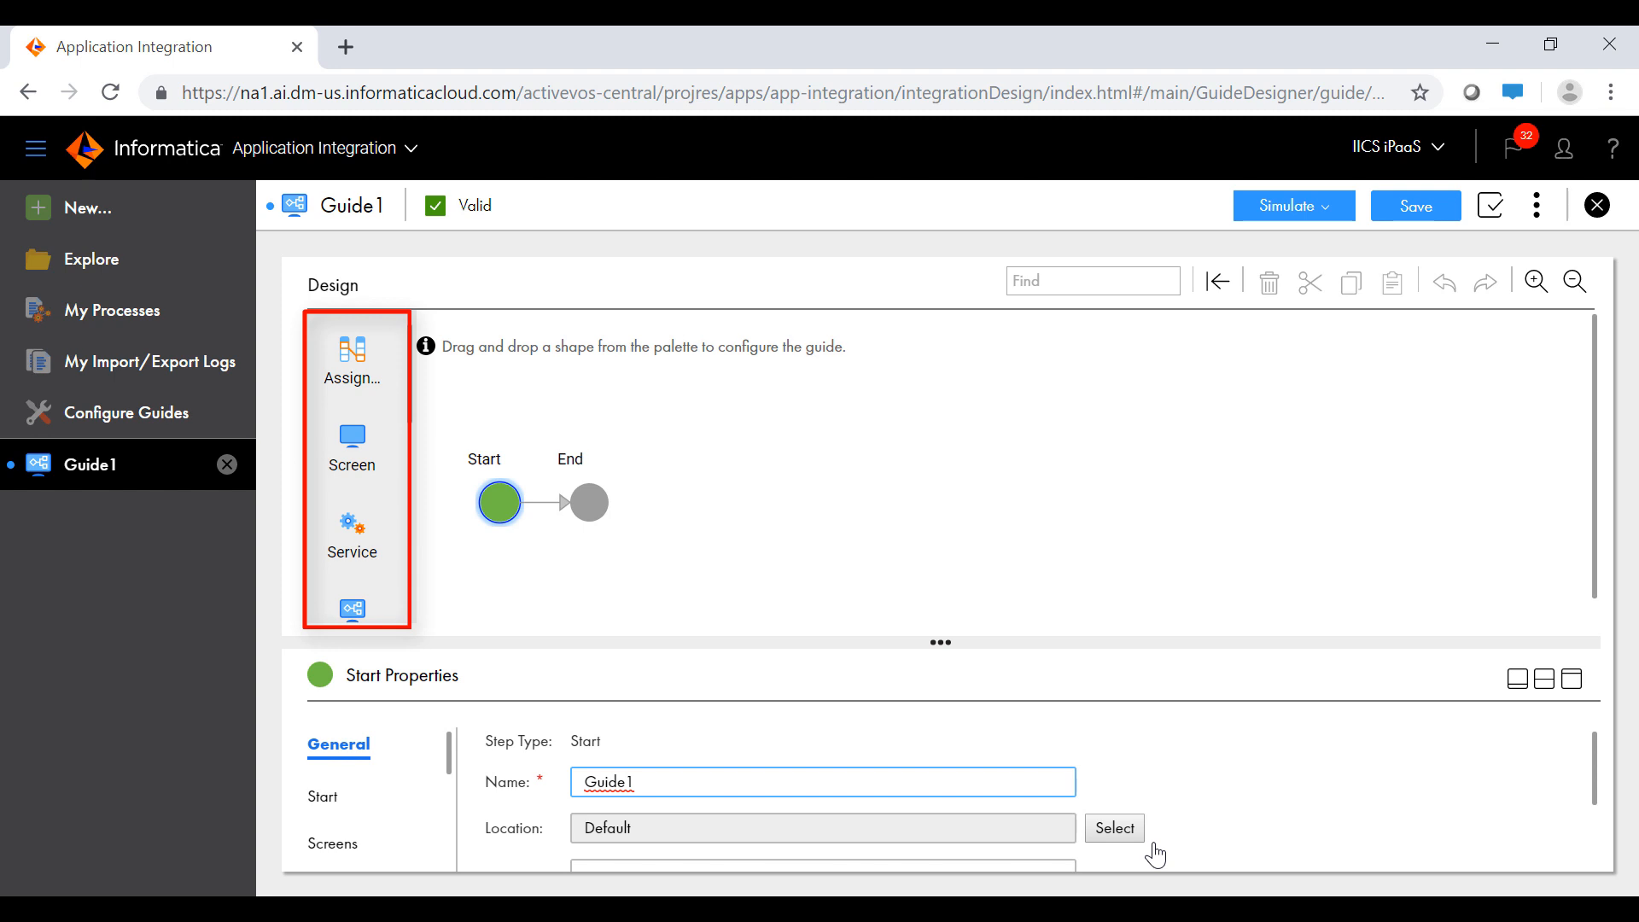
drag(353, 359, 553, 501)
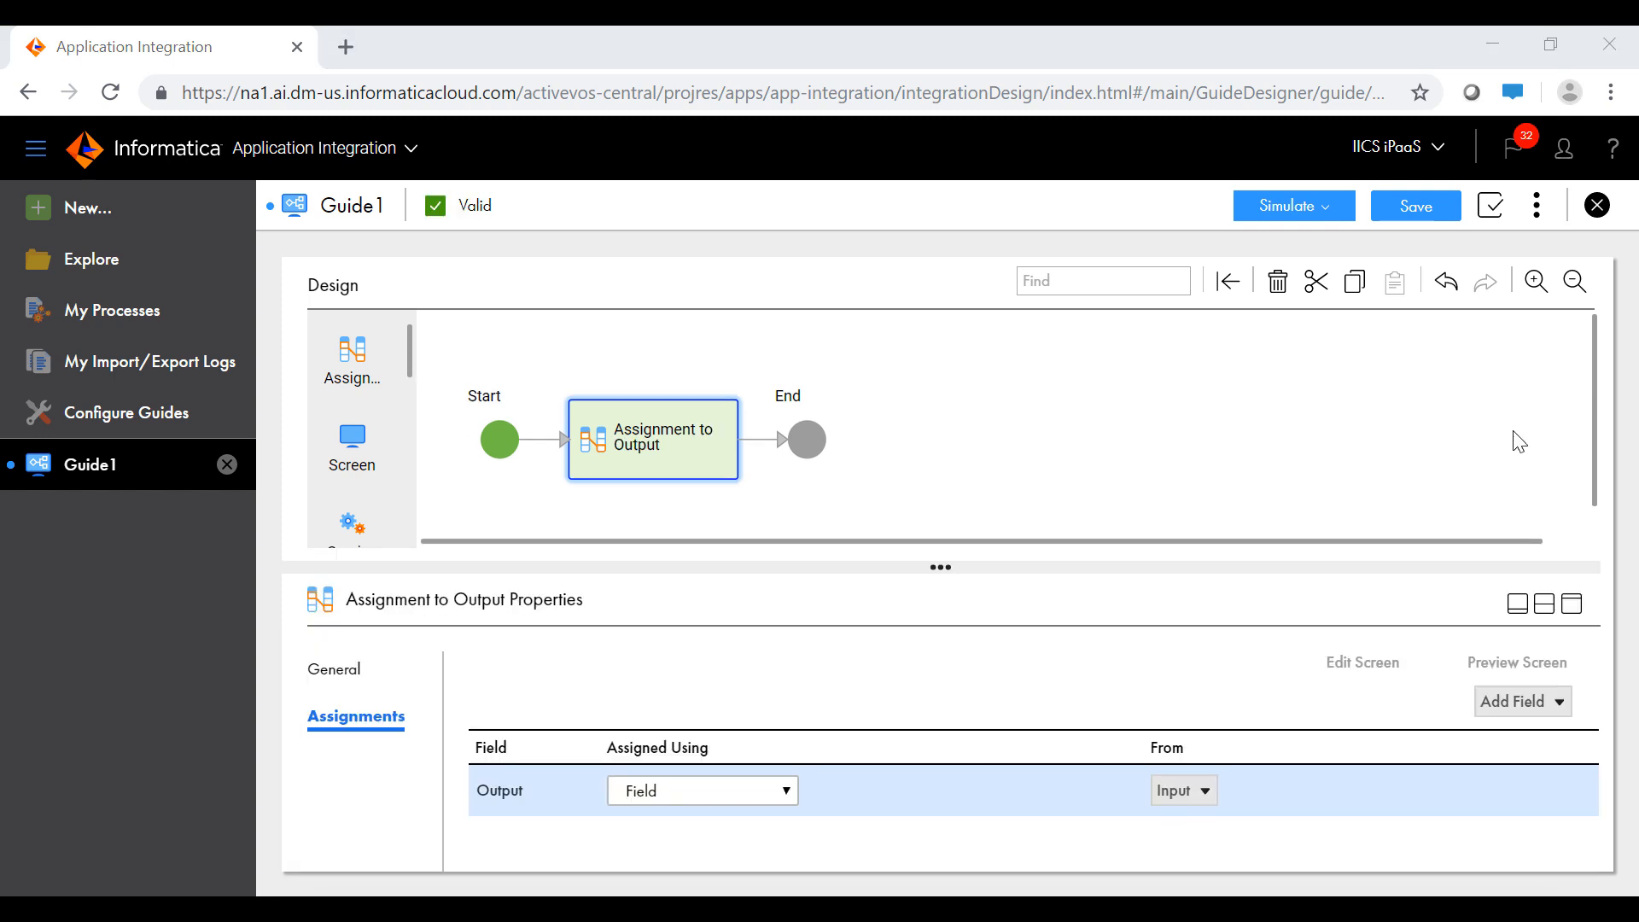
- Validate, save and publish Guide1
click(1490, 205)
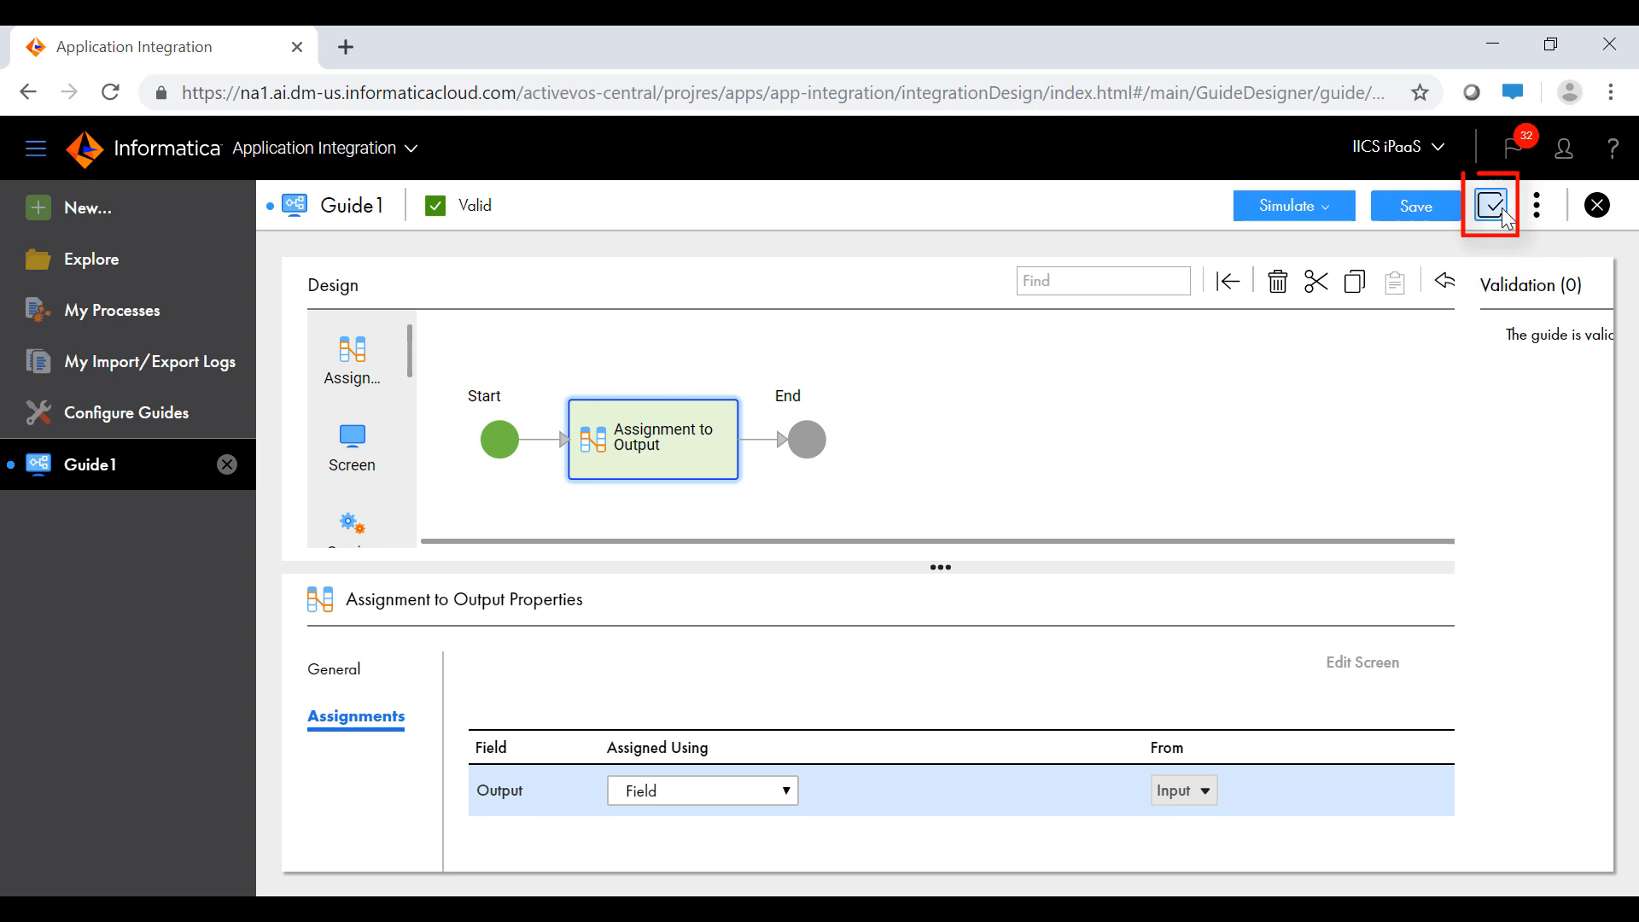
click(1415, 205)
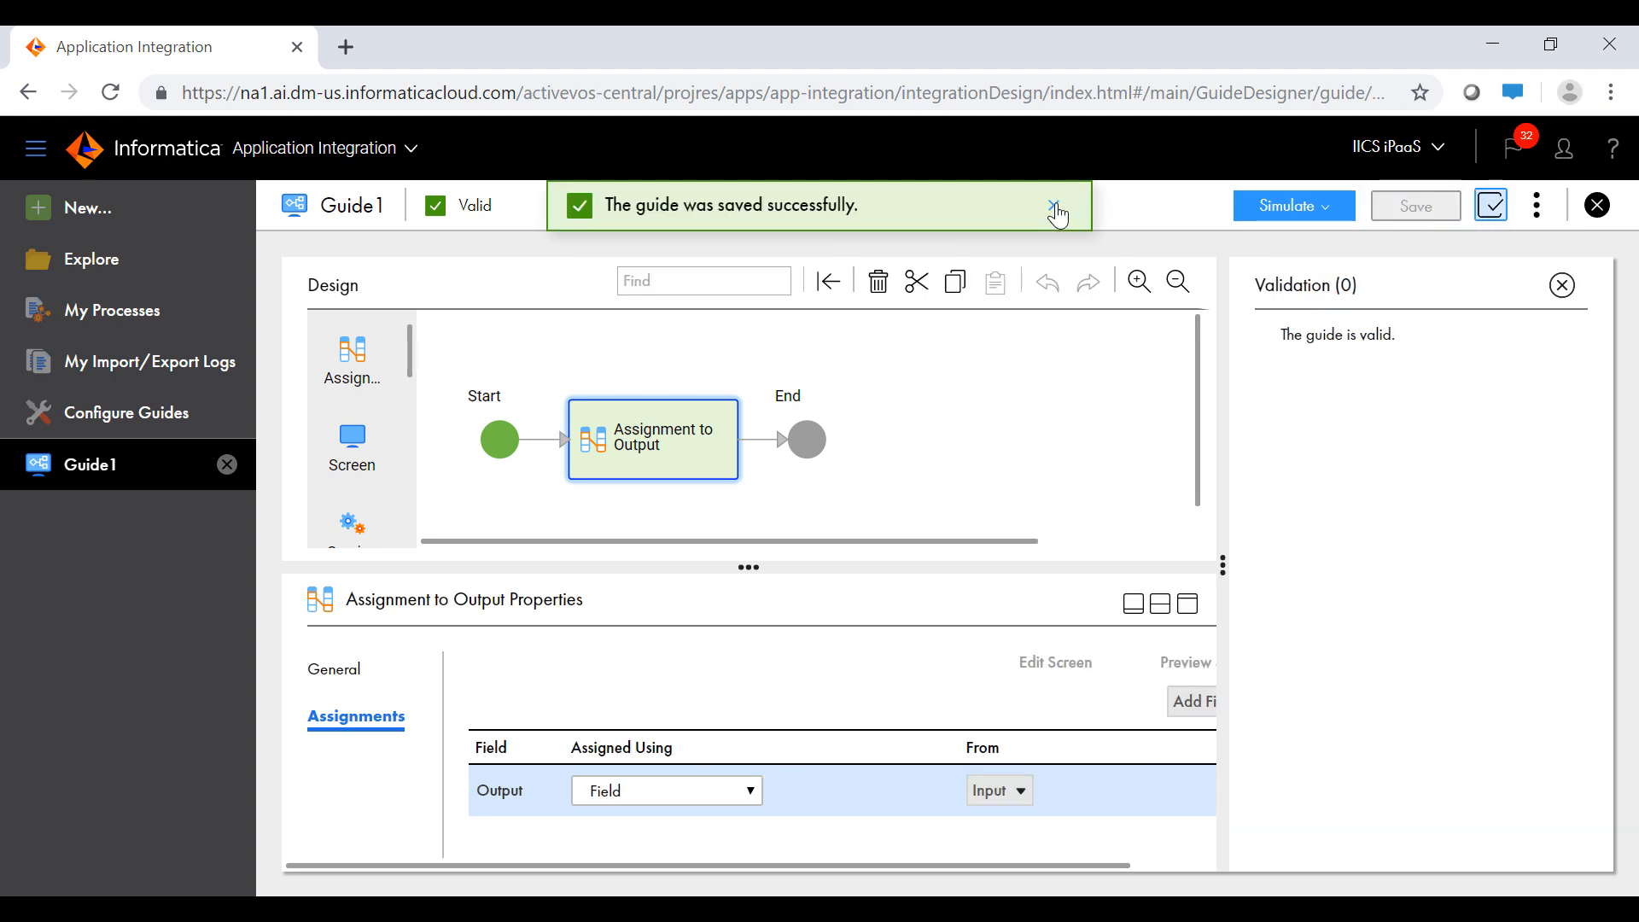
click(1536, 205)
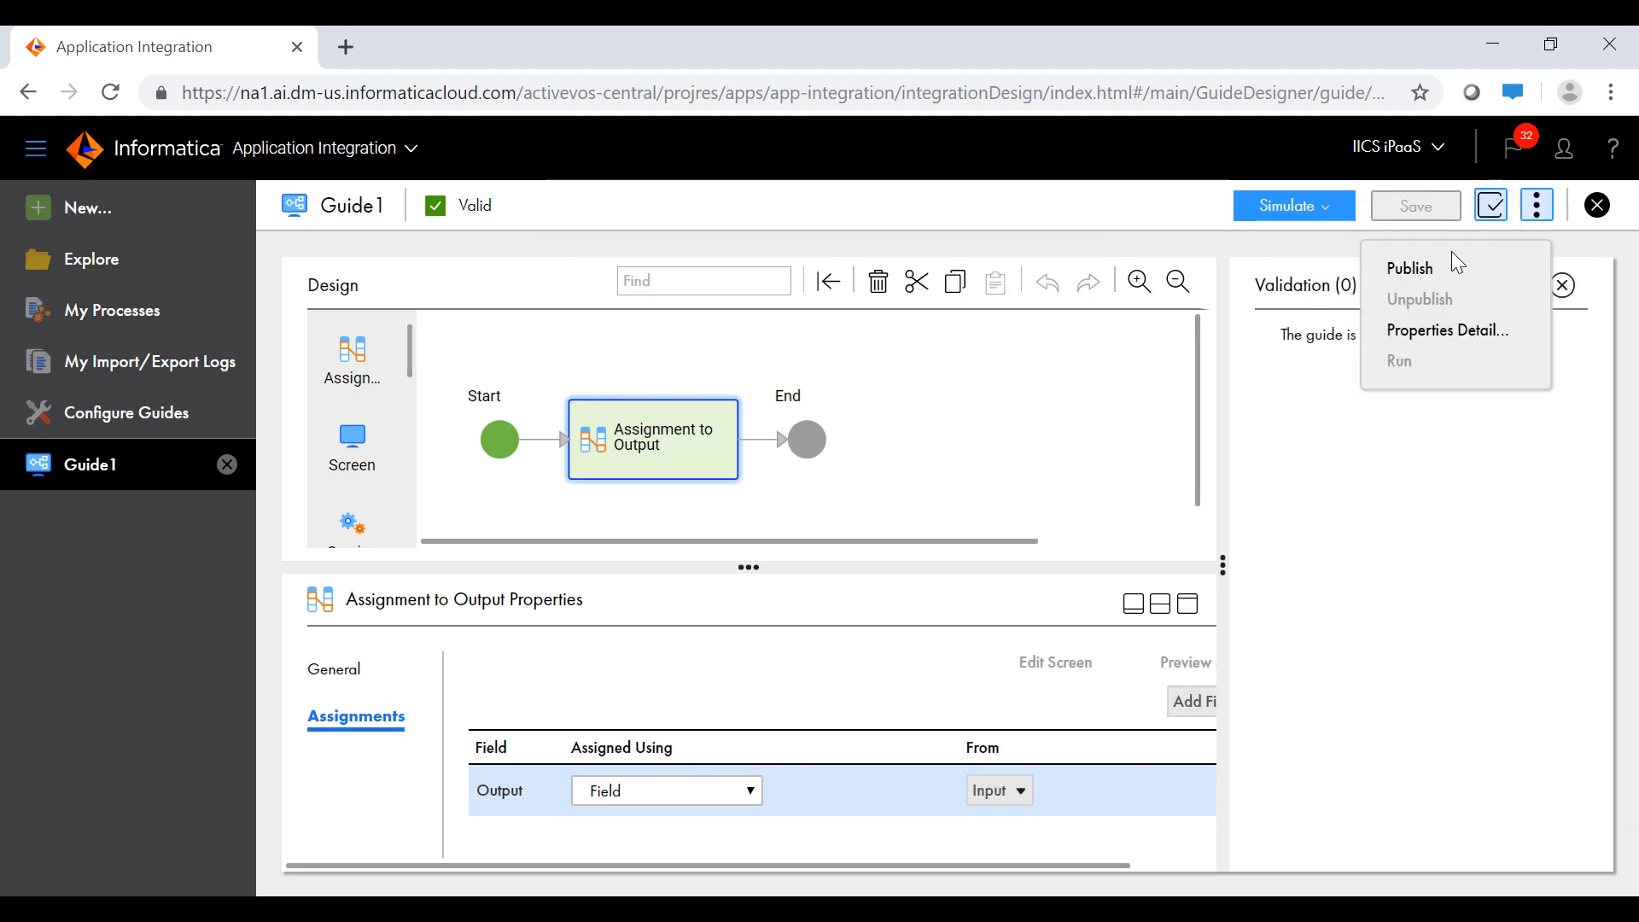
click(1437, 272)
- Review Guide1's Properties Detail and embed code, then return to the publishing menu
click(1535, 205)
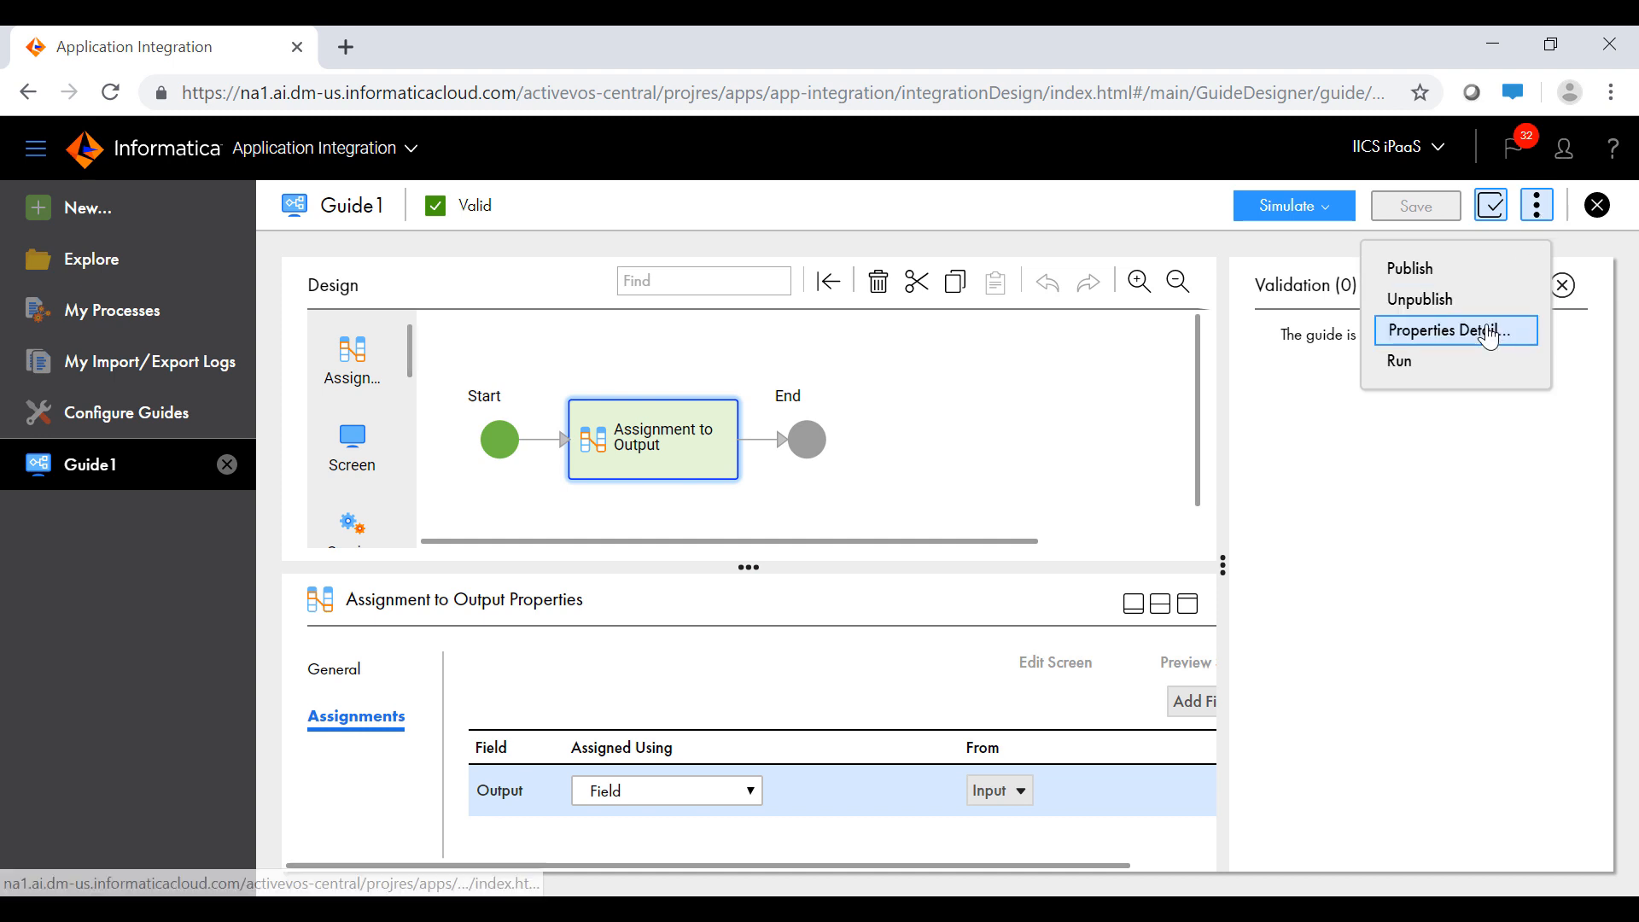
click(1489, 333)
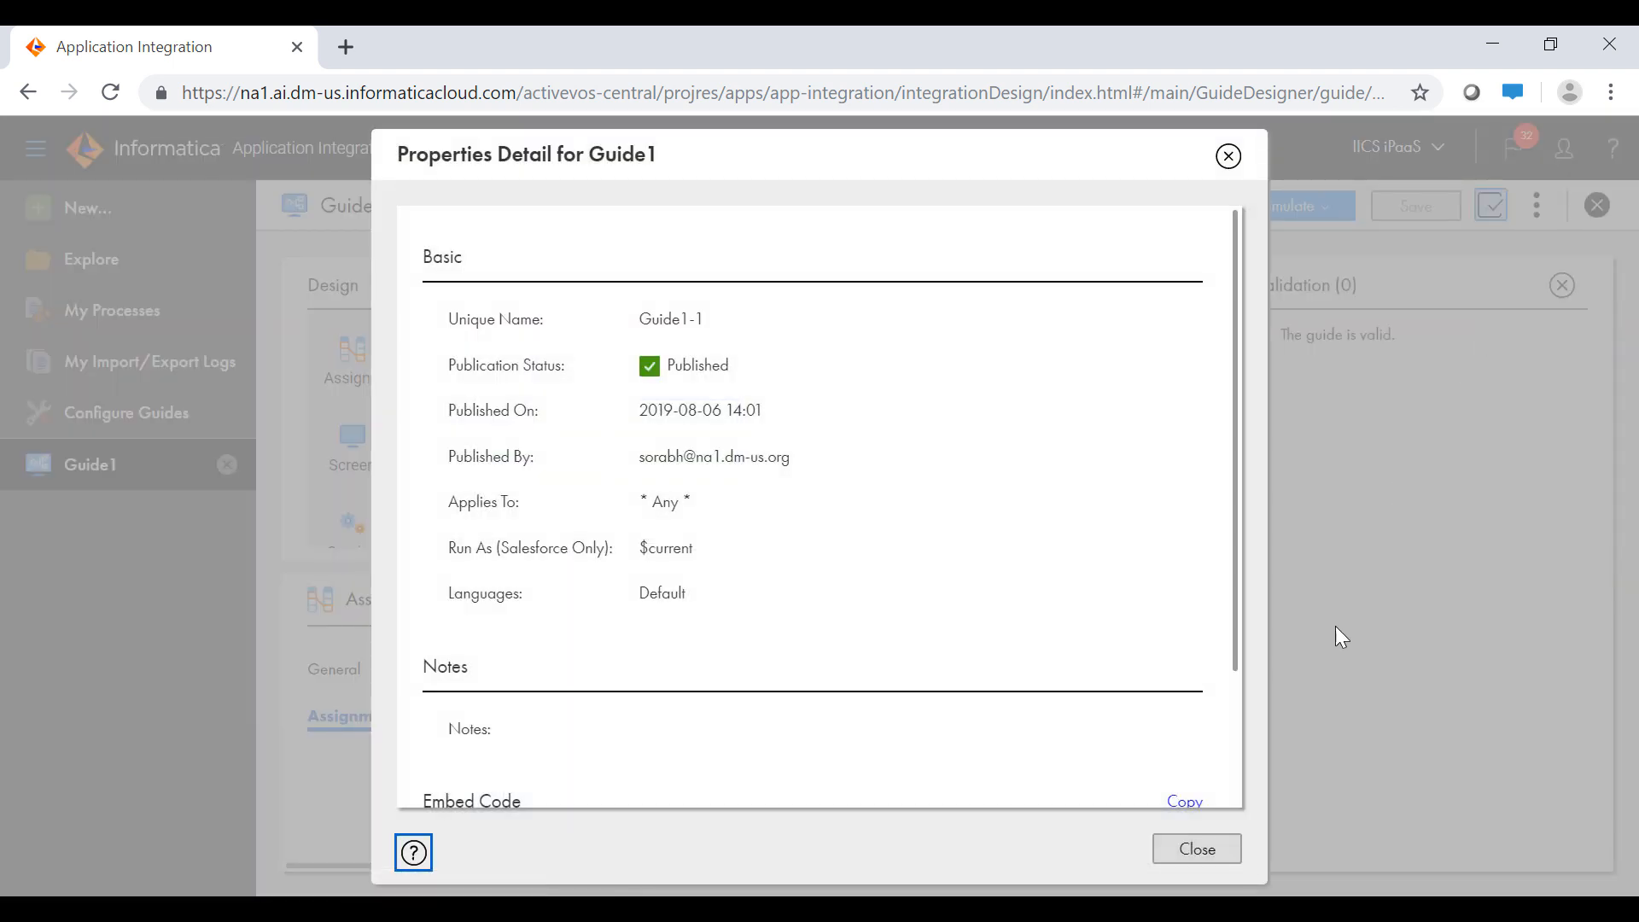
scroll(1228, 704, down, 3)
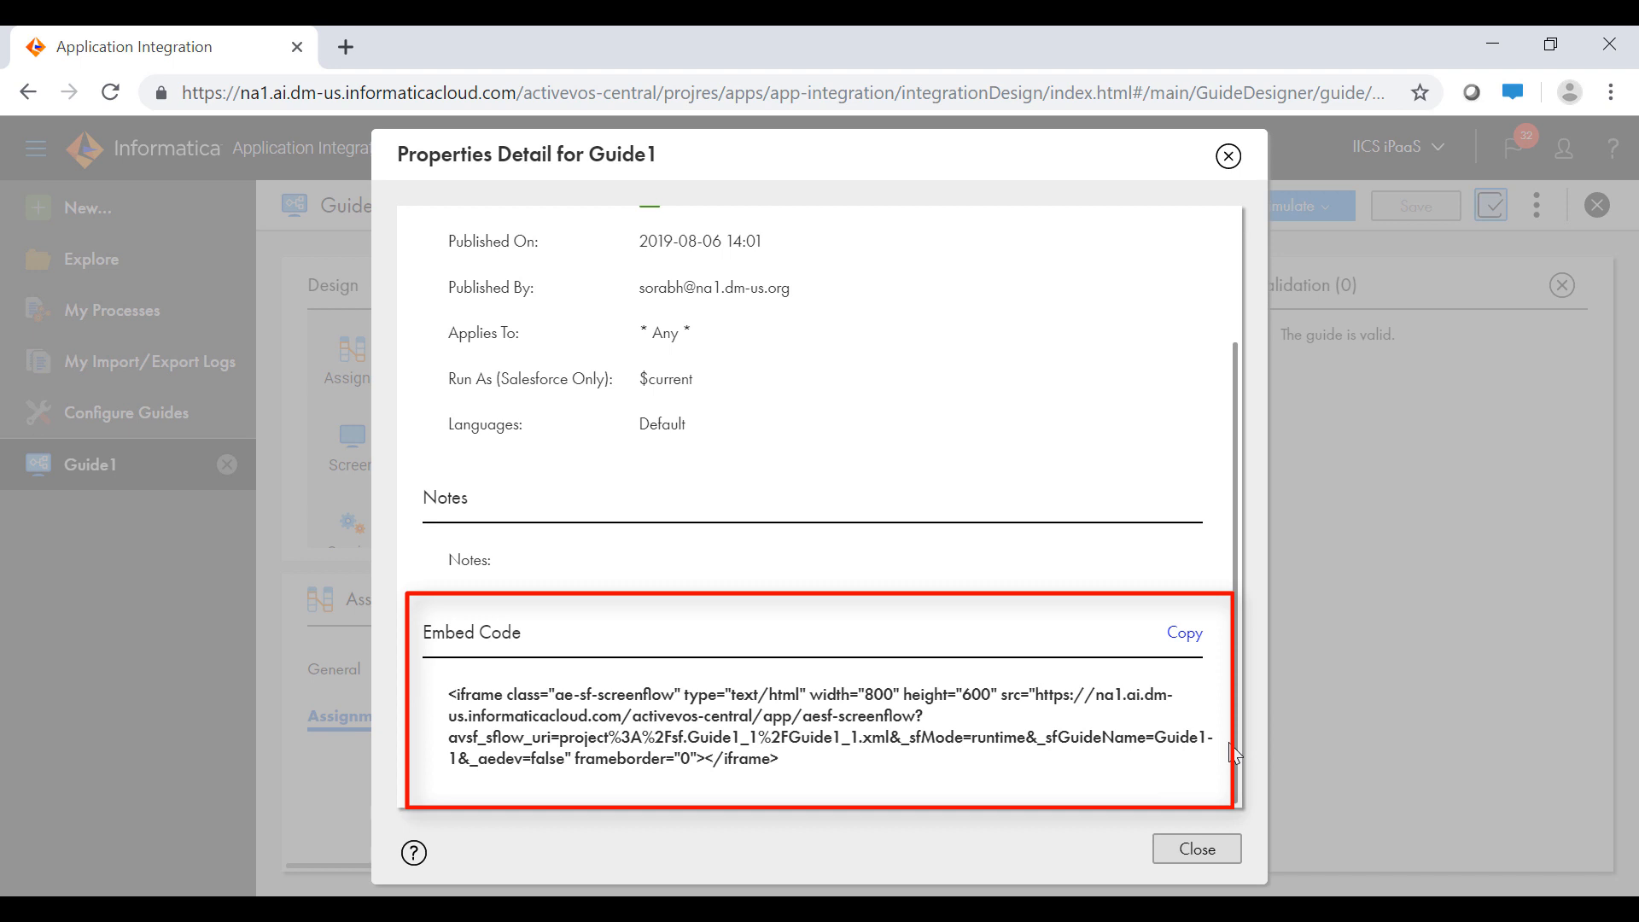
click(1197, 850)
click(1536, 205)
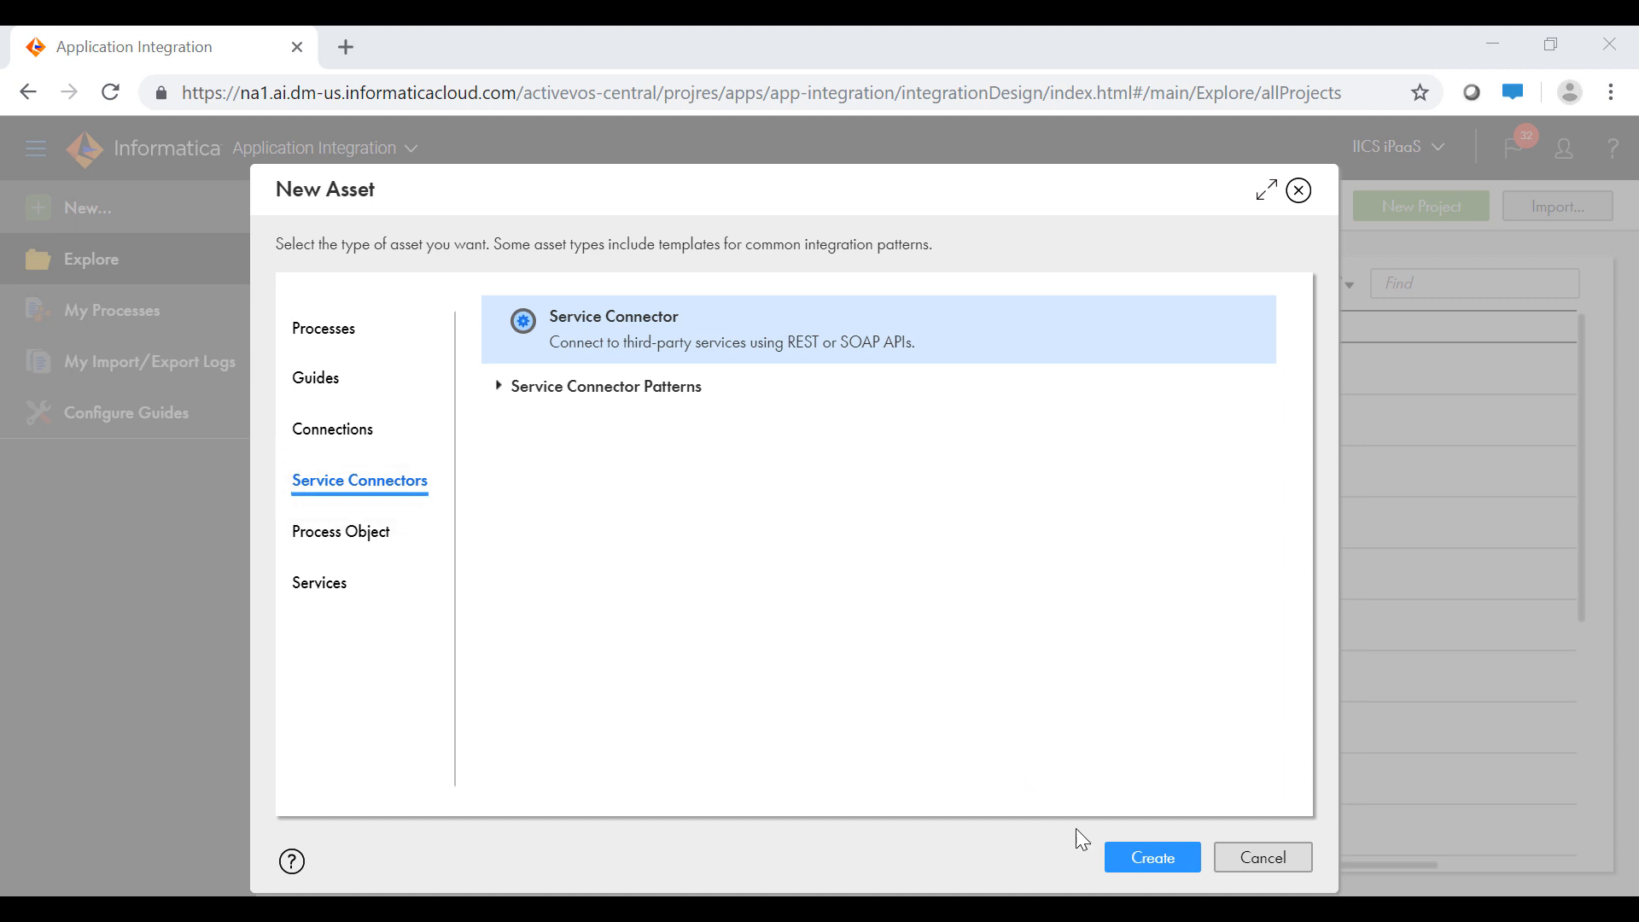
- Create the new service connector and view its Actions and connector pattern options
click(1152, 858)
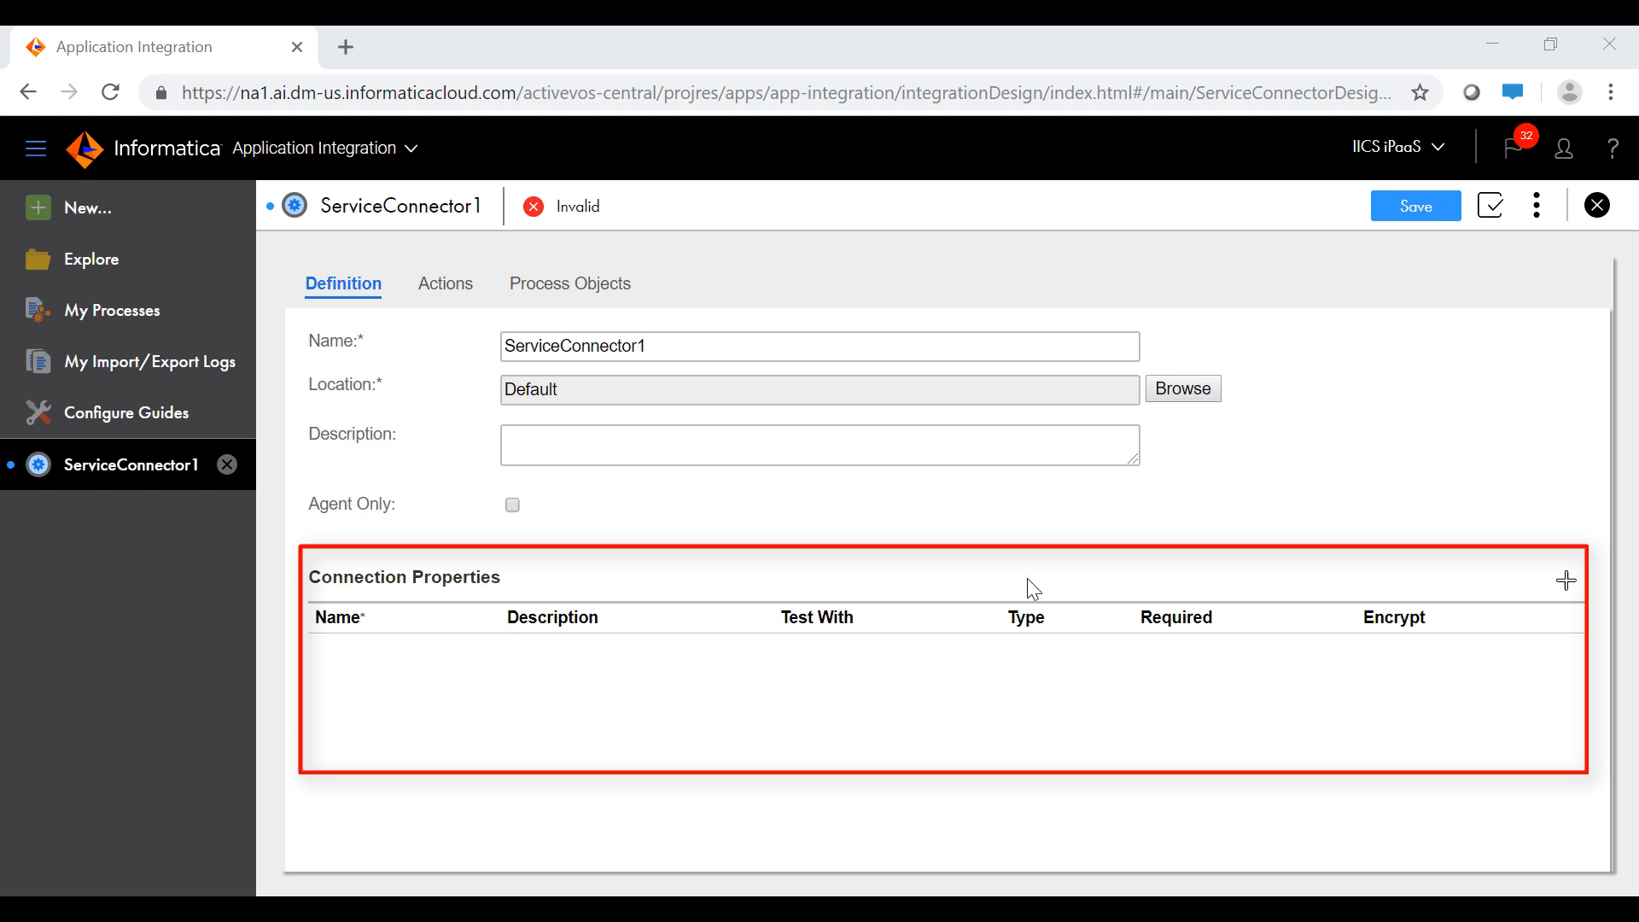
click(444, 283)
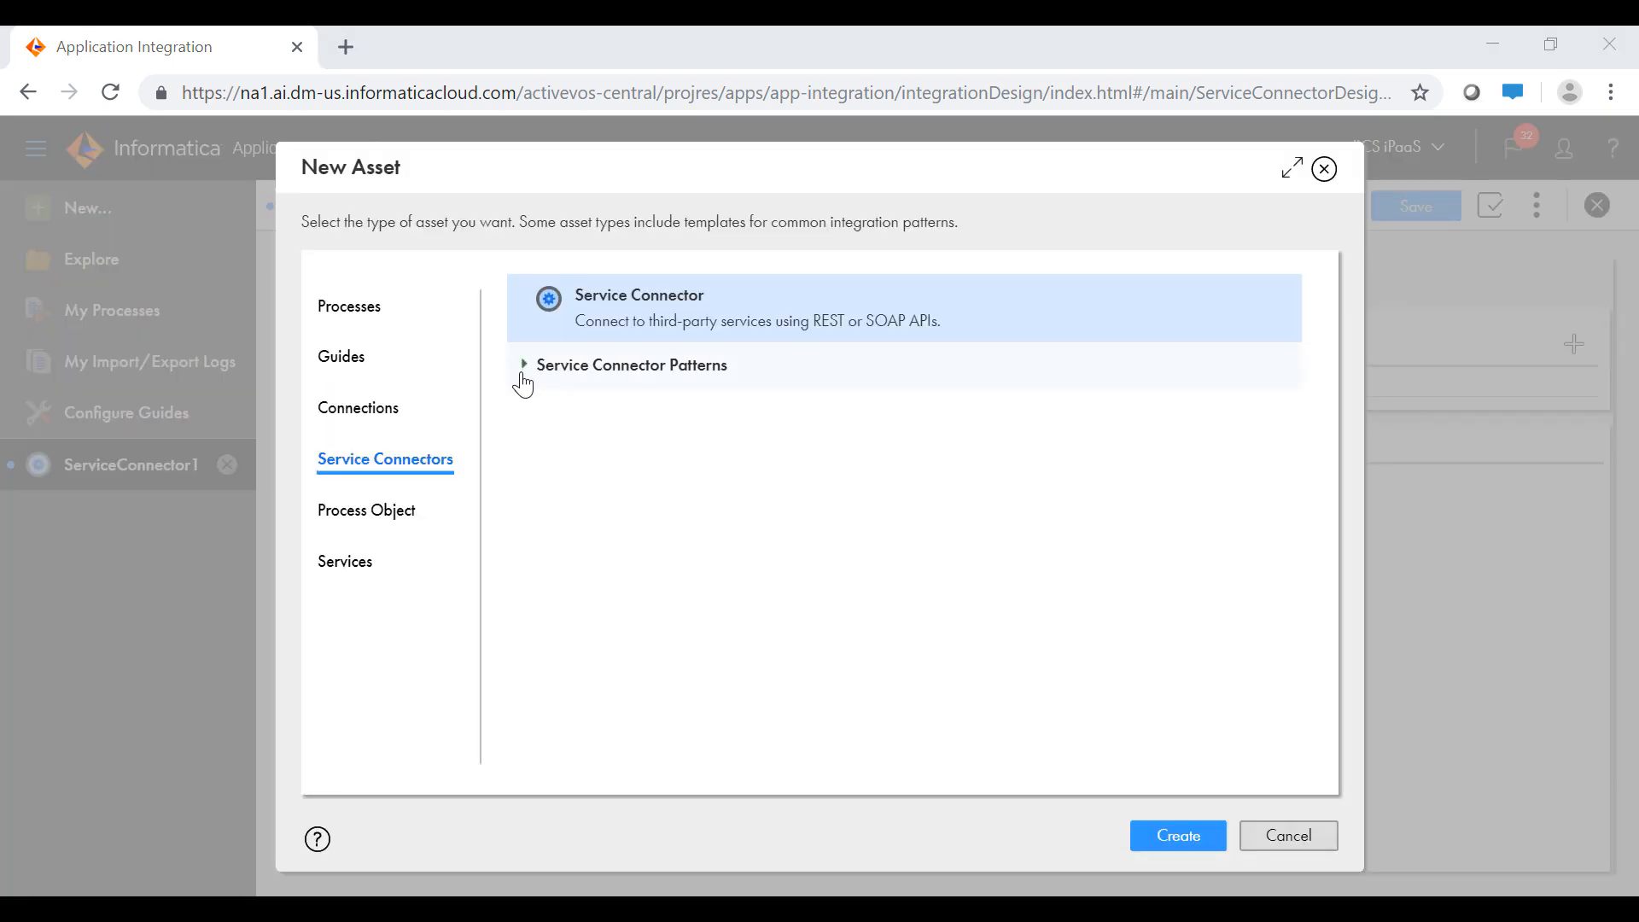
click(523, 366)
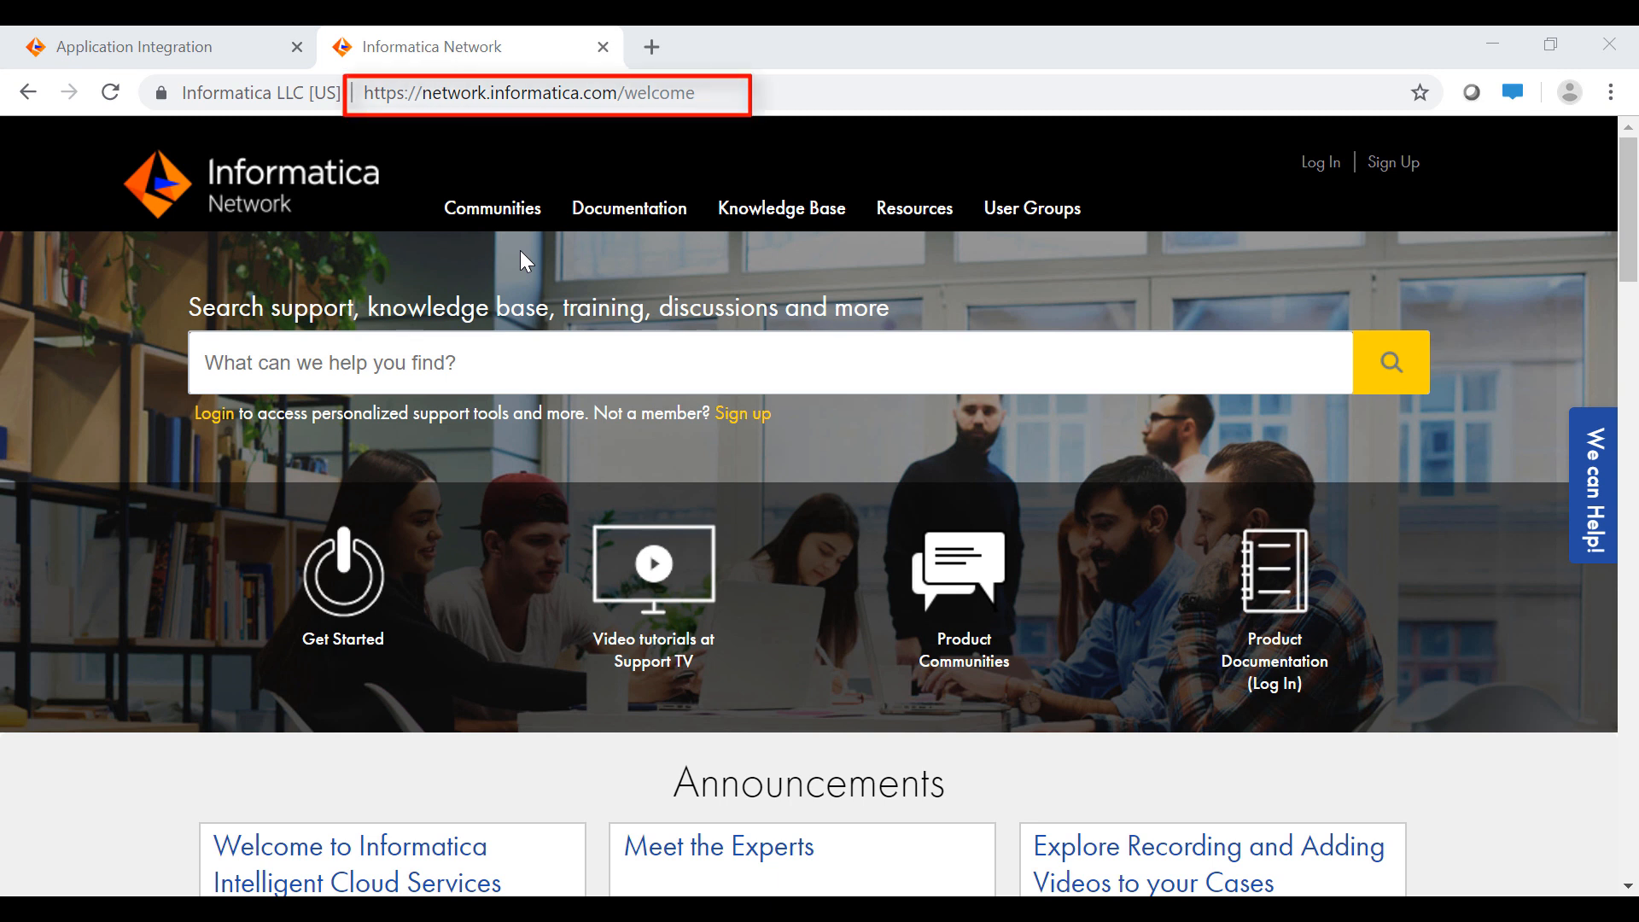
mouse_move(493, 209)
mouse_move(521, 306)
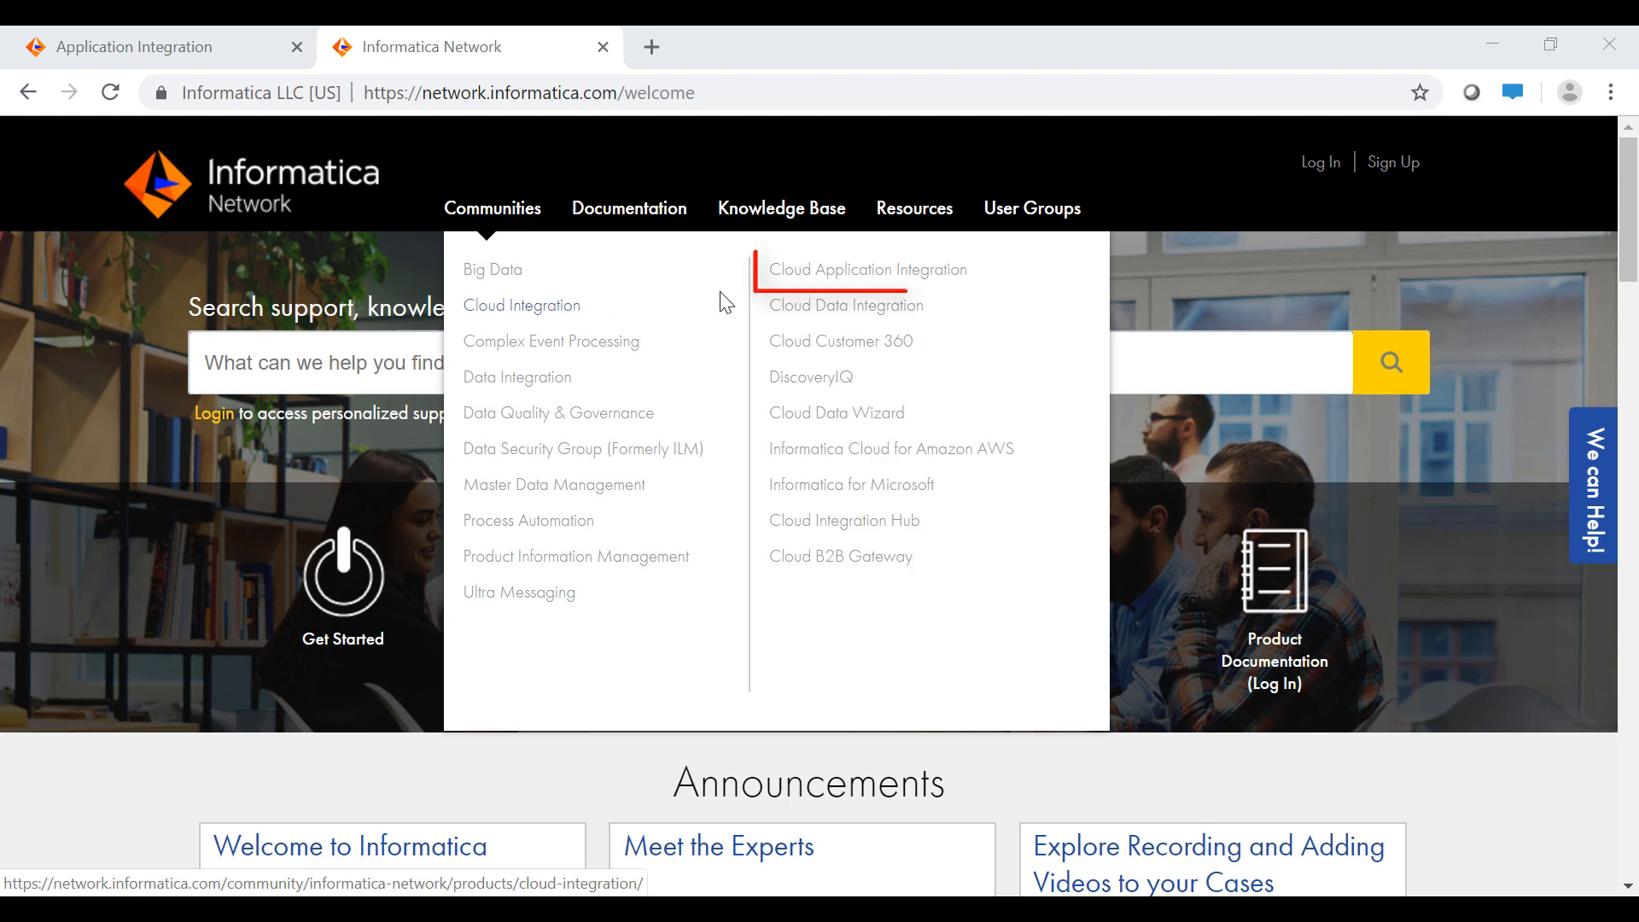
- Navigate Cloud Application Integration > How To - Service Connectors > Registry of Service Connectors post
click(795, 272)
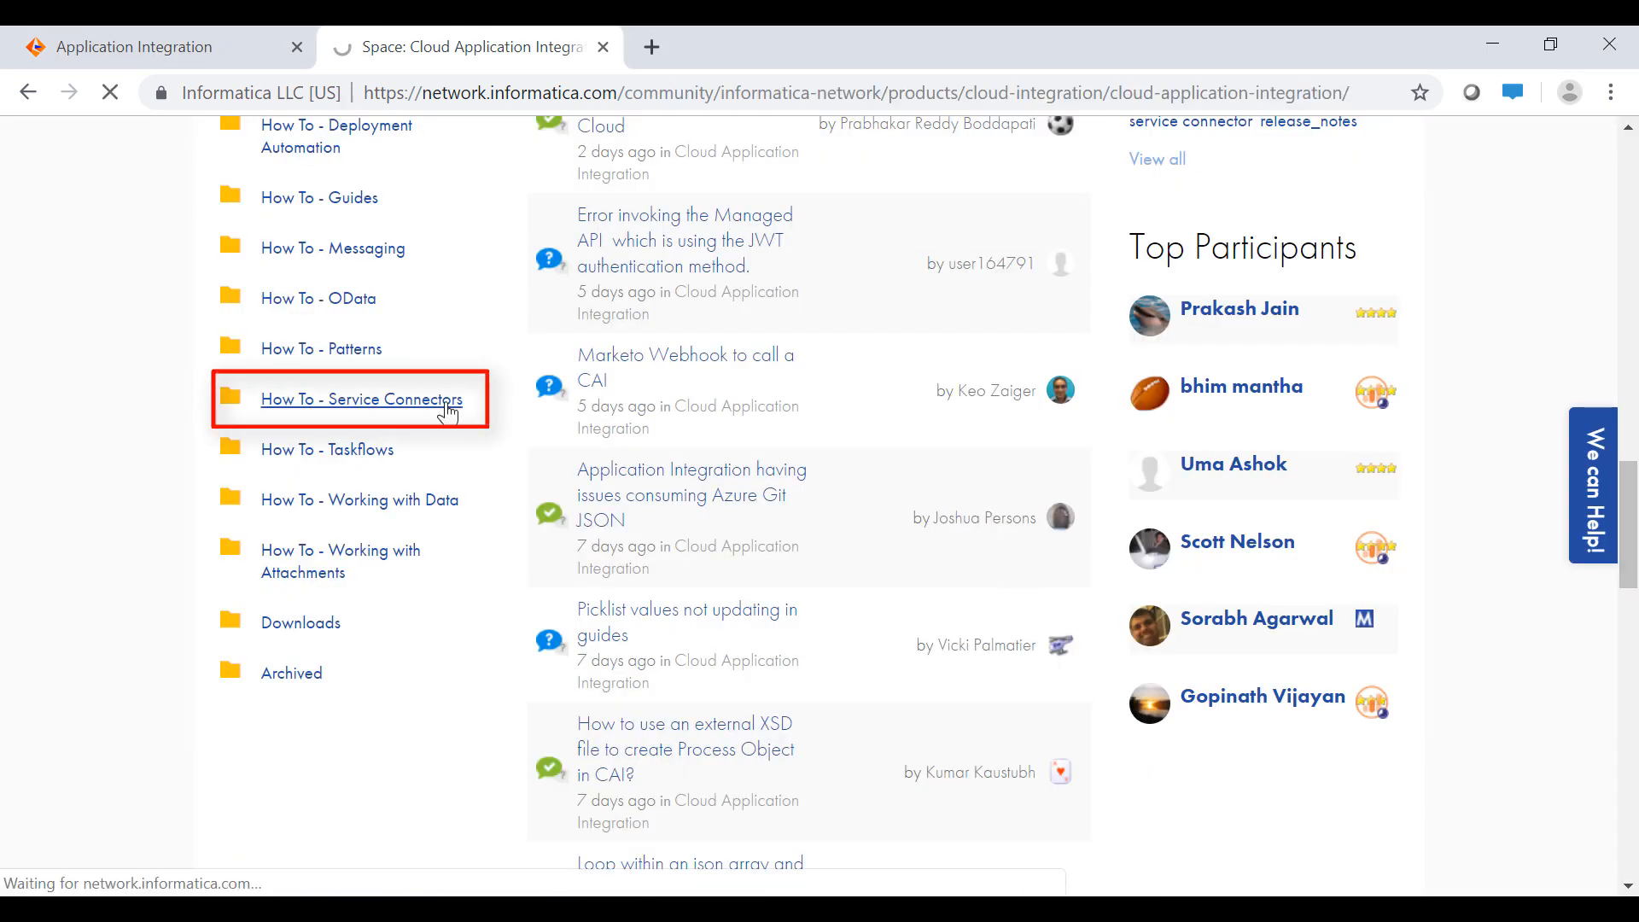
click(384, 399)
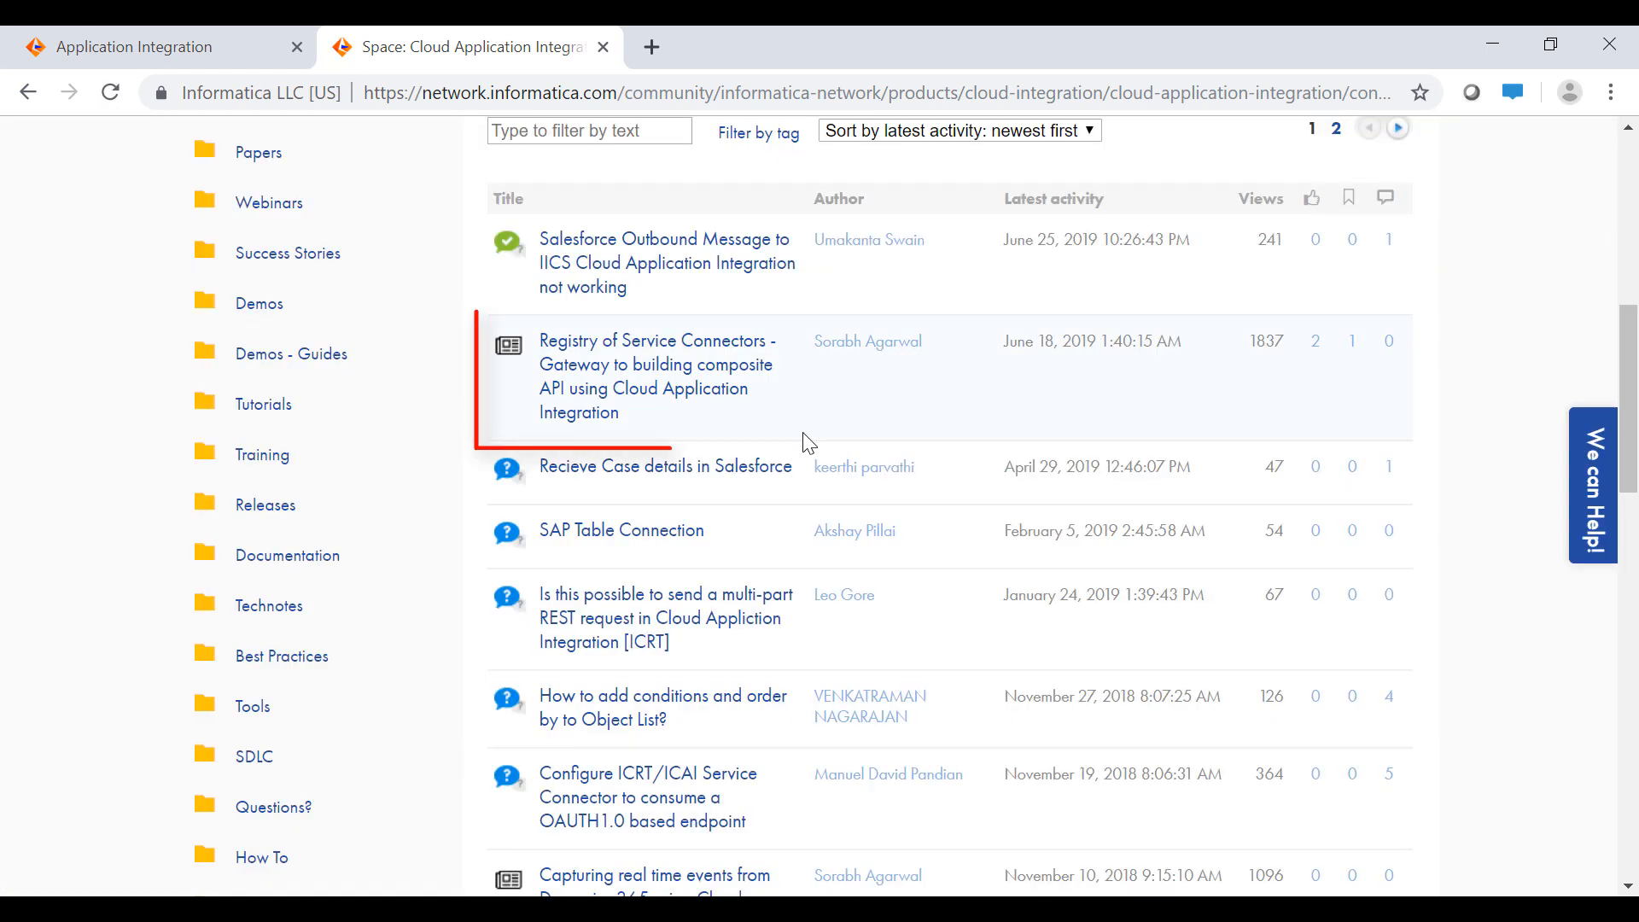
click(657, 374)
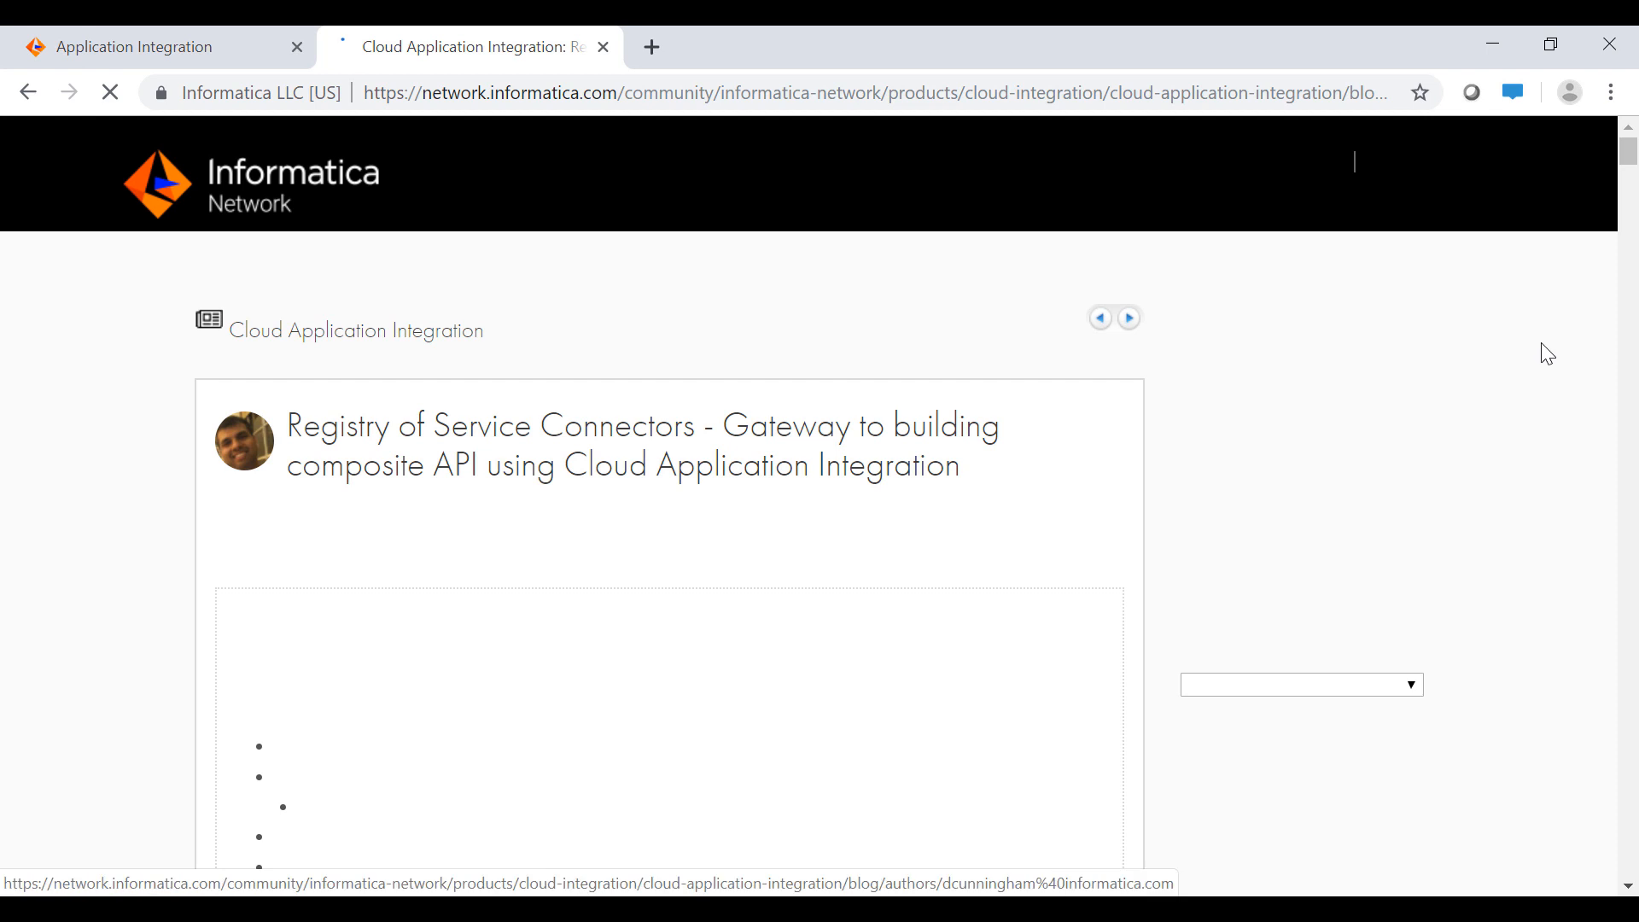
drag(1630, 151, 1632, 228)
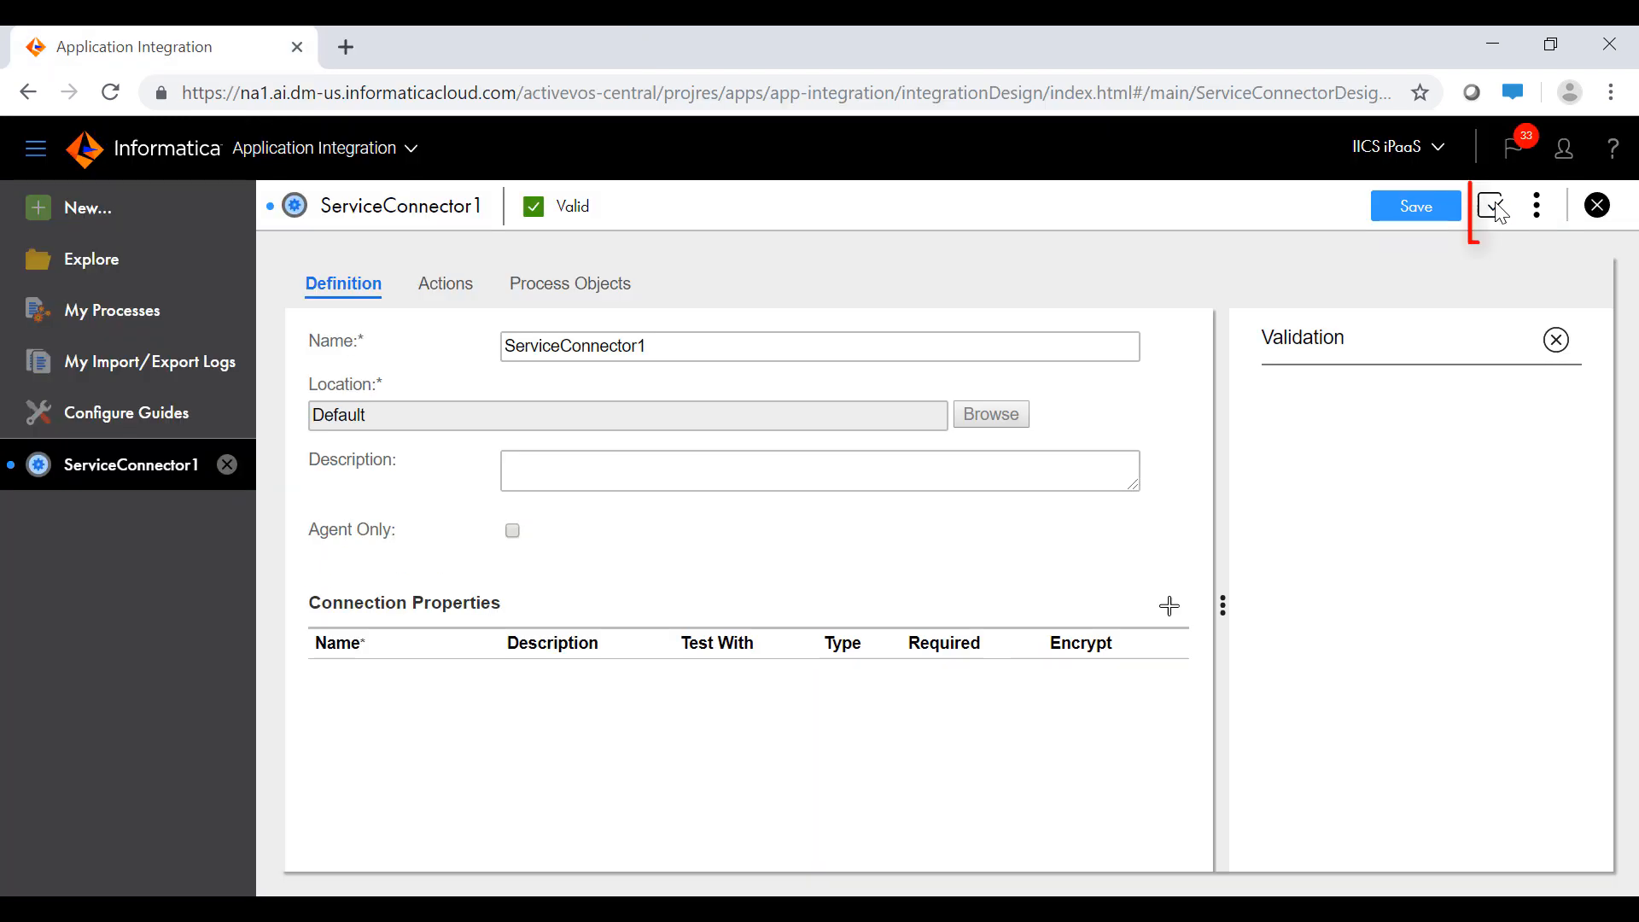
- Save ServiceConnector1 and publish it from the three-dot menu, dismissing the confirmation
click(1415, 207)
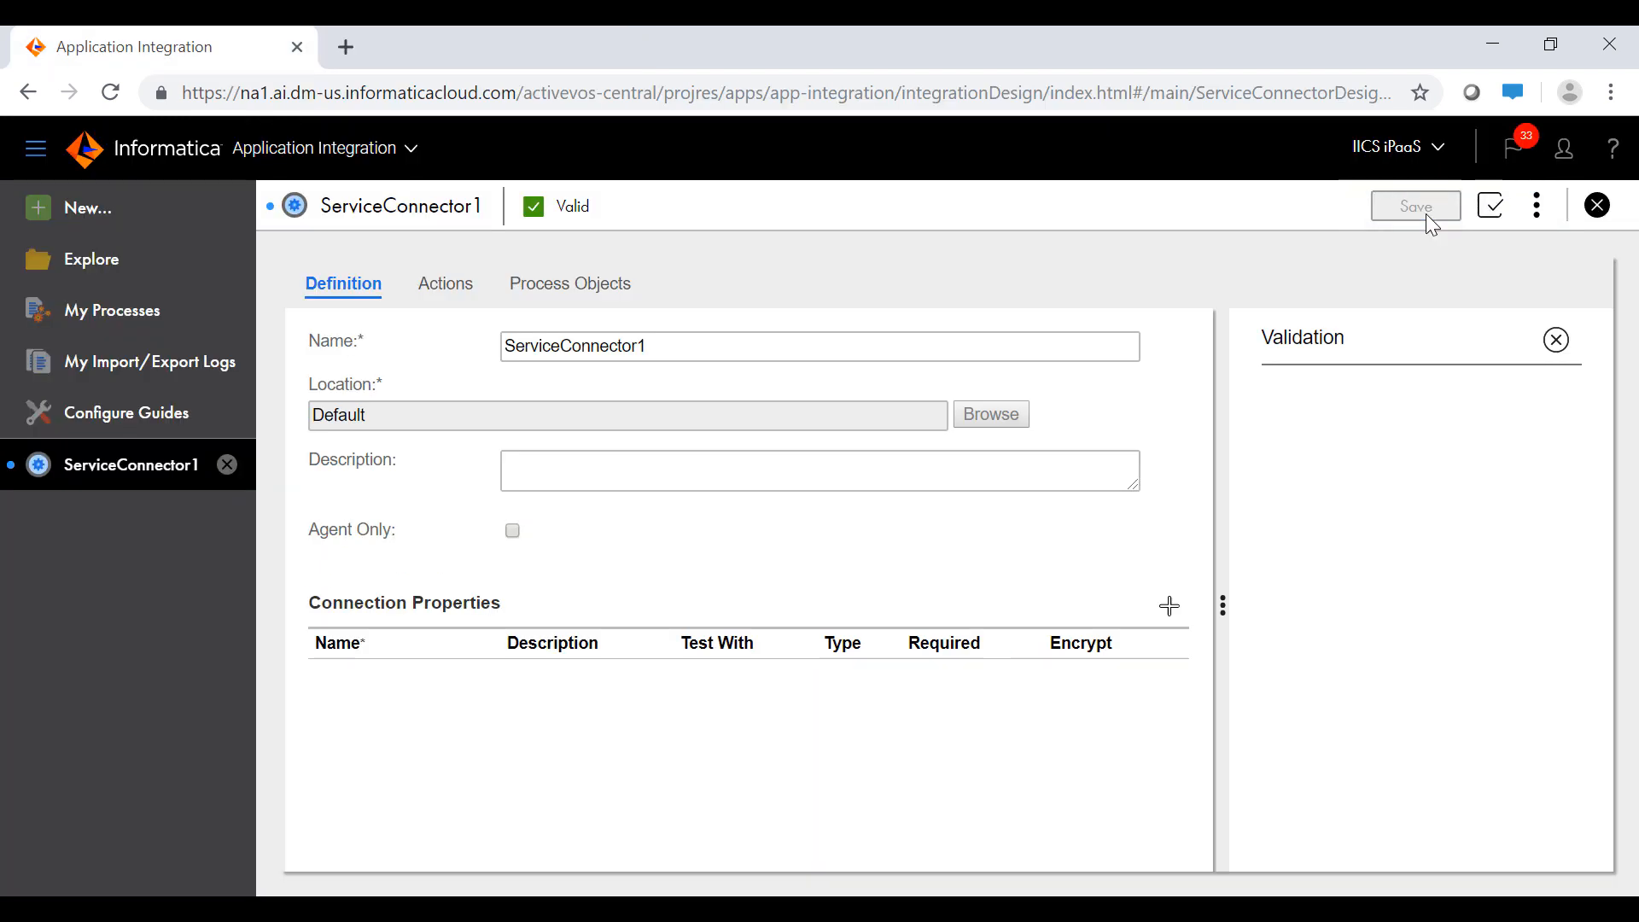
click(1052, 207)
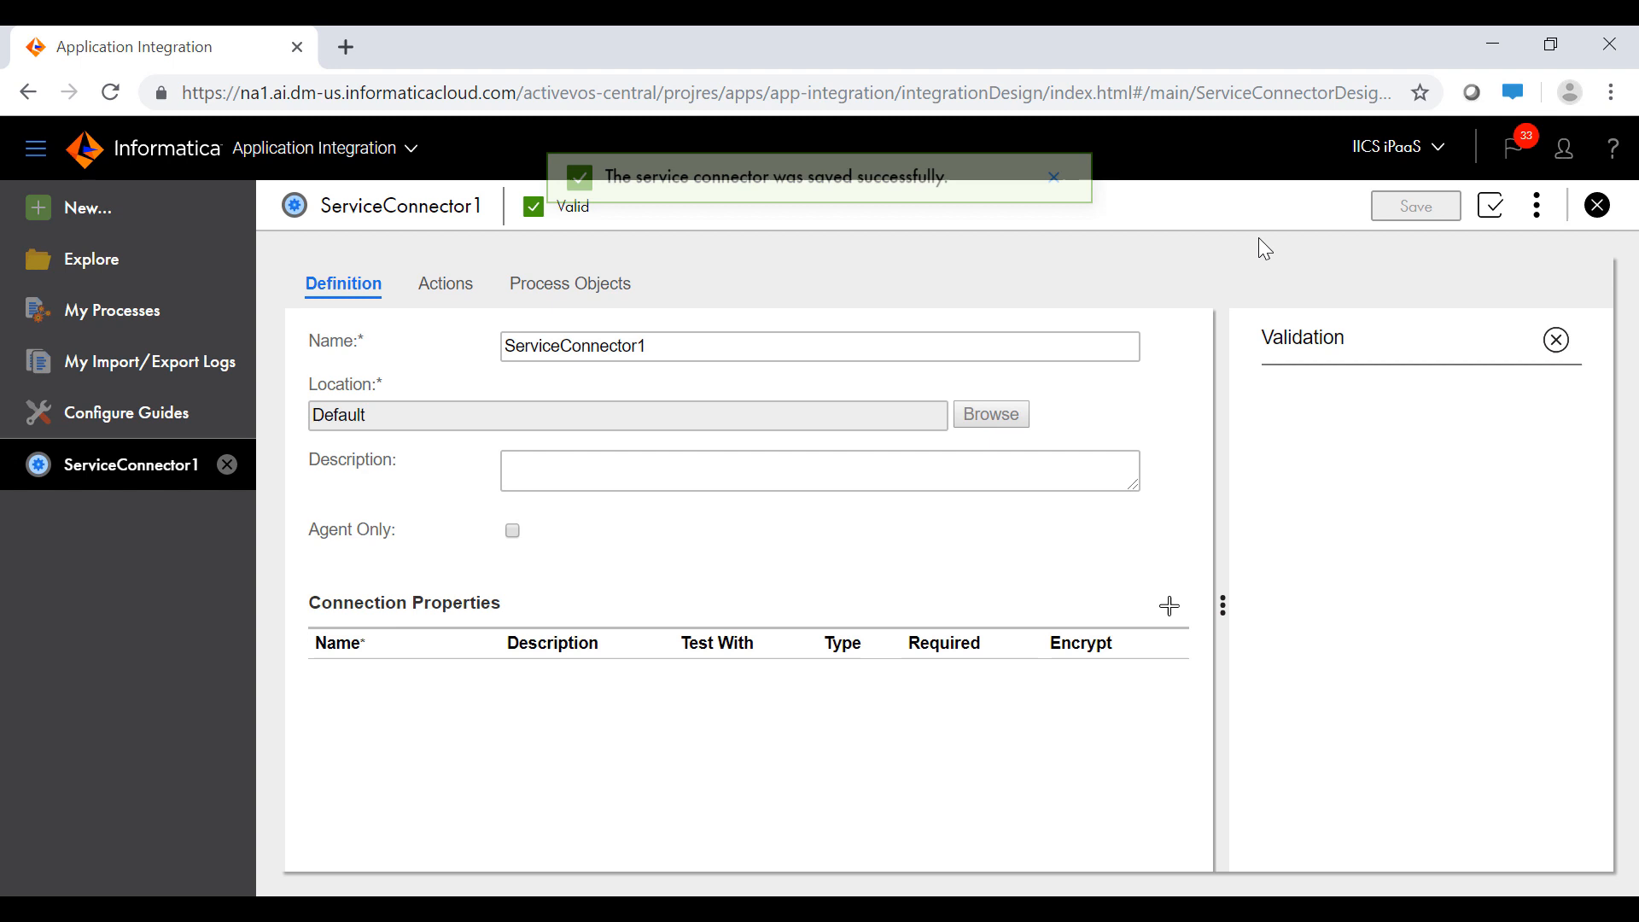
click(1535, 206)
click(1410, 268)
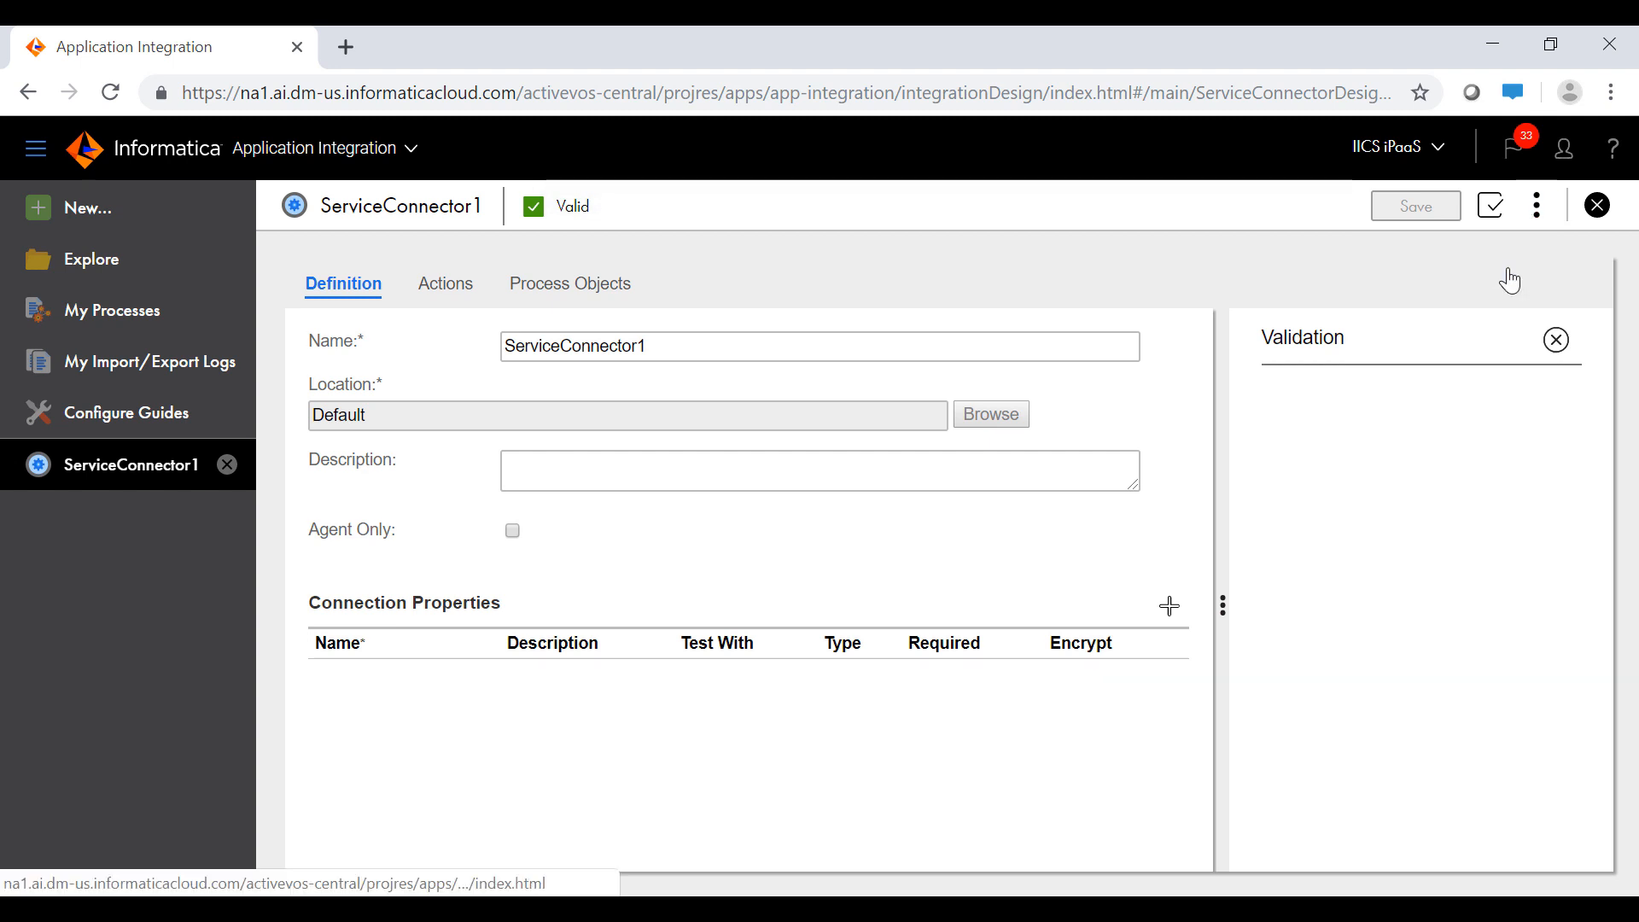
click(1052, 207)
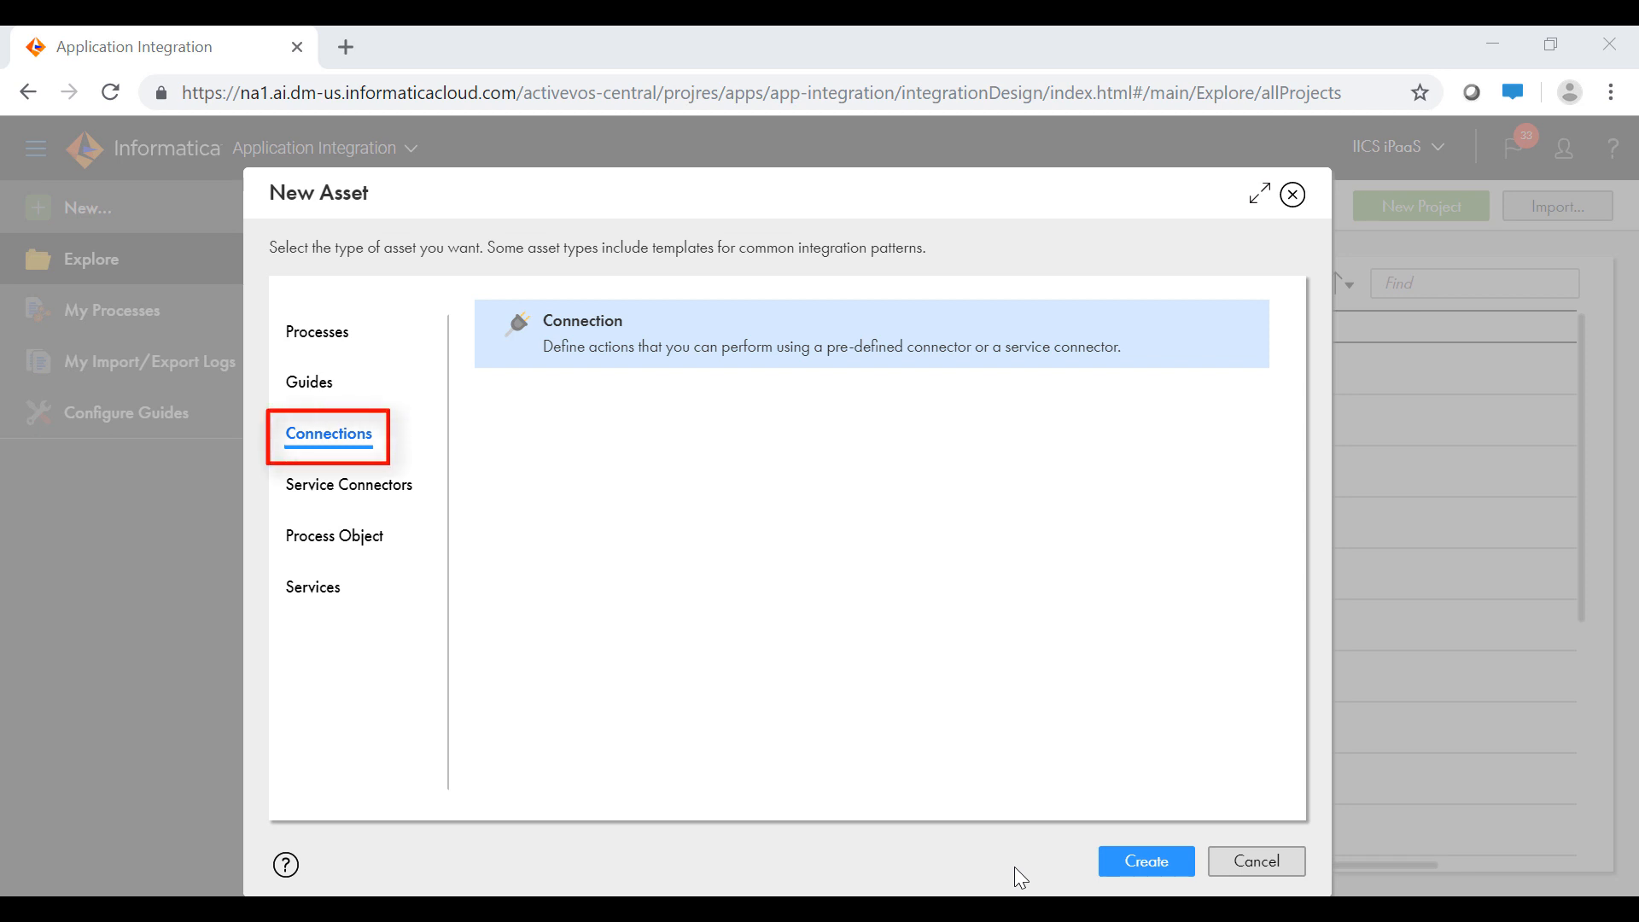
- Create the connection with Type Kafka and bring up its publishing options
click(1146, 862)
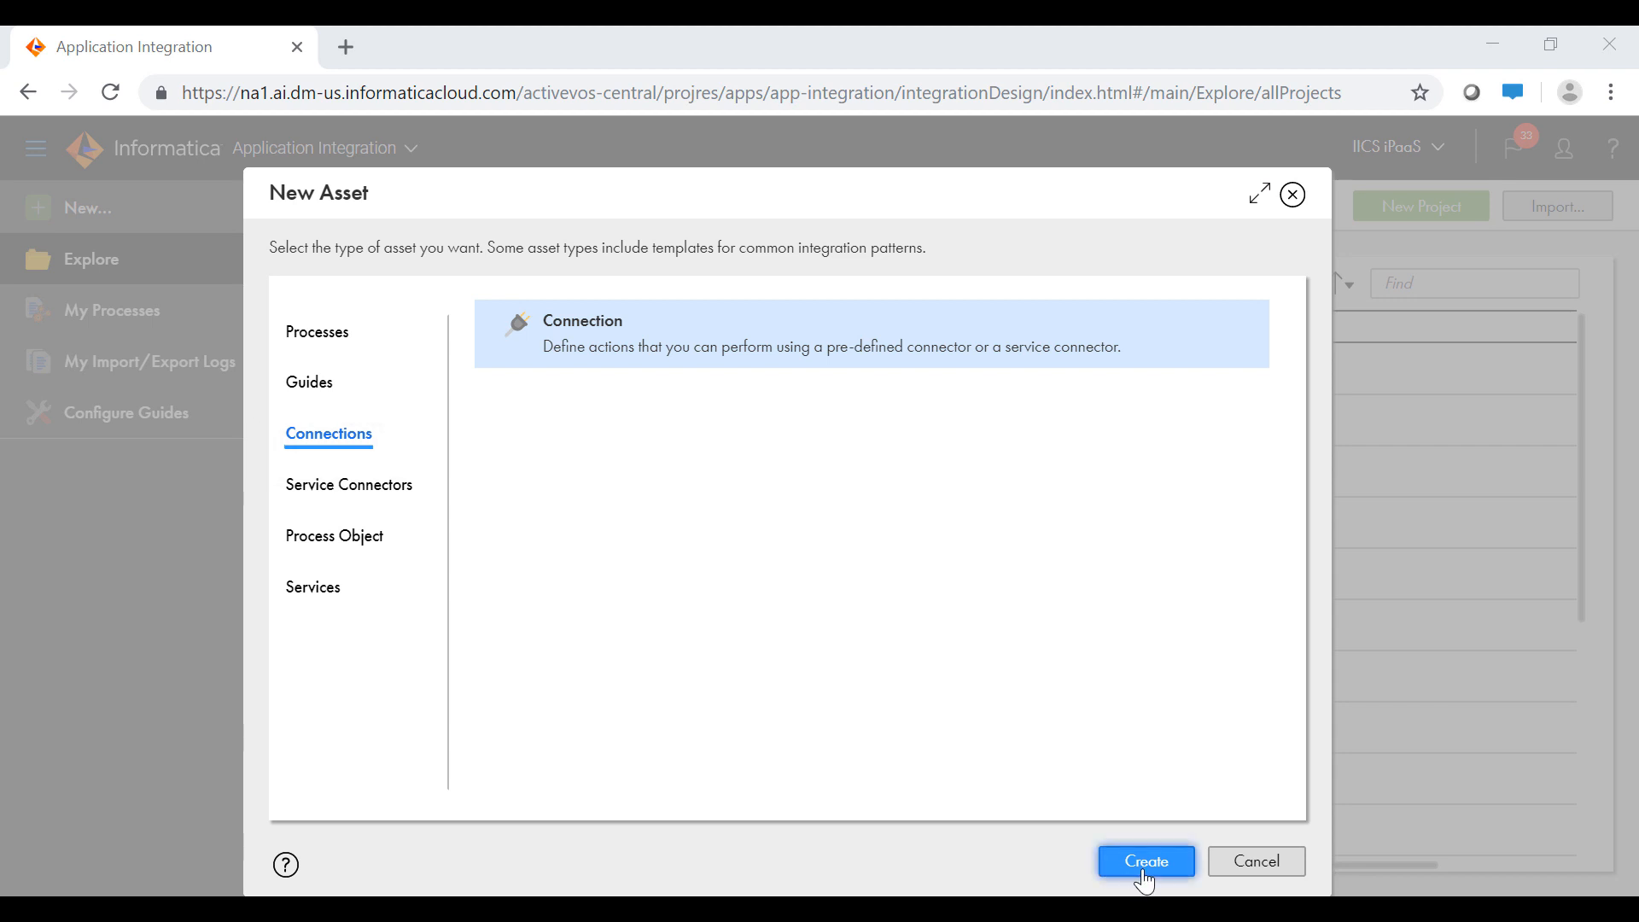
click(1119, 599)
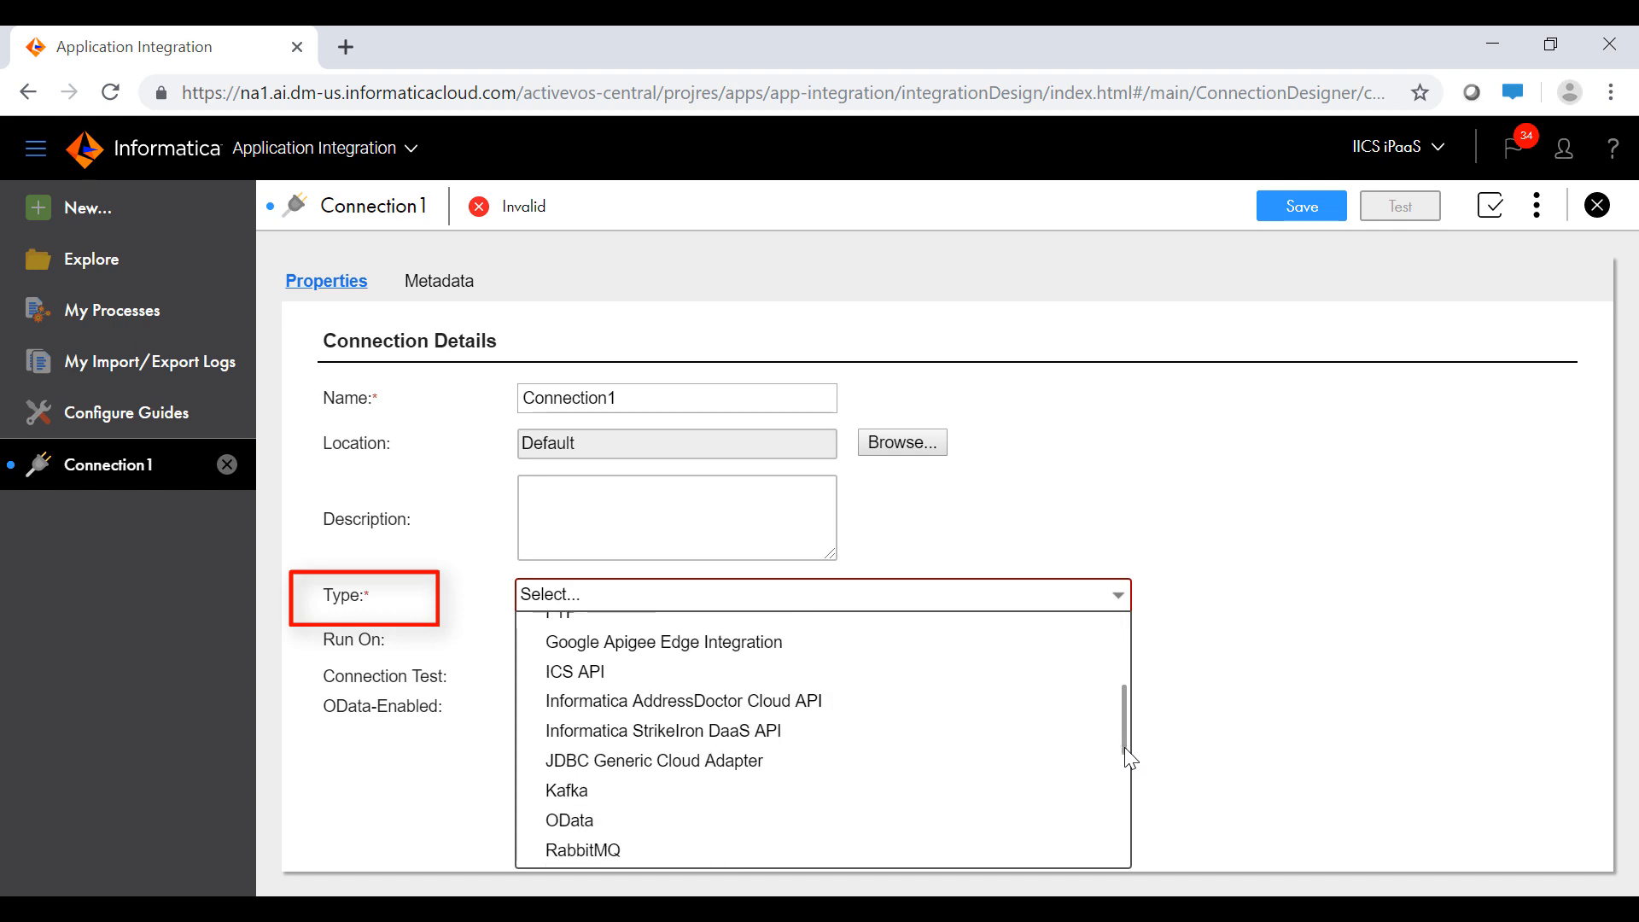
click(566, 791)
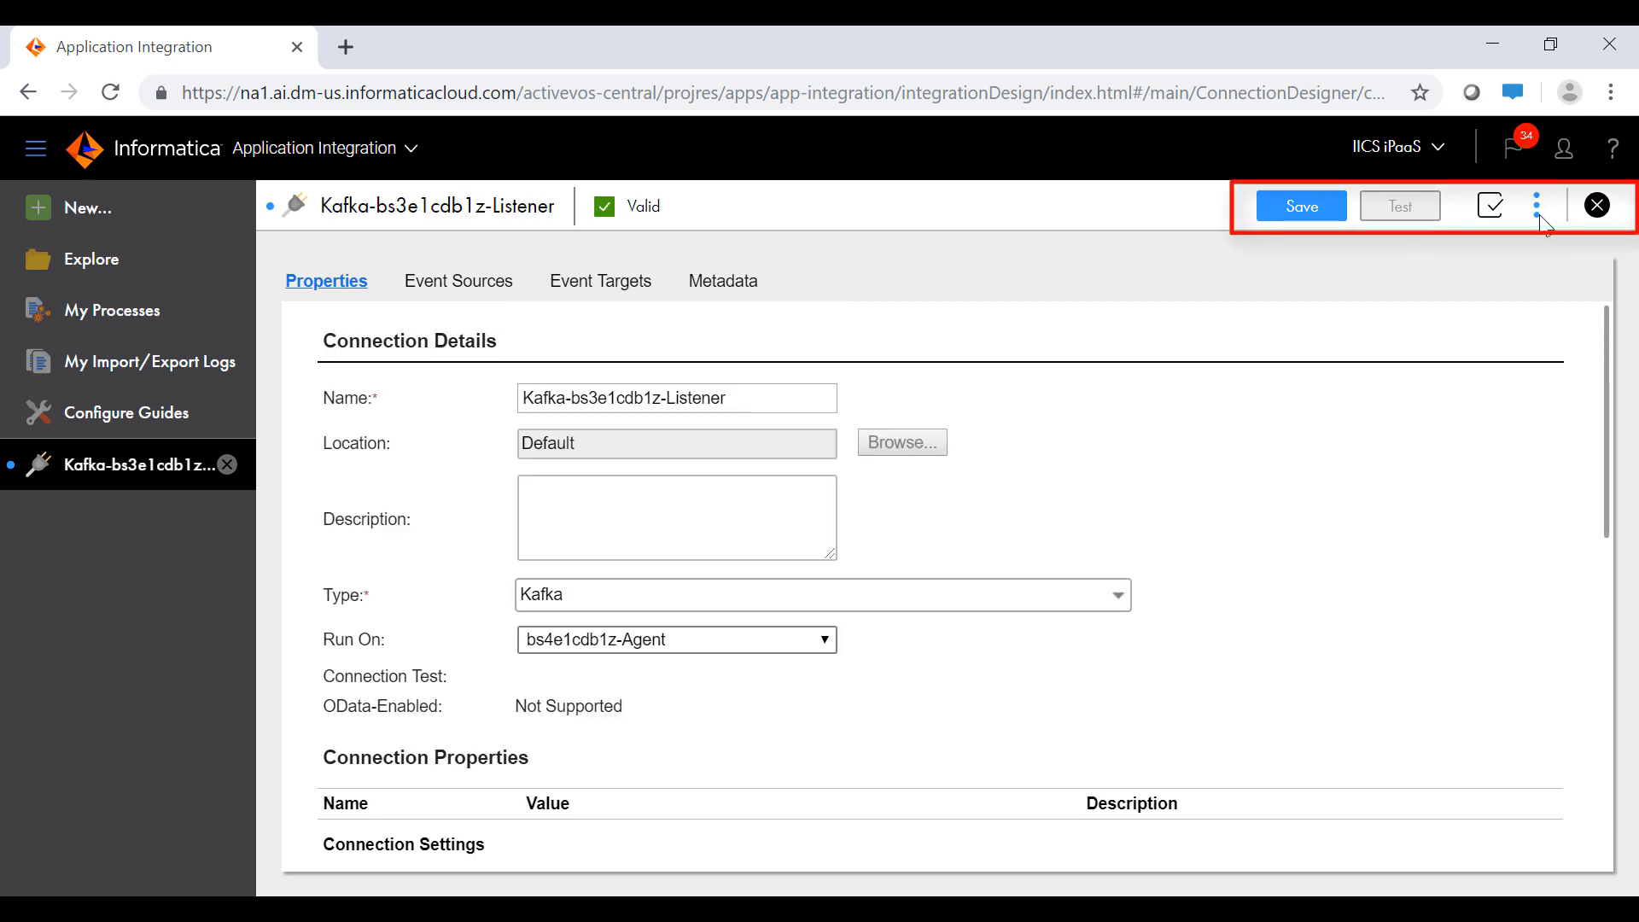
click(1537, 208)
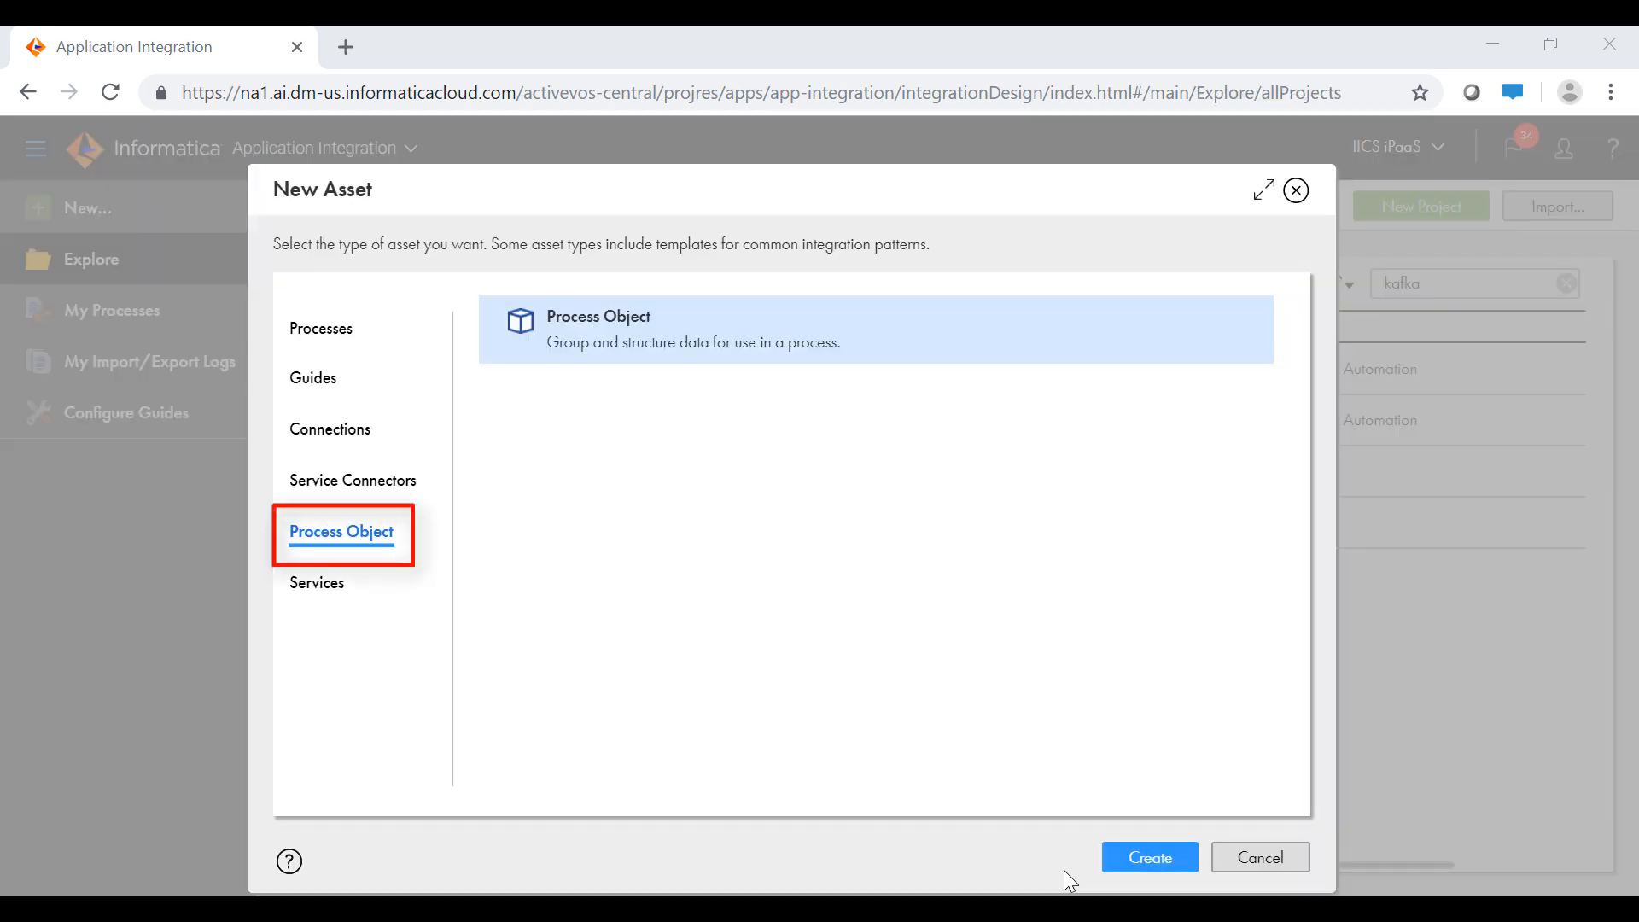
- Create the process object and add text fields name and address
click(1151, 857)
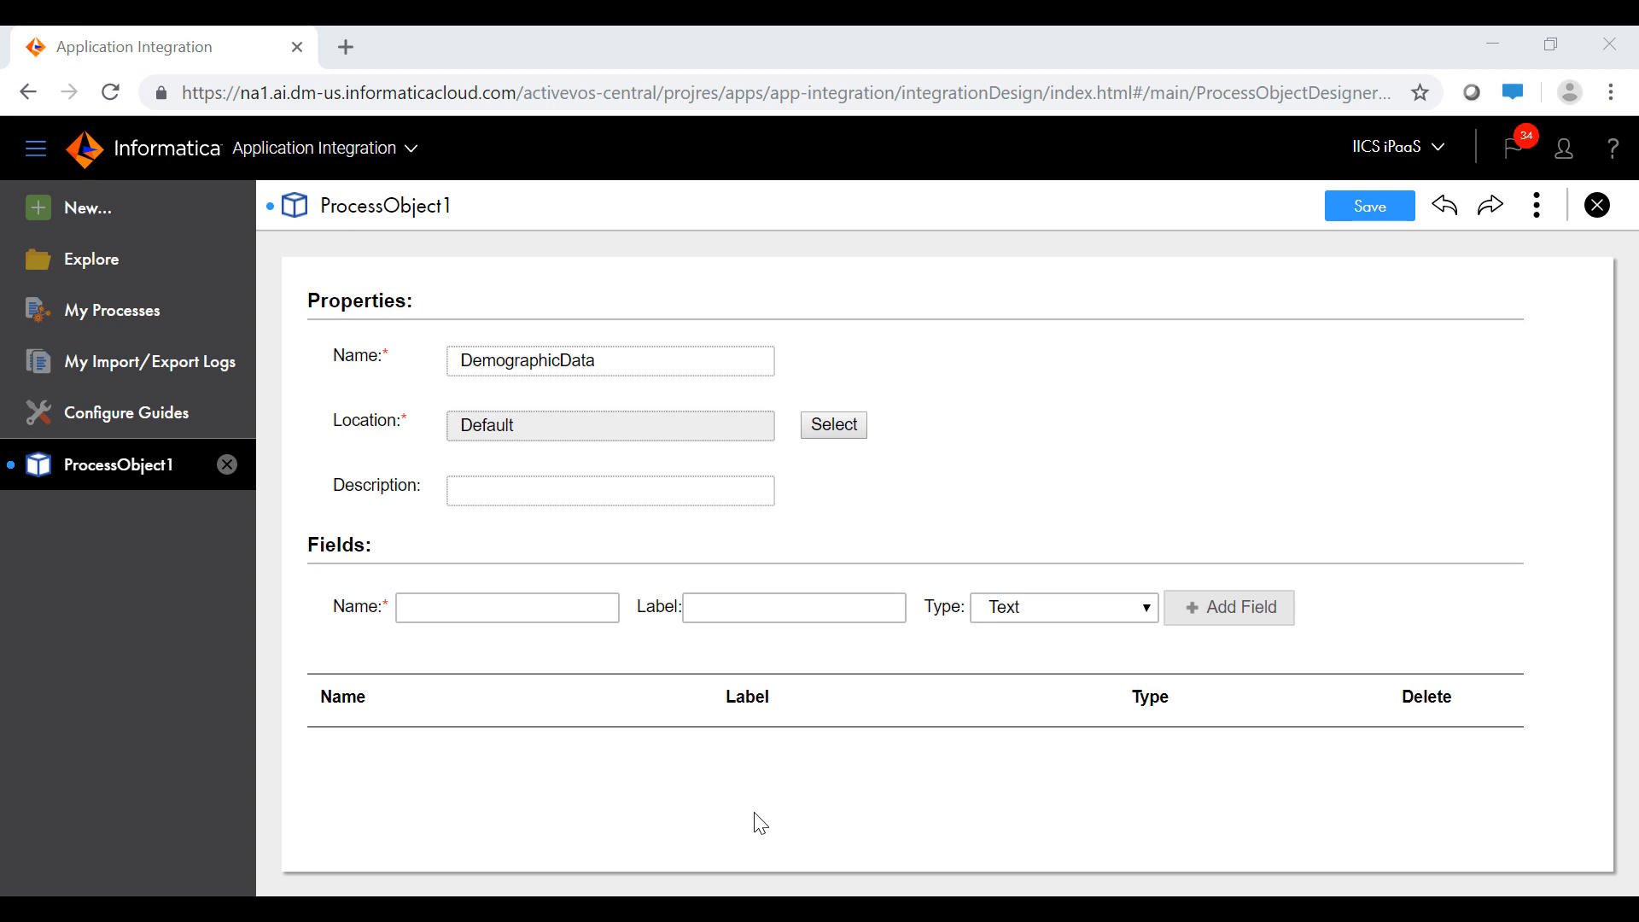
click(589, 606)
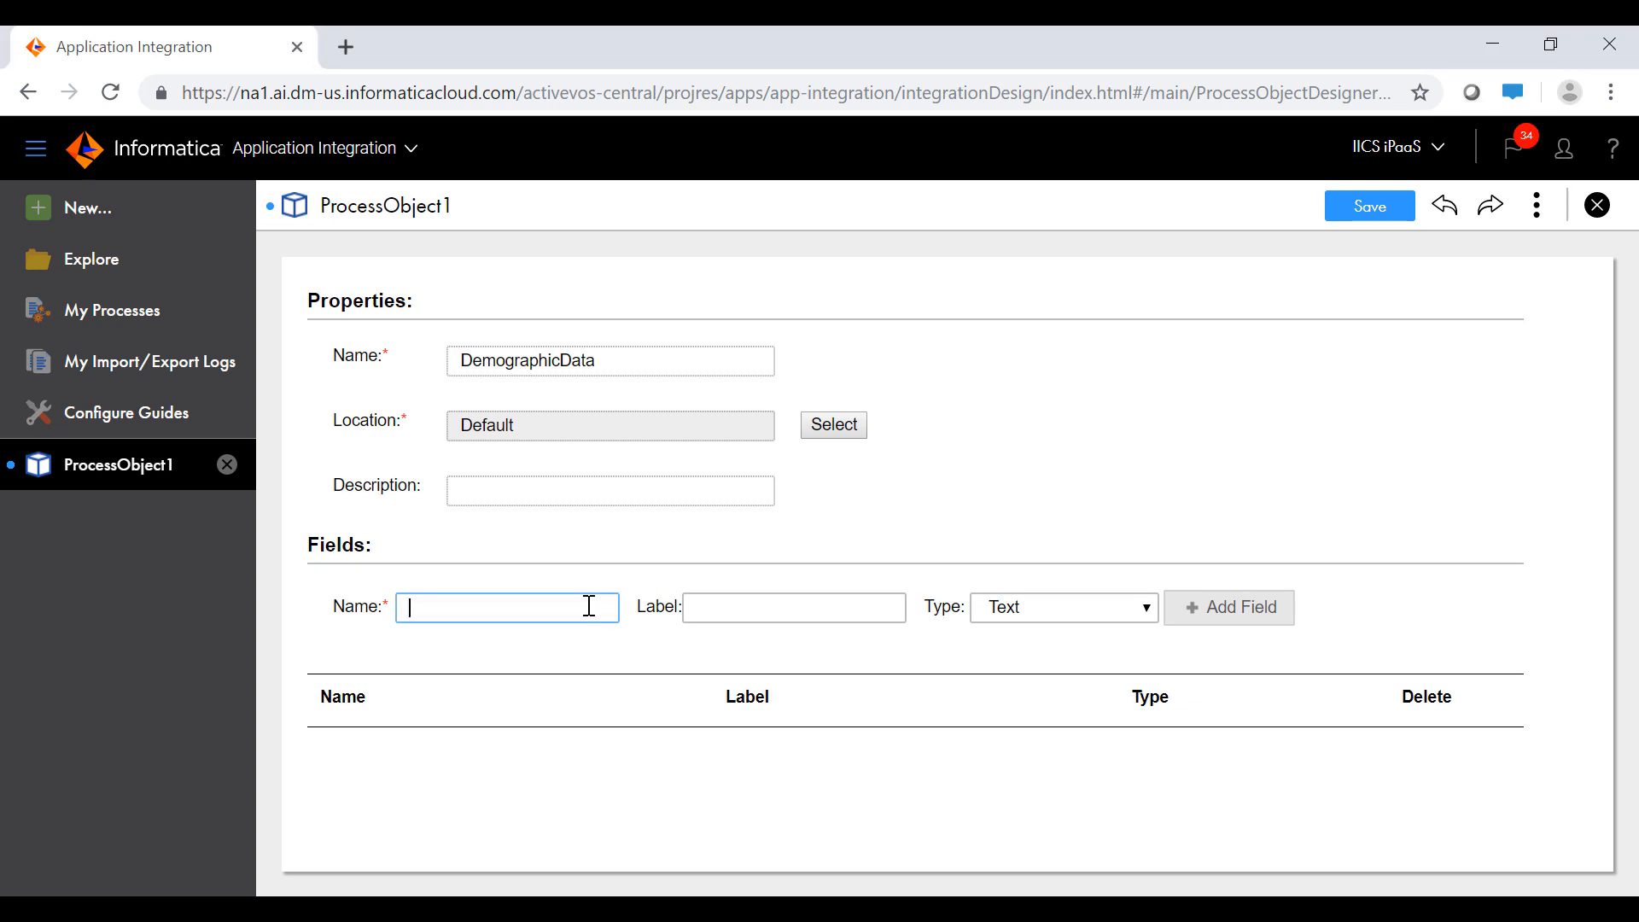
text(name)
click(1229, 607)
click(536, 610)
text(a)
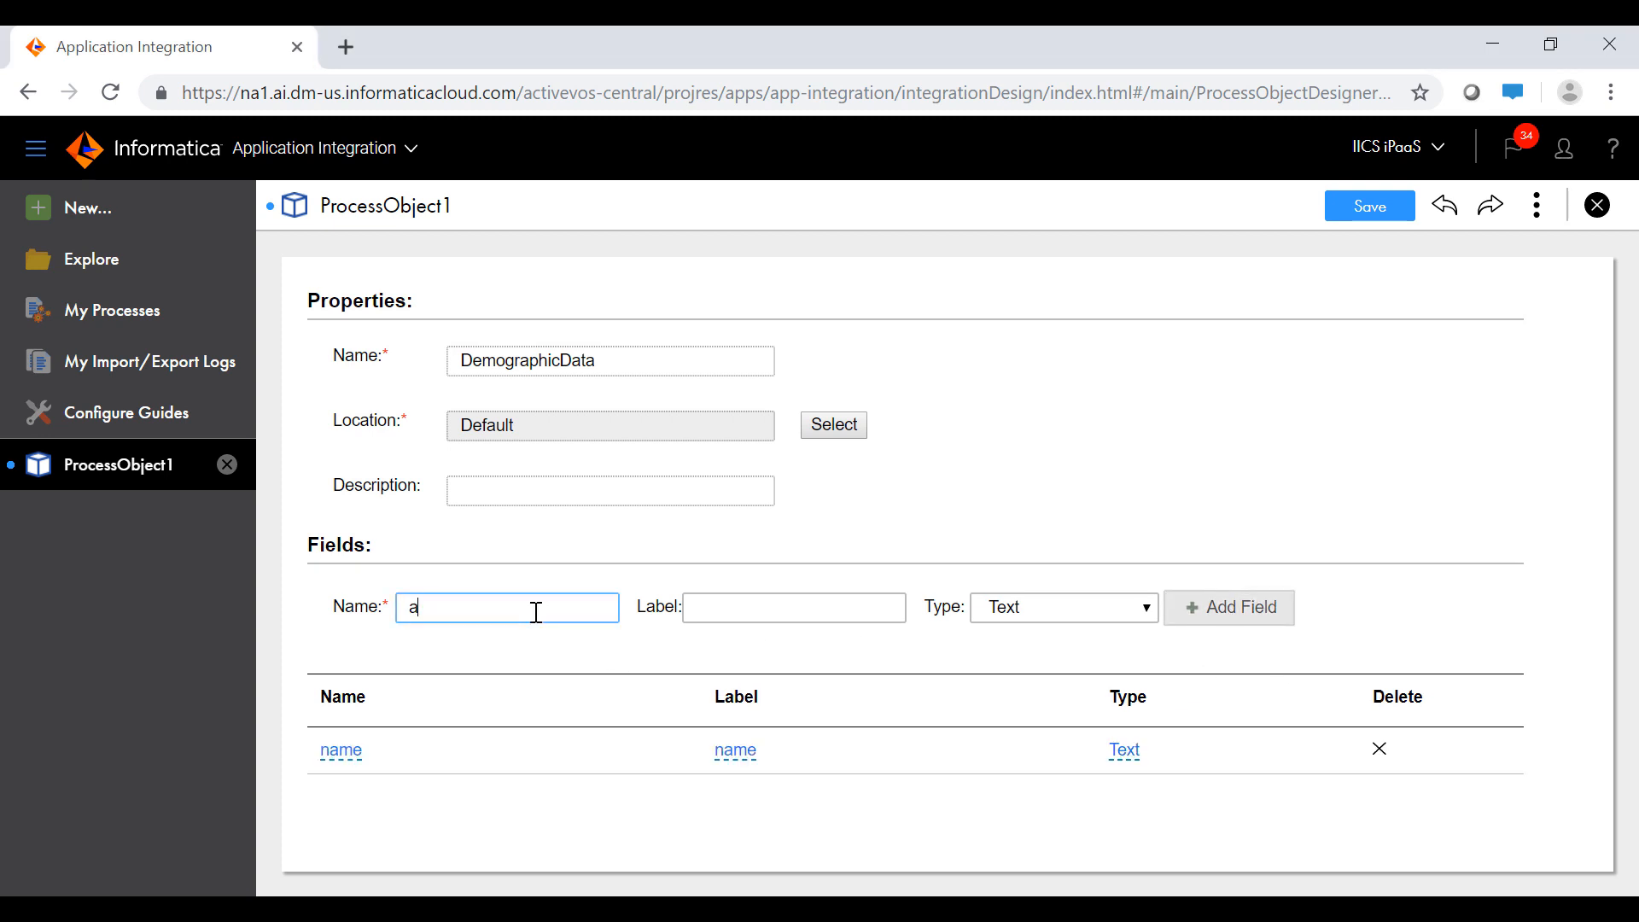
text(ddress)
click(1230, 607)
- Add a phone field with Type set to Number
click(448, 613)
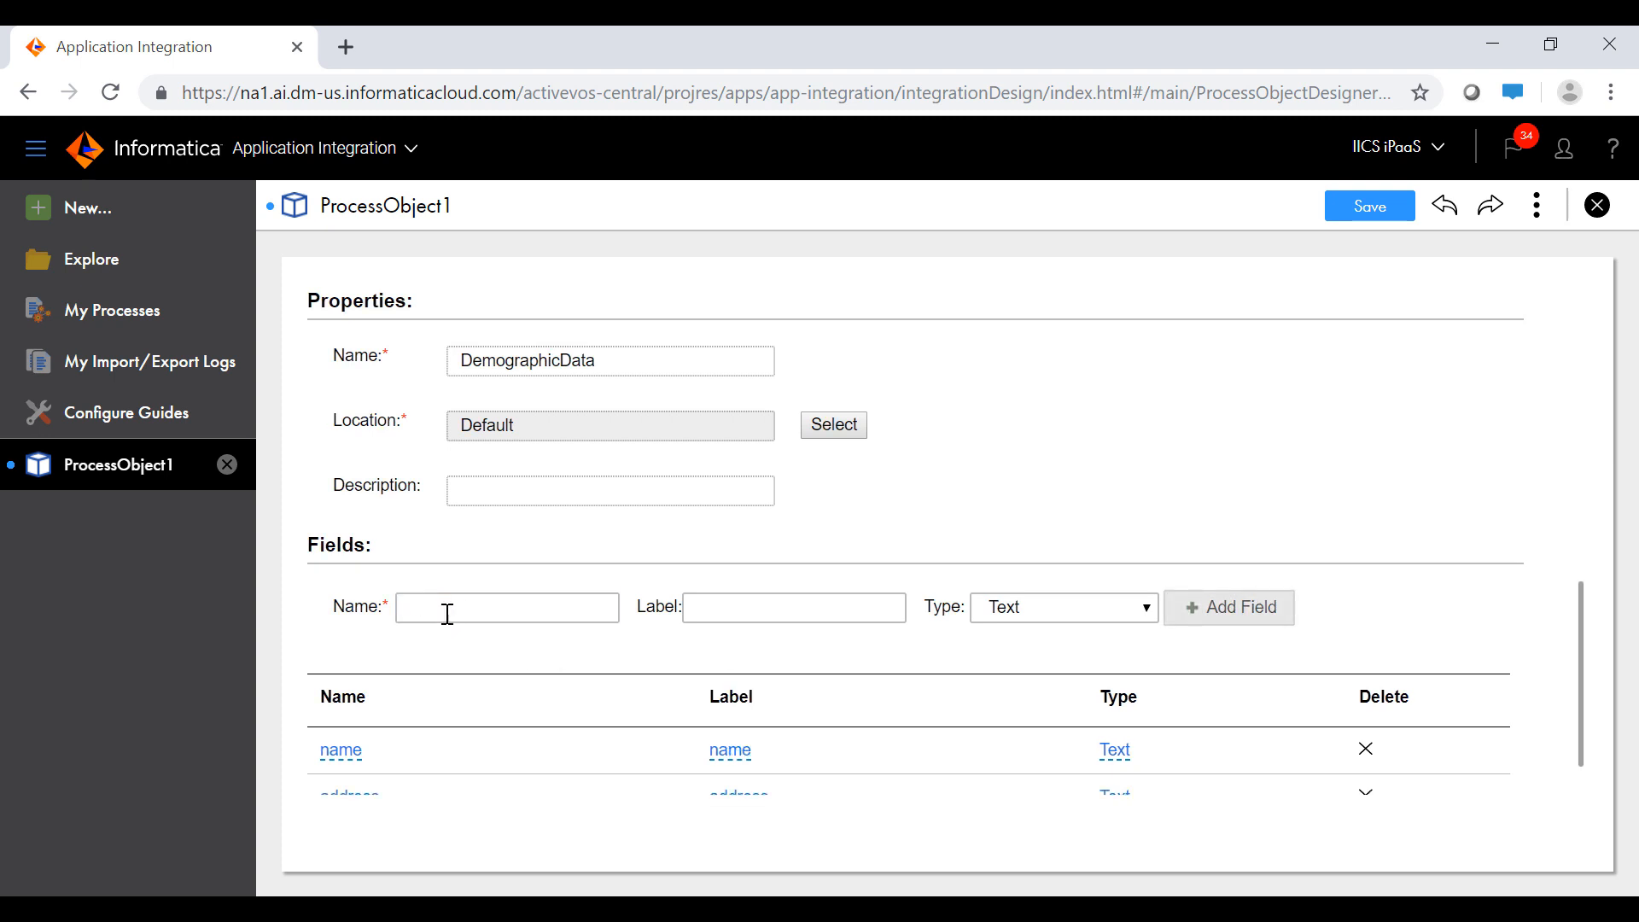
text(phone)
click(1003, 607)
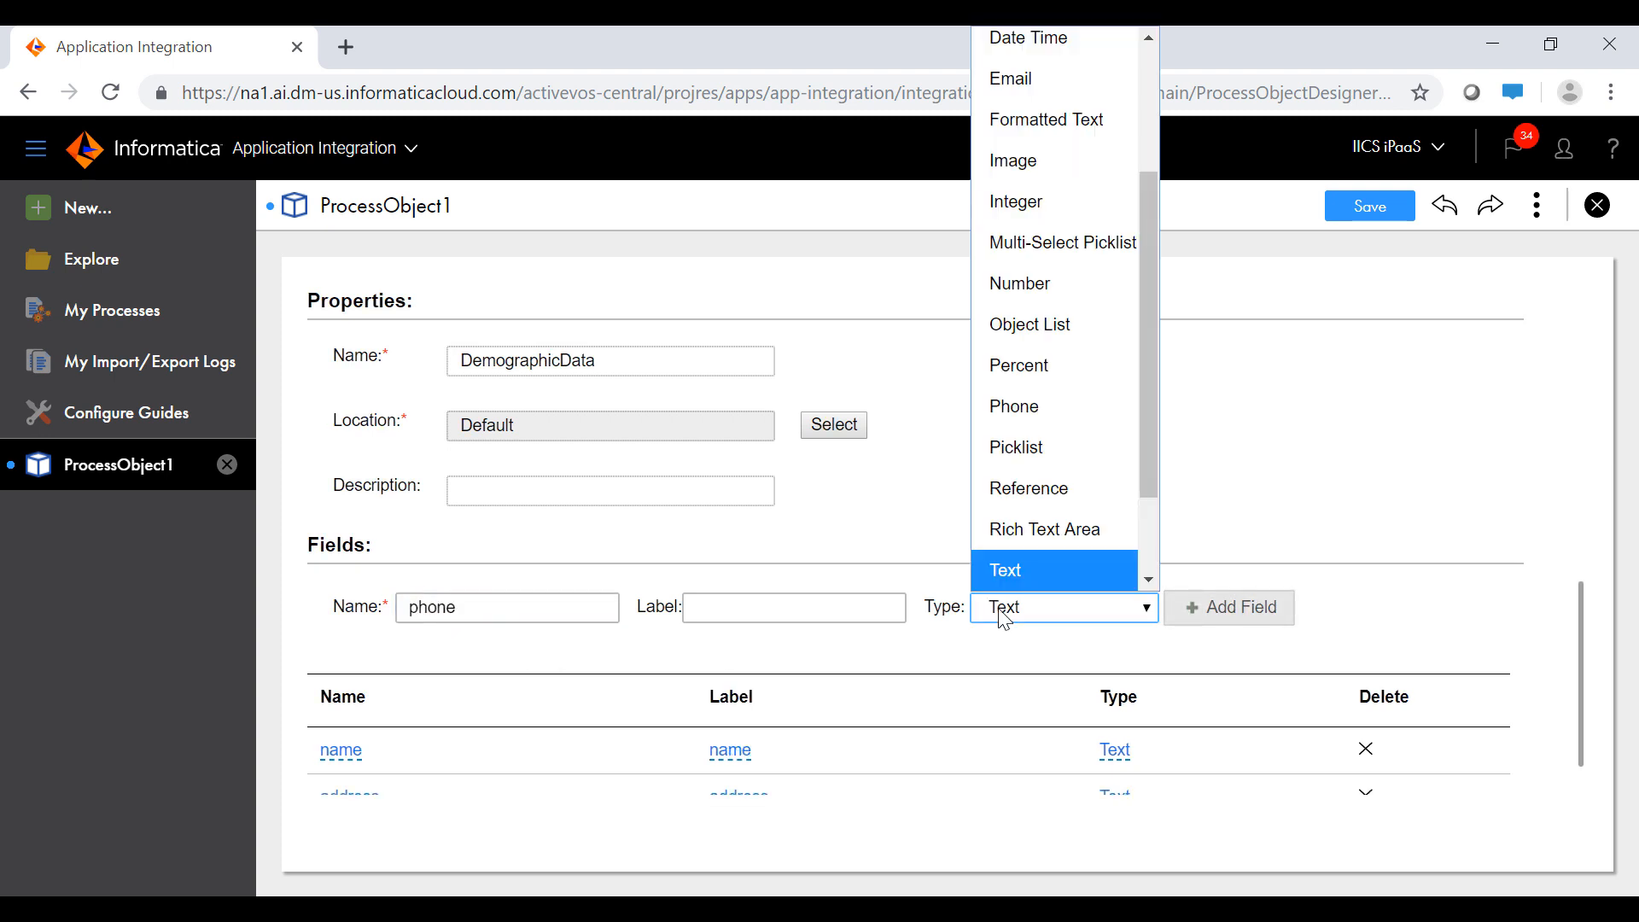
click(1019, 284)
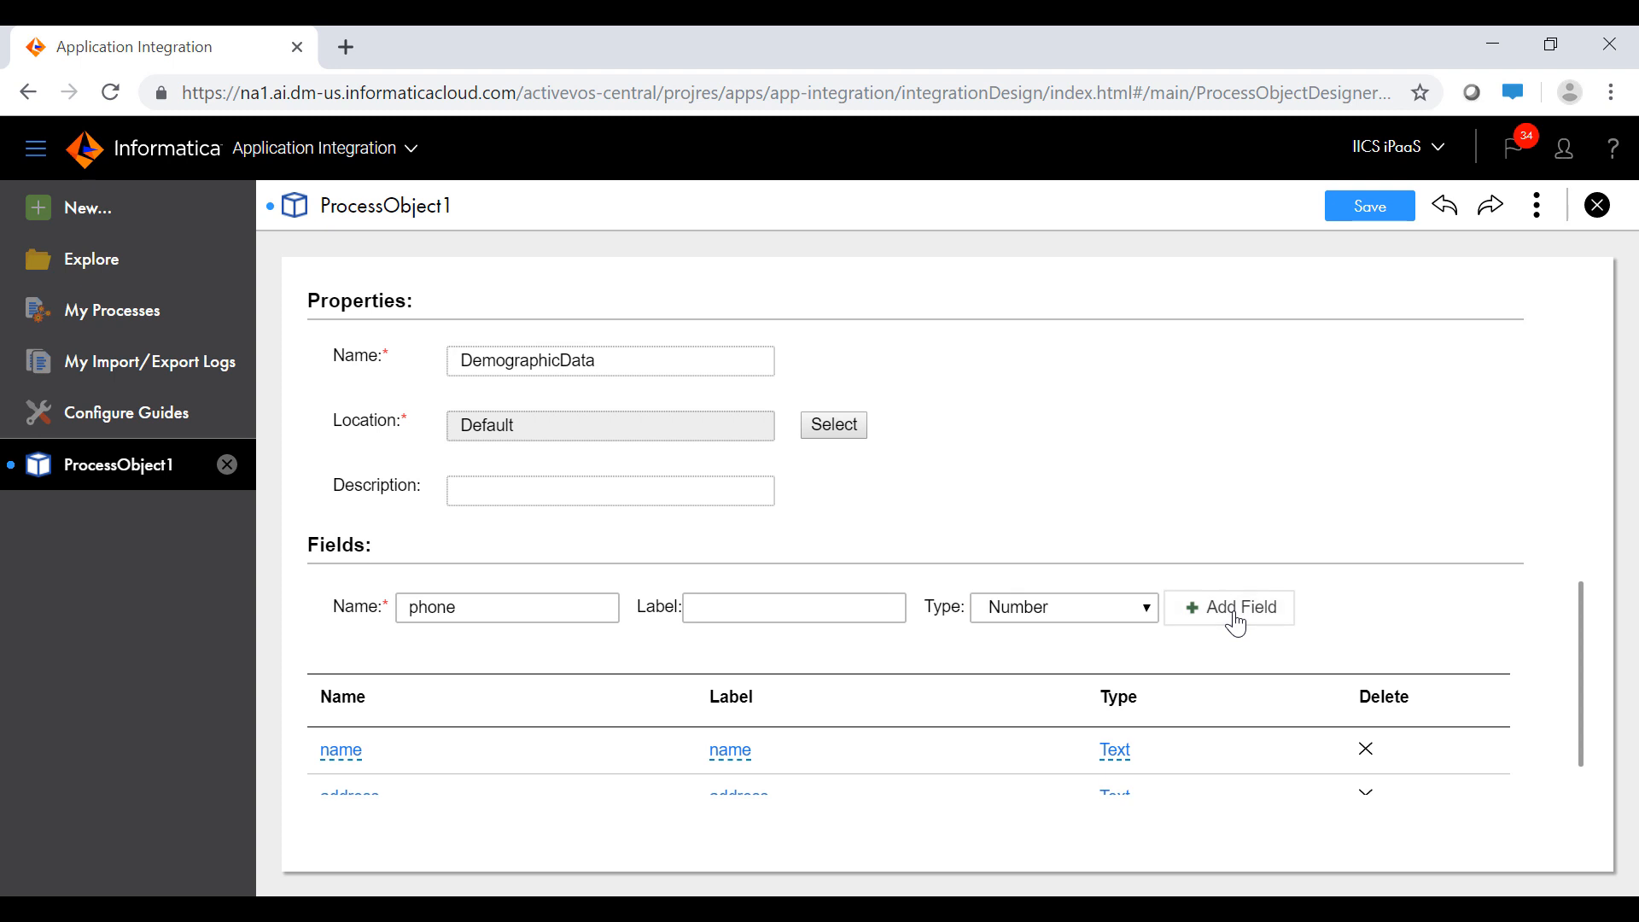
click(1229, 607)
drag(1578, 697, 1589, 774)
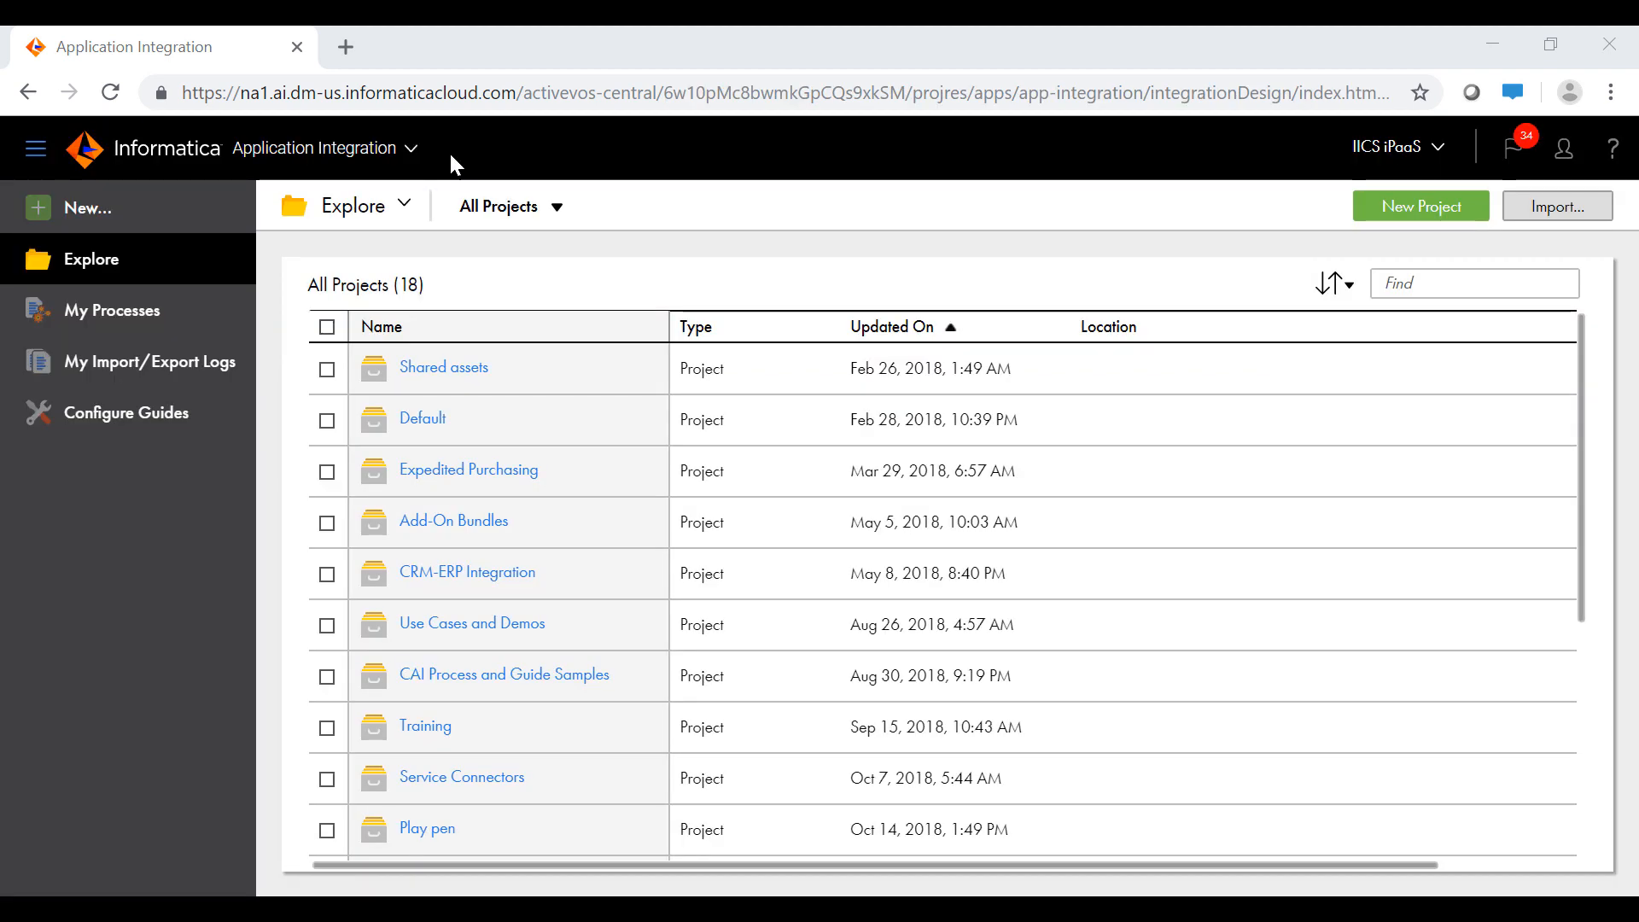
- Switch to Application Integration Console and peek at the Cloud runtime environment dropdown on Processes
click(407, 149)
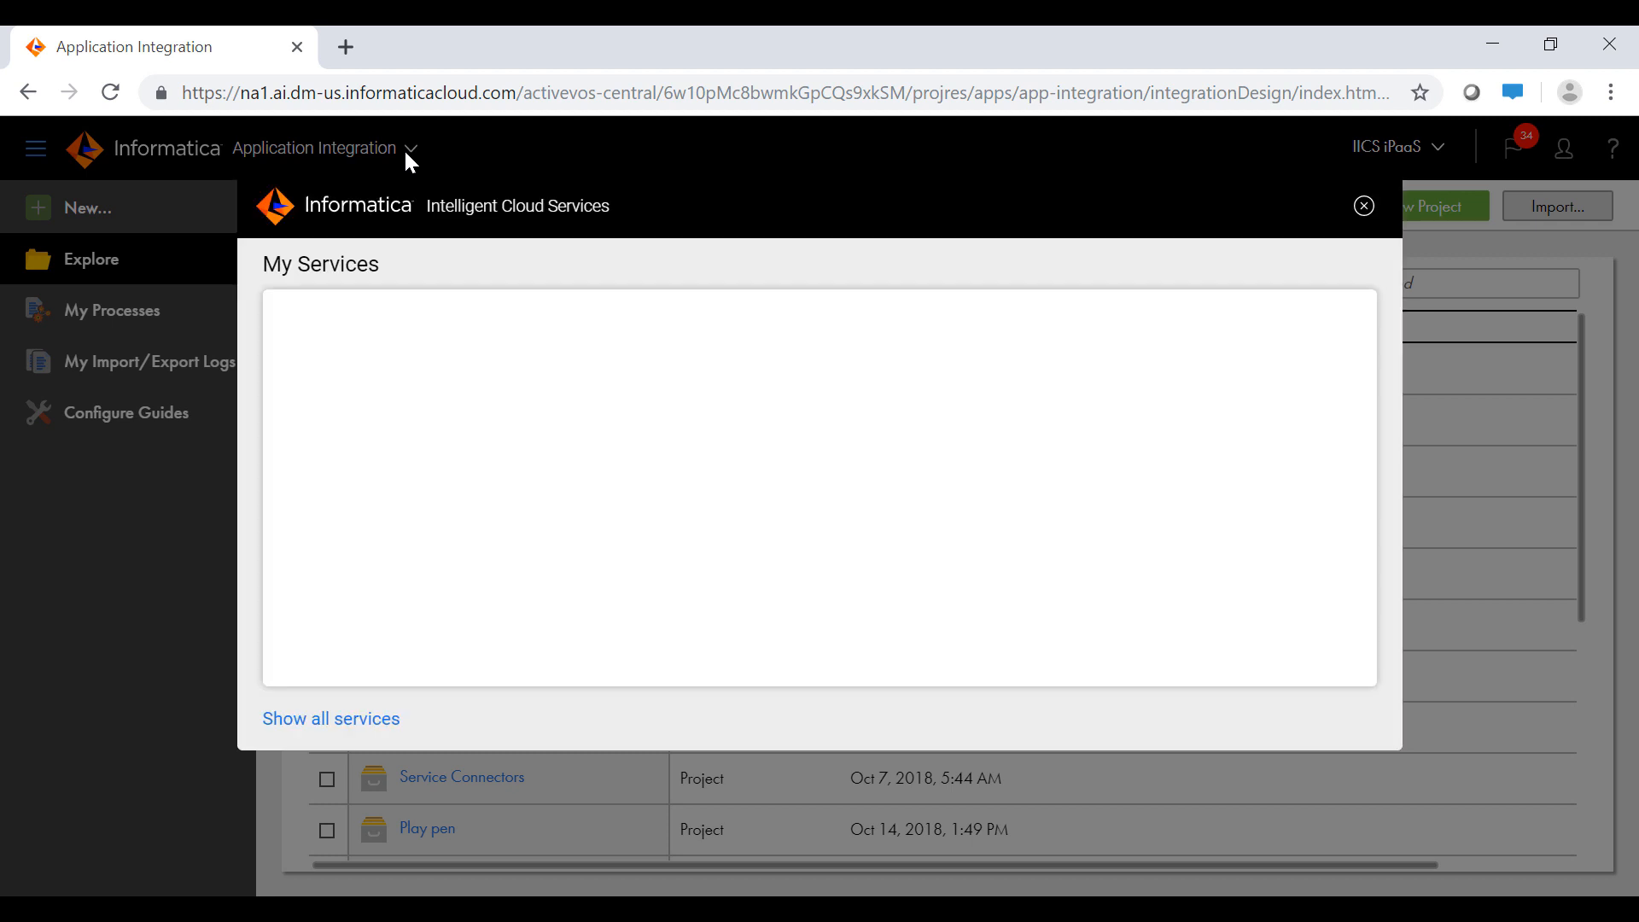
click(555, 497)
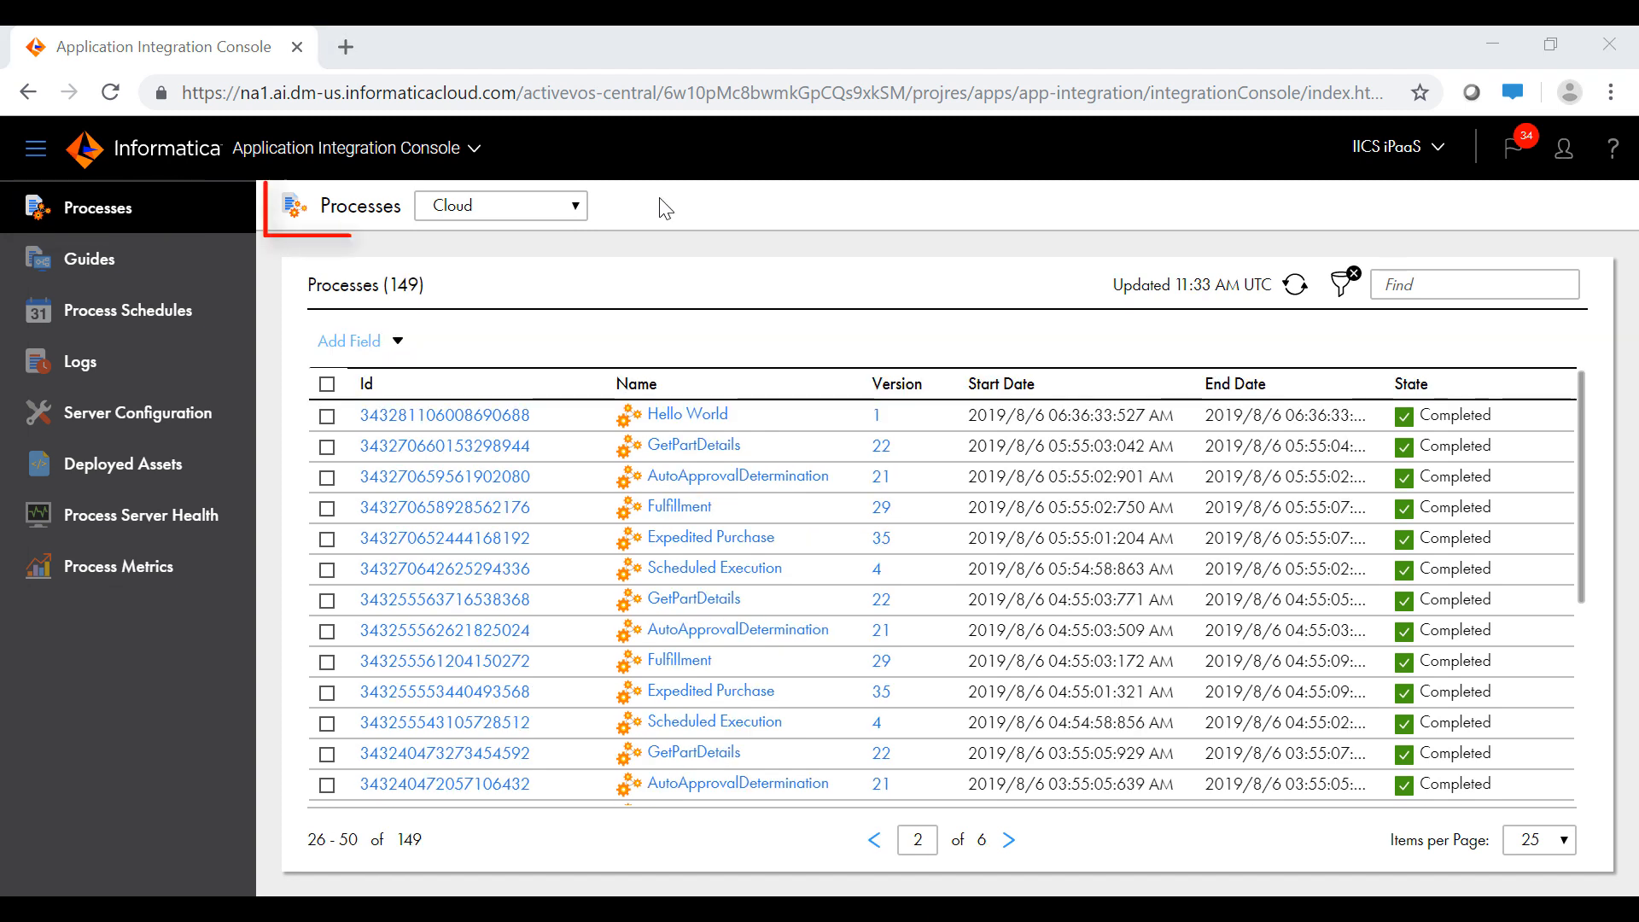
click(575, 205)
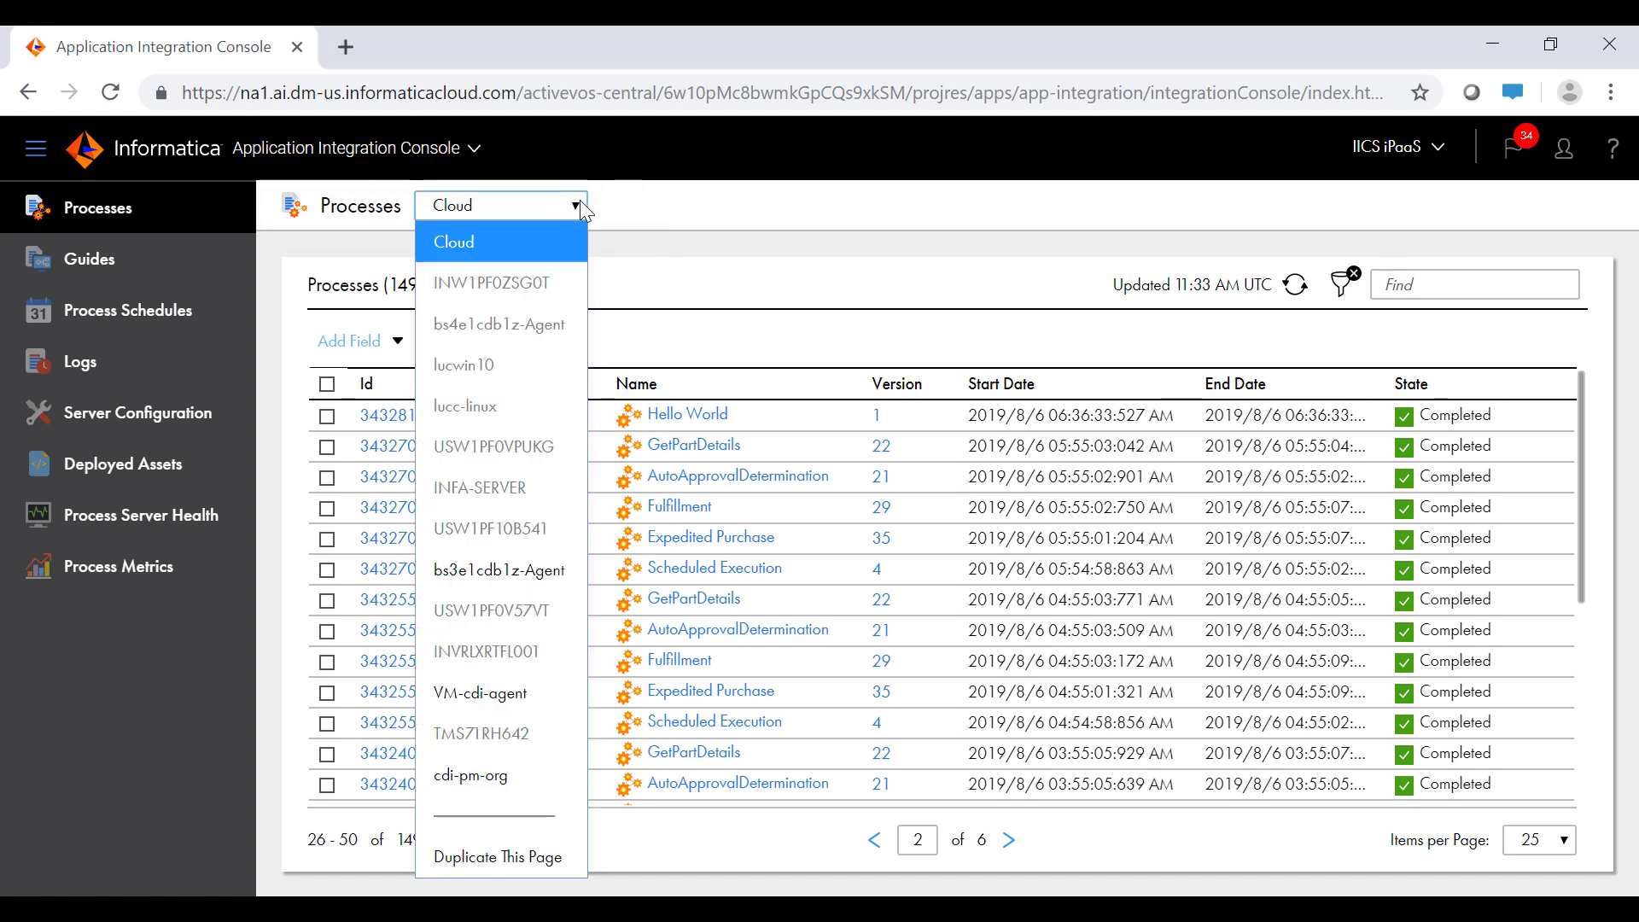
click(755, 283)
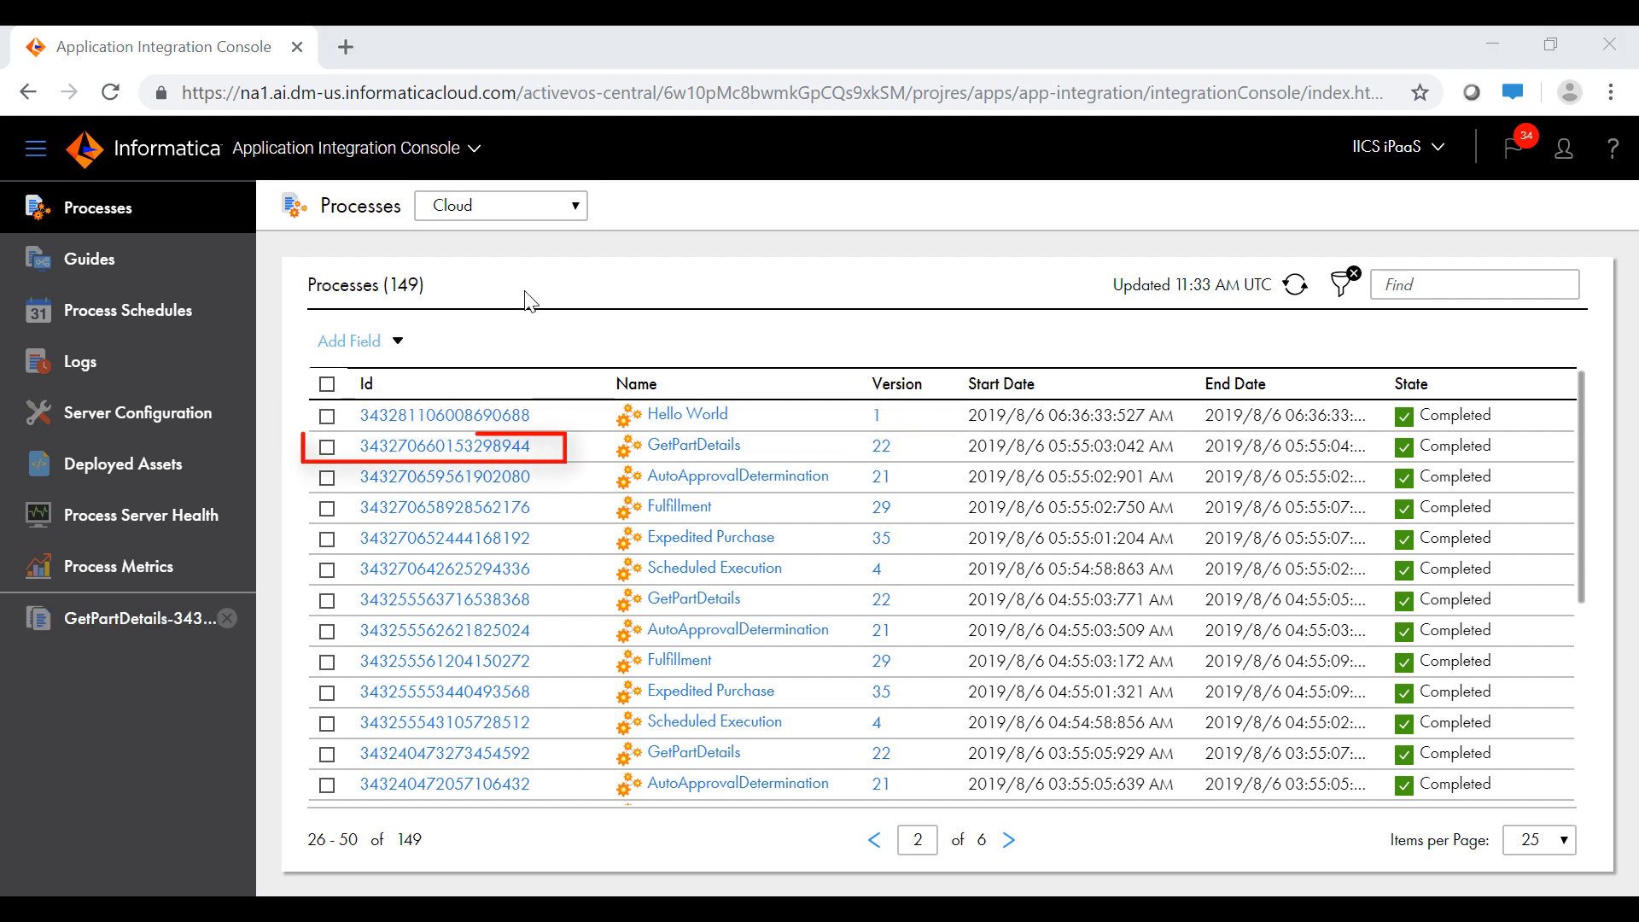
- Review the GetPartDetails run details, then open its version 22 process definition
click(444, 445)
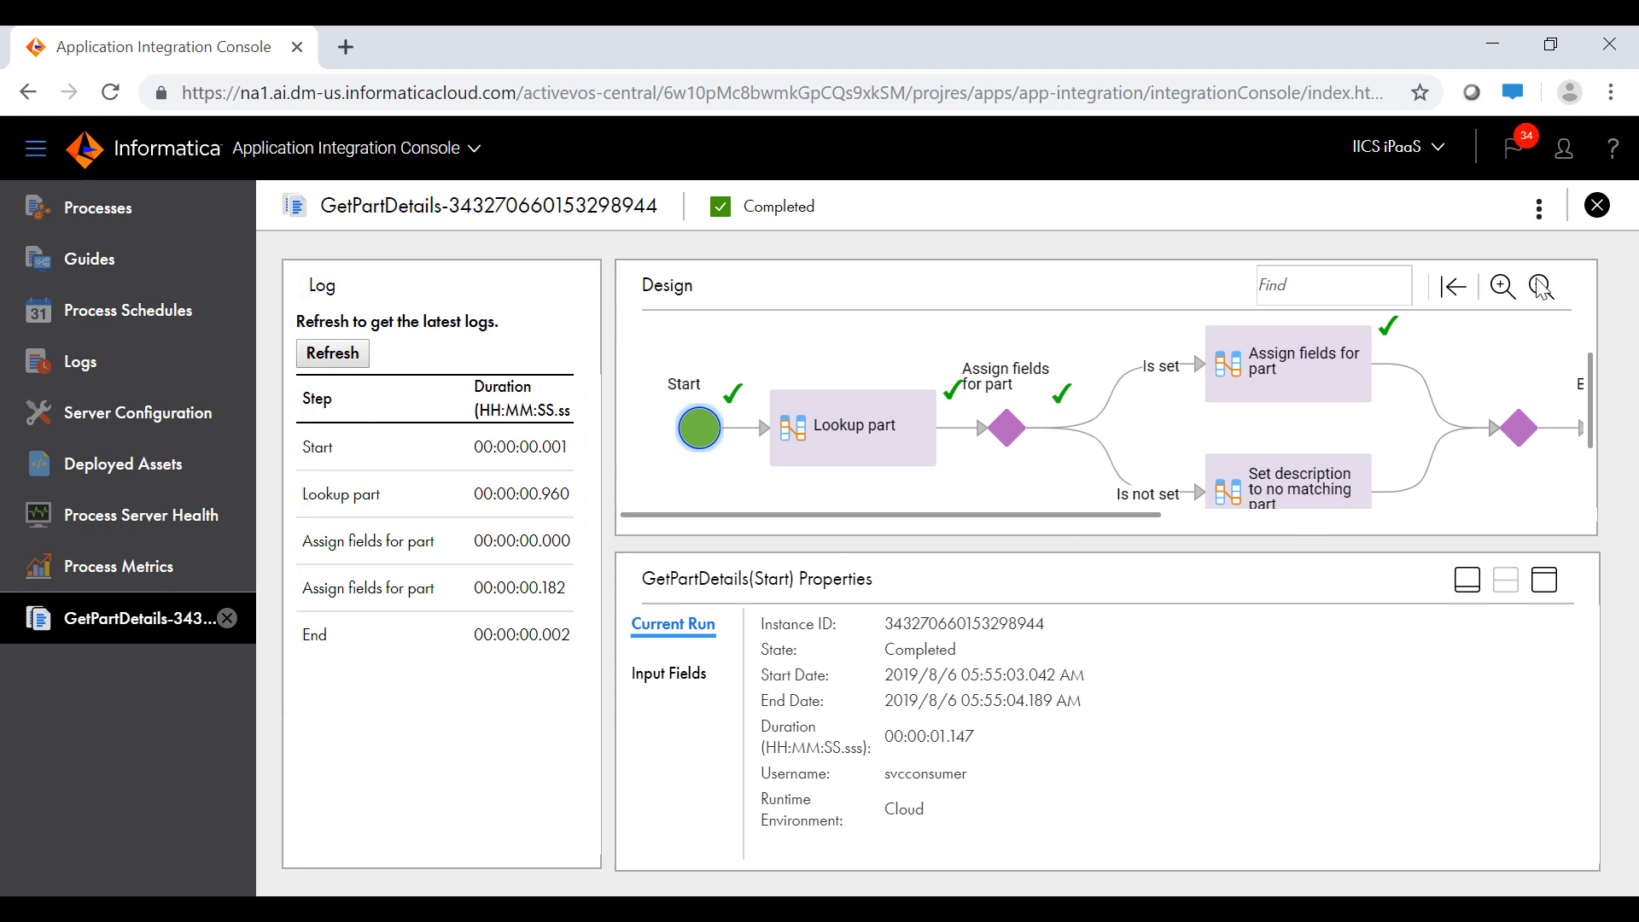
click(1540, 208)
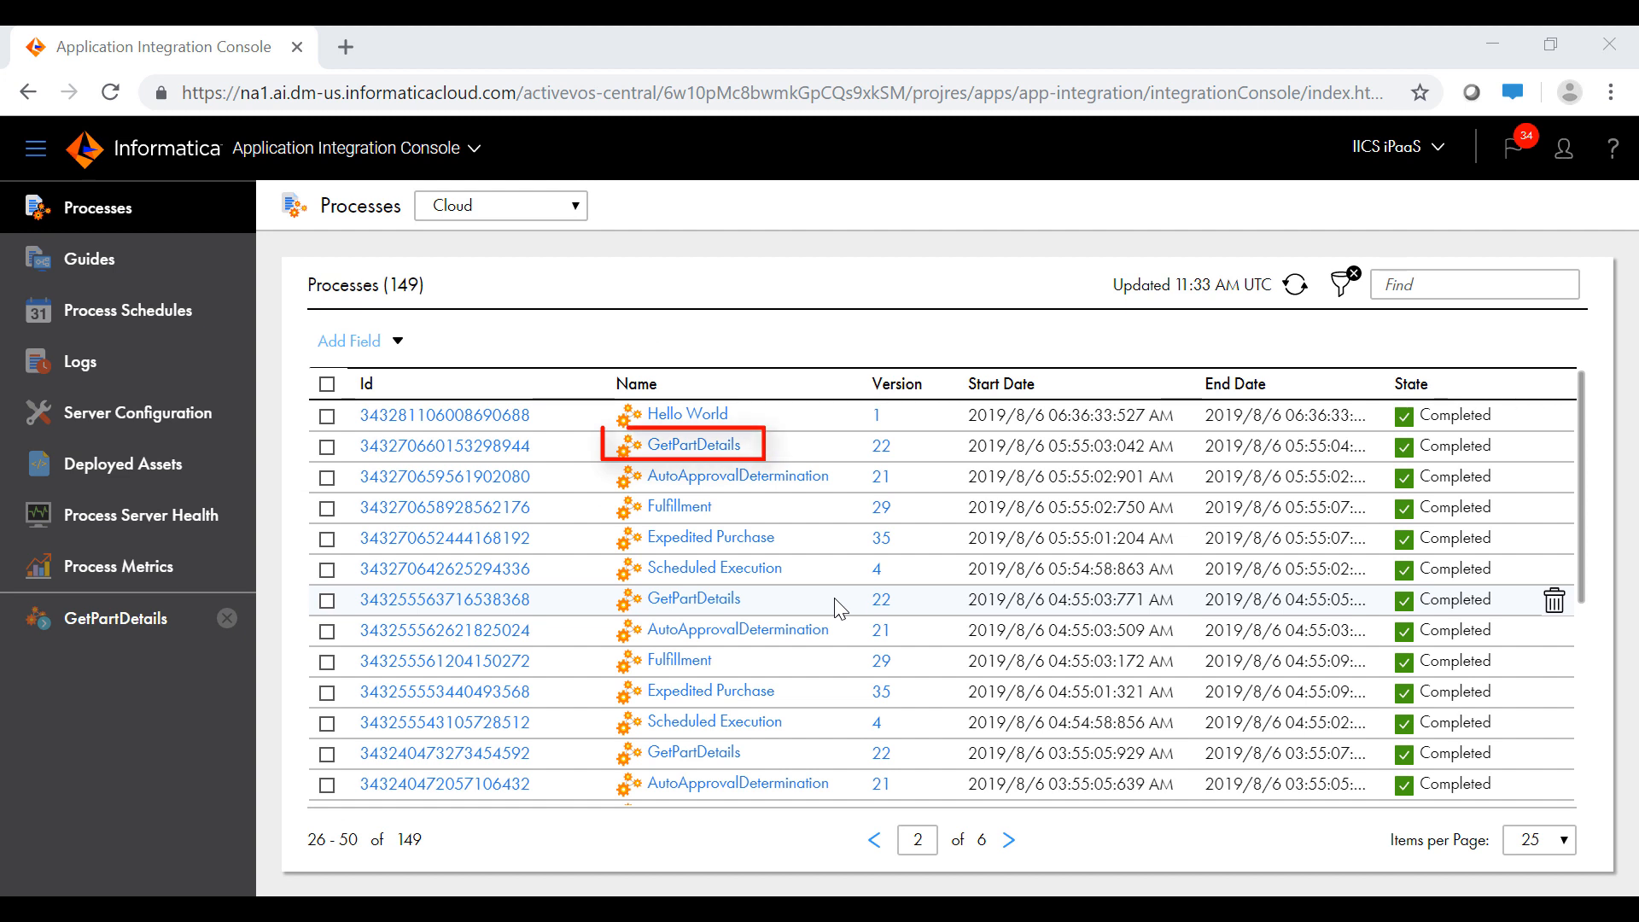
click(693, 446)
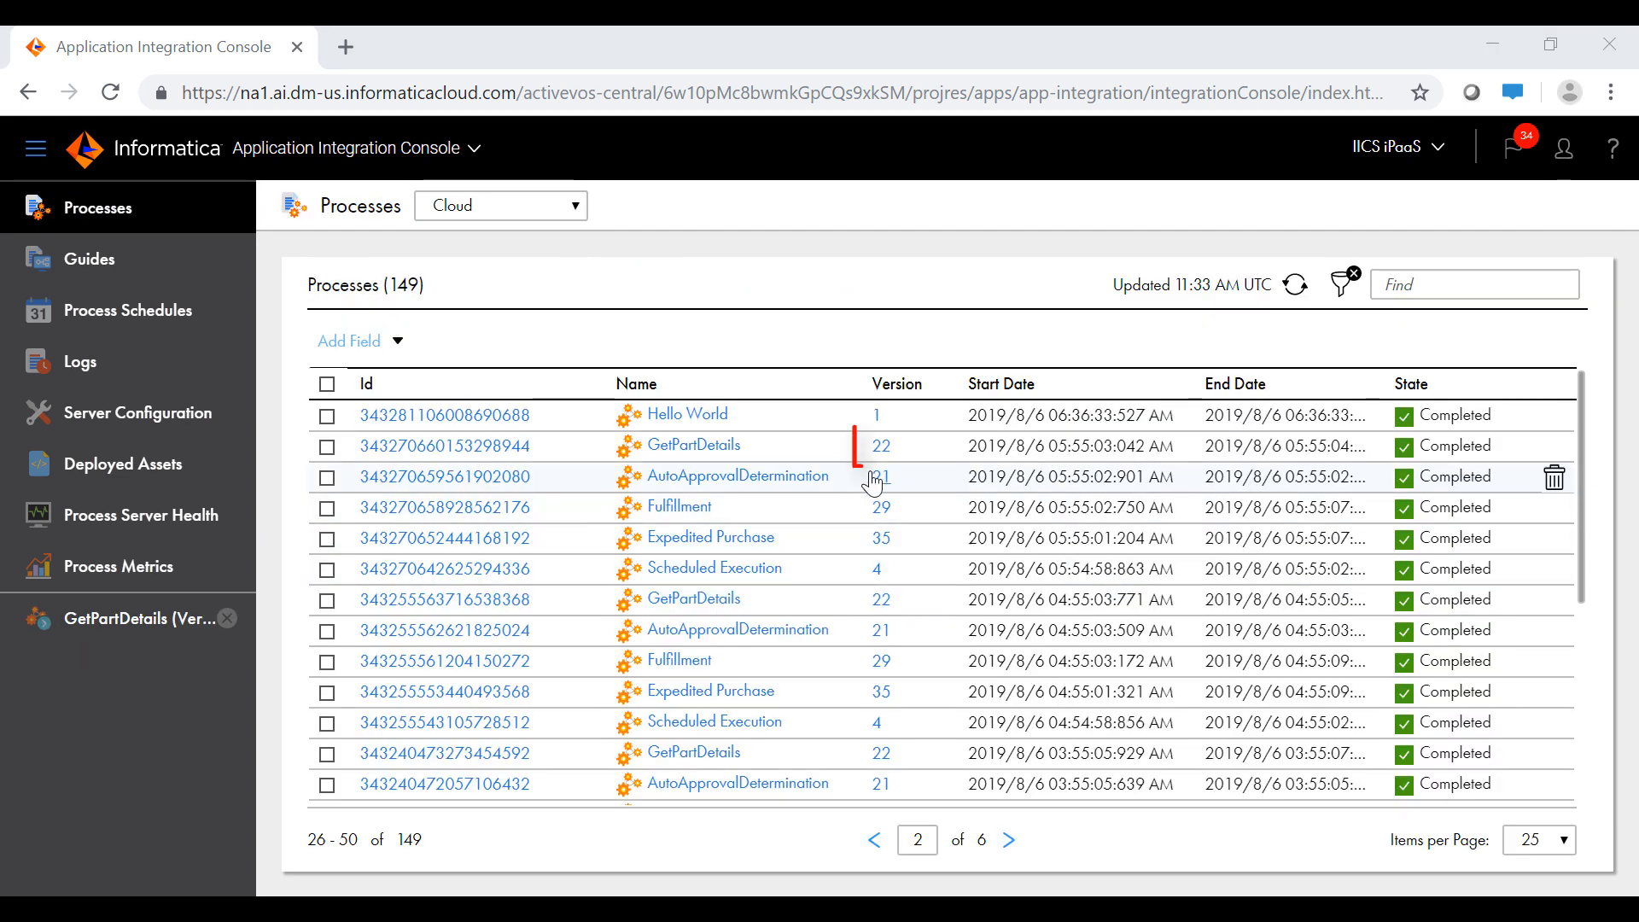
click(882, 447)
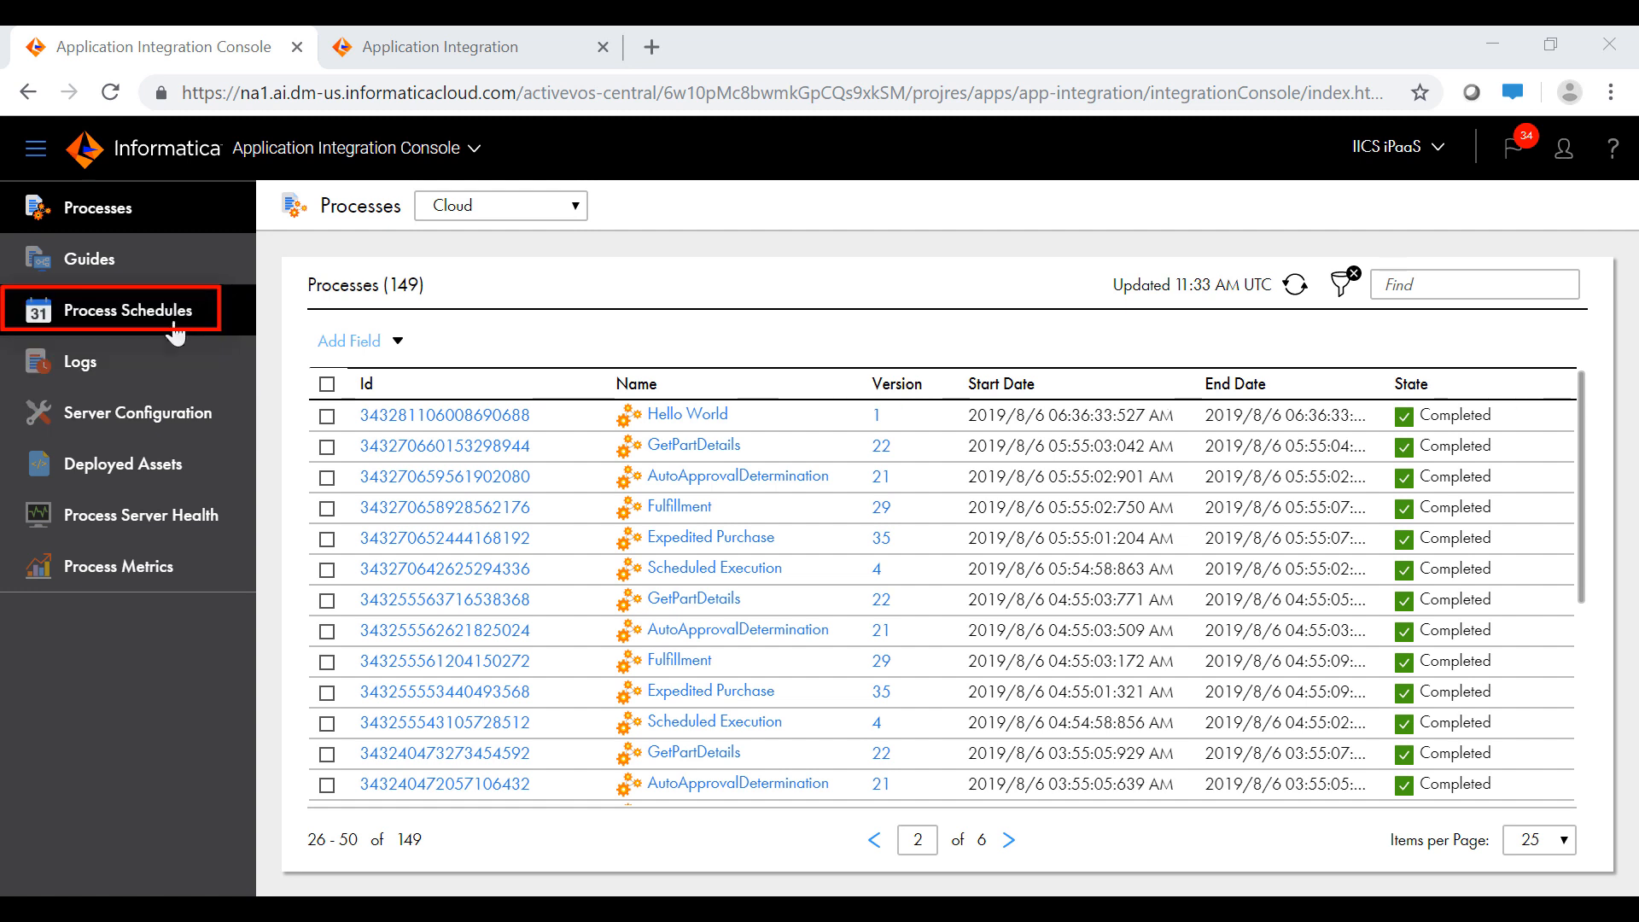
- Review Process Schedules and the Add_Lead_to_Campaign.bpr deployment log
click(182, 315)
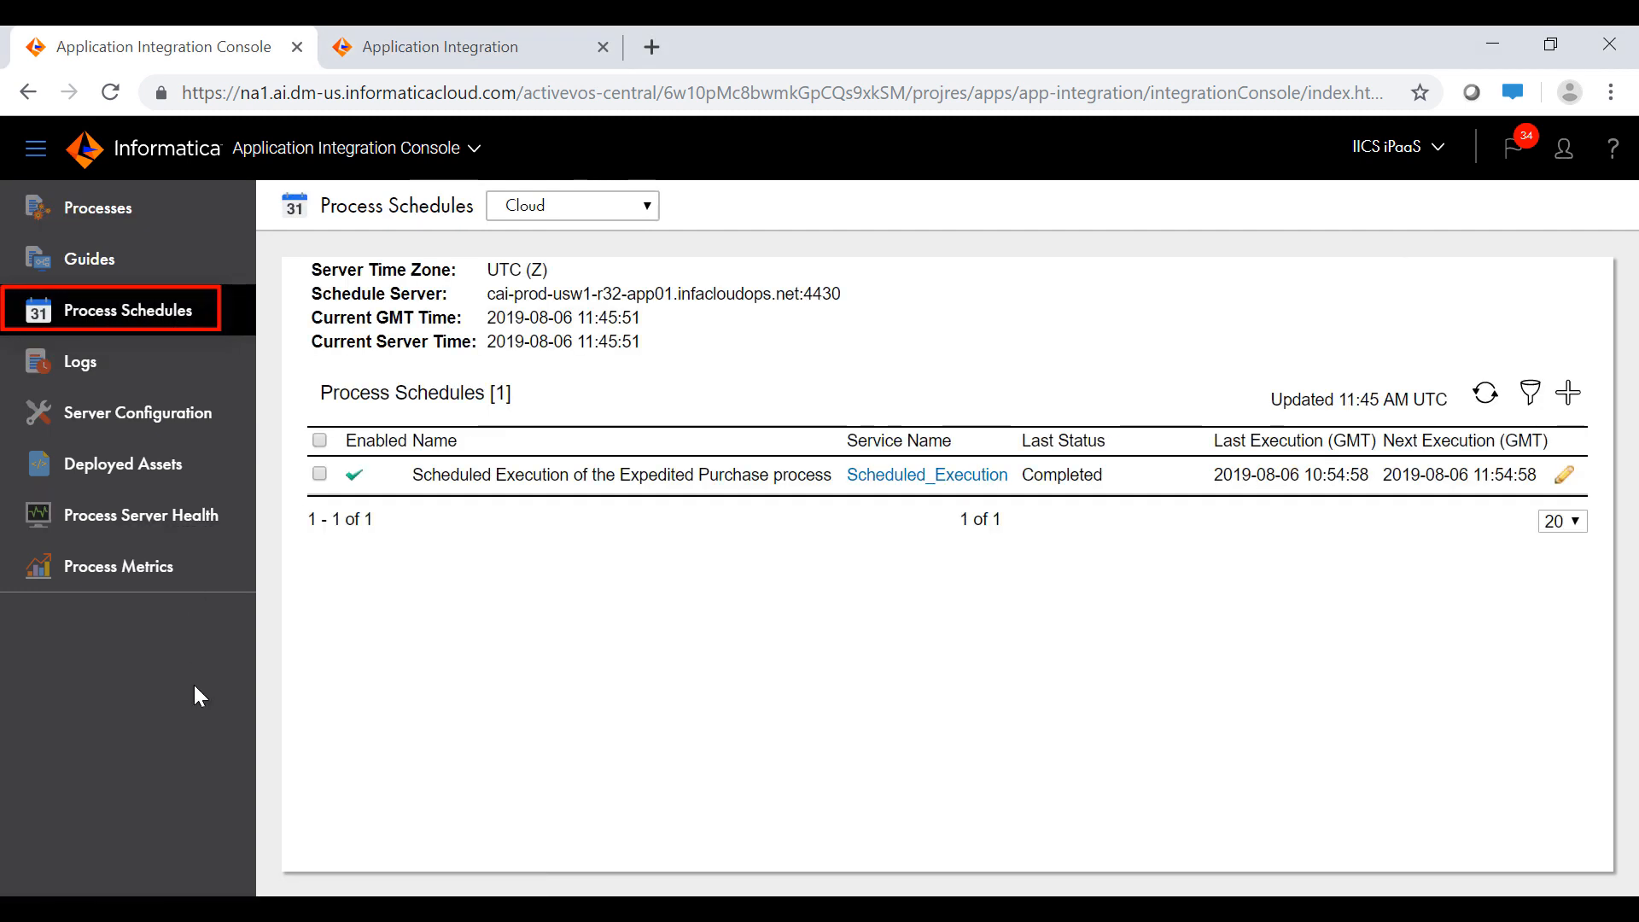
click(1568, 393)
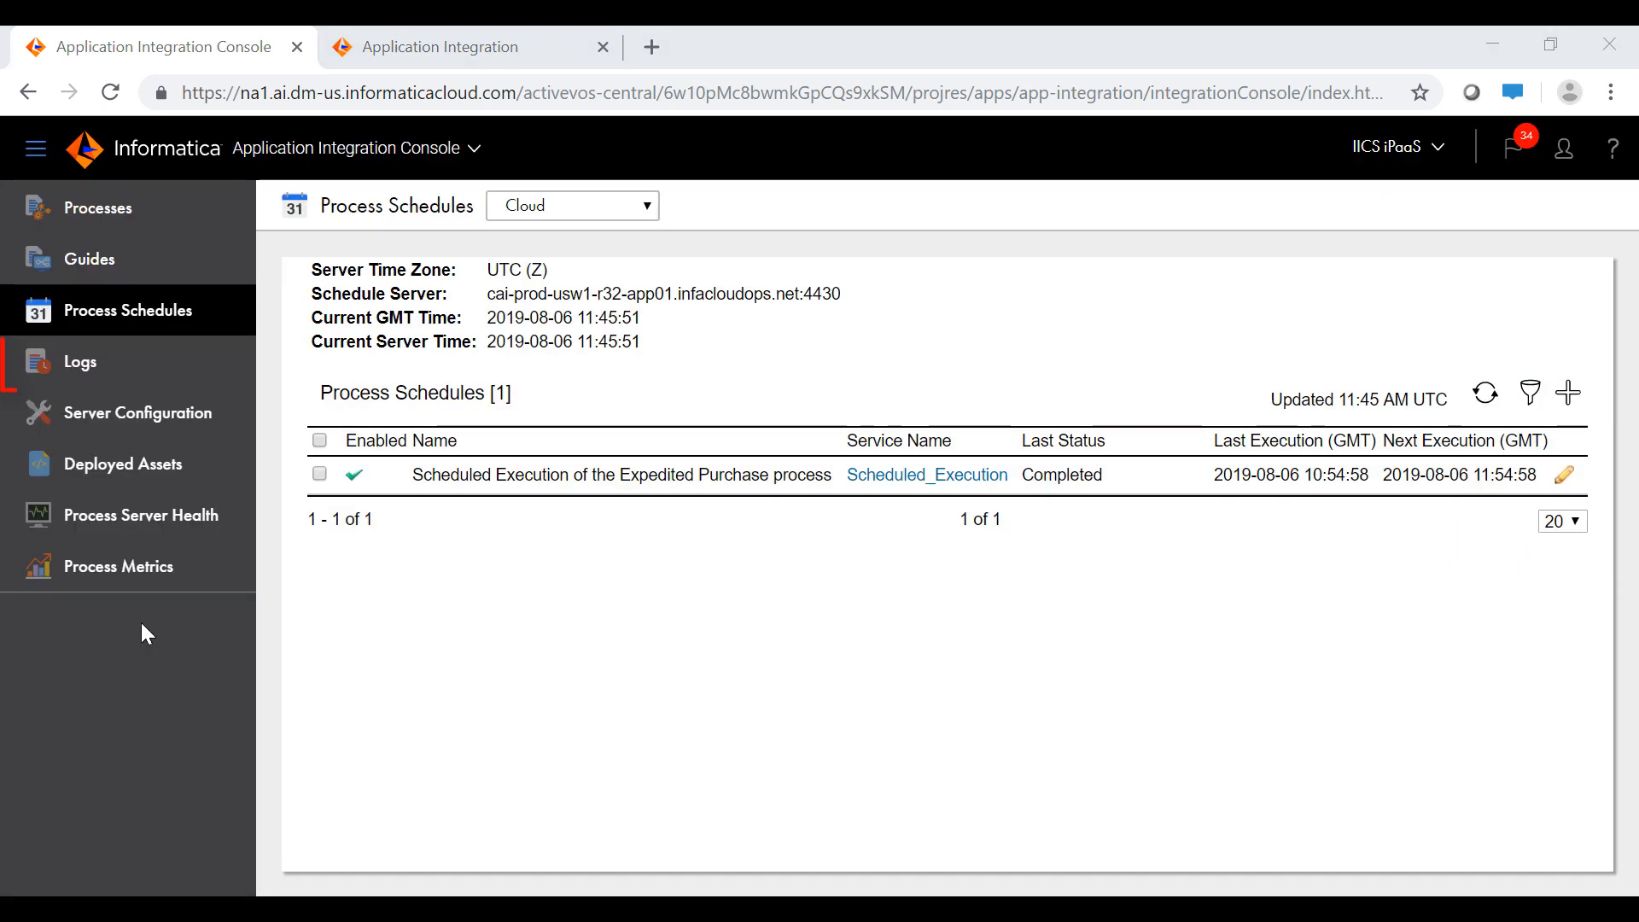
click(80, 363)
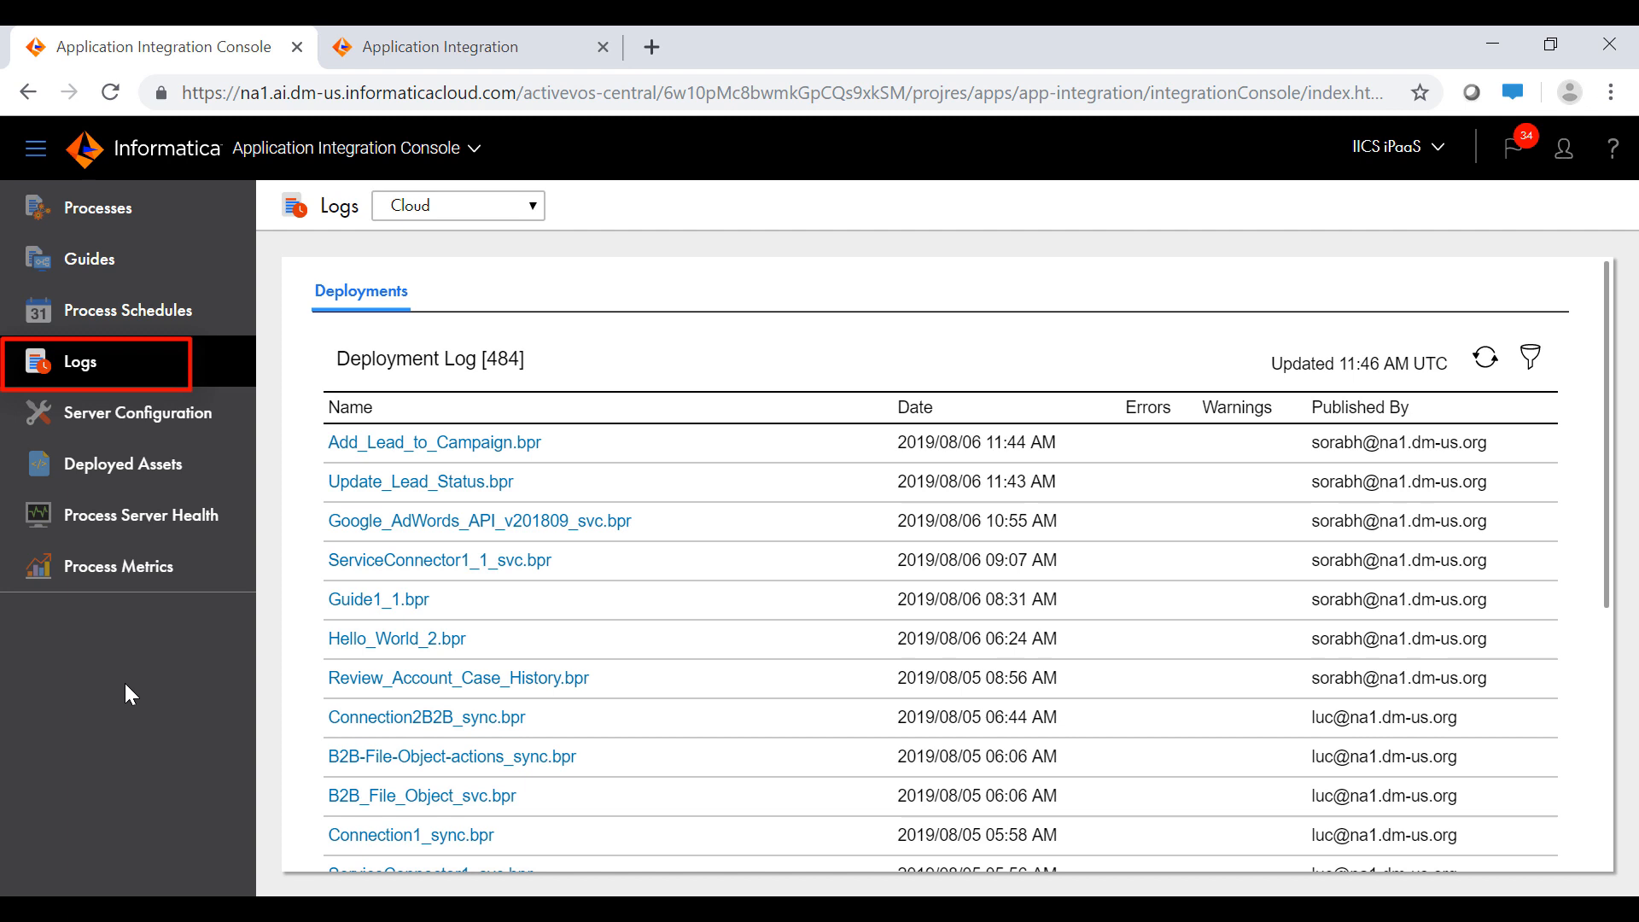
click(434, 442)
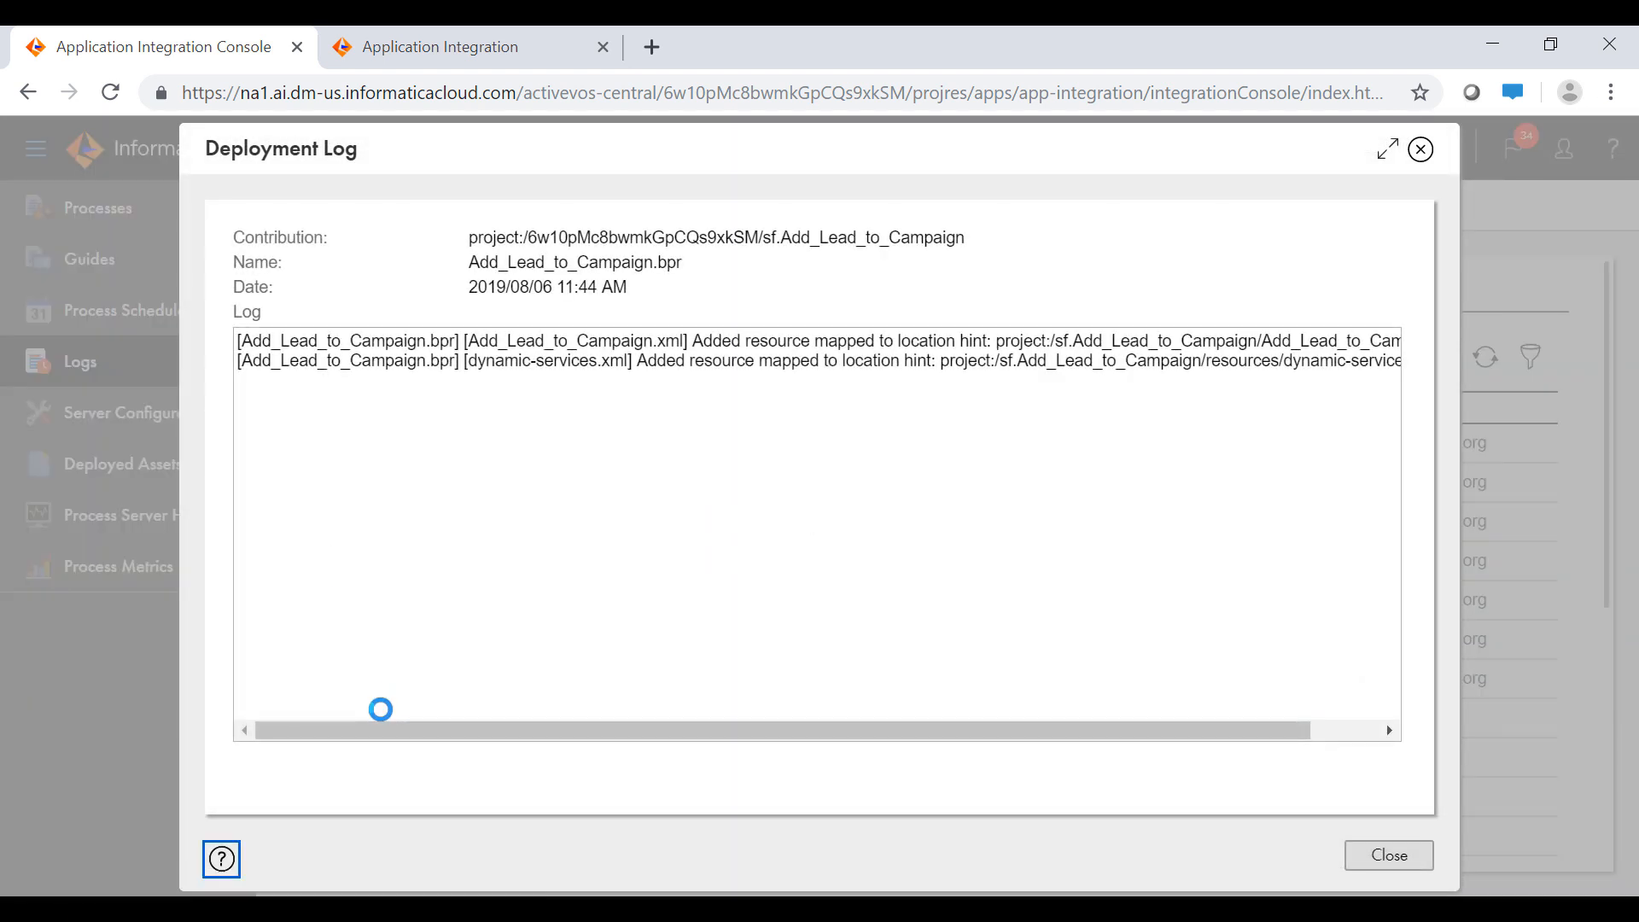
key(Escape)
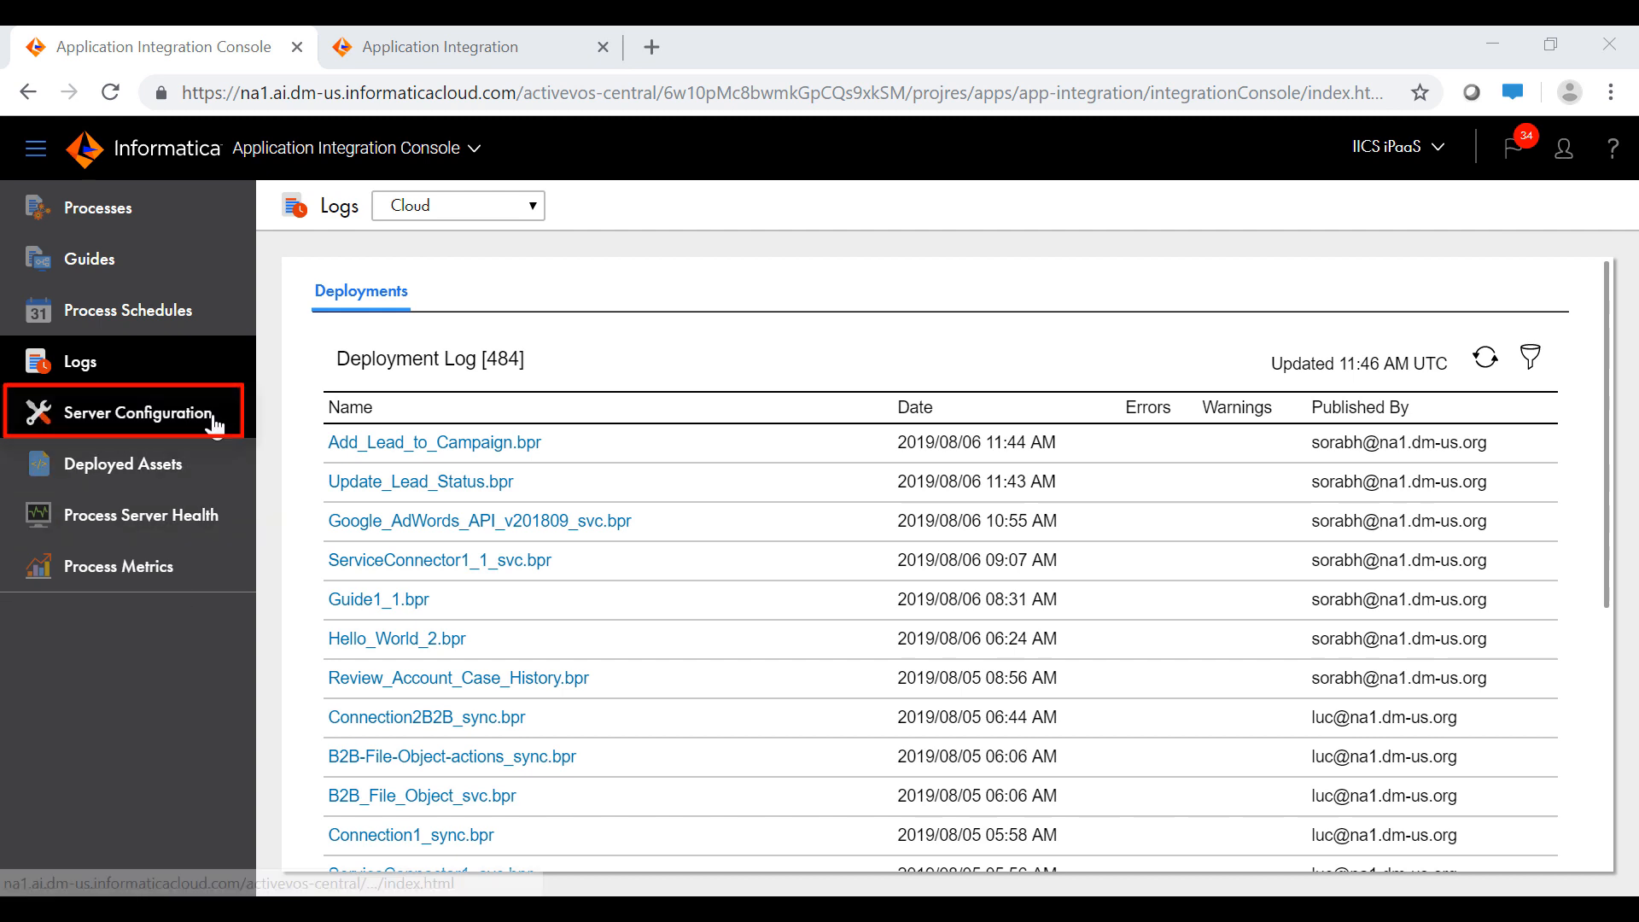
- Show Server Configuration's System Services with Email SMTP Service expanded
click(139, 414)
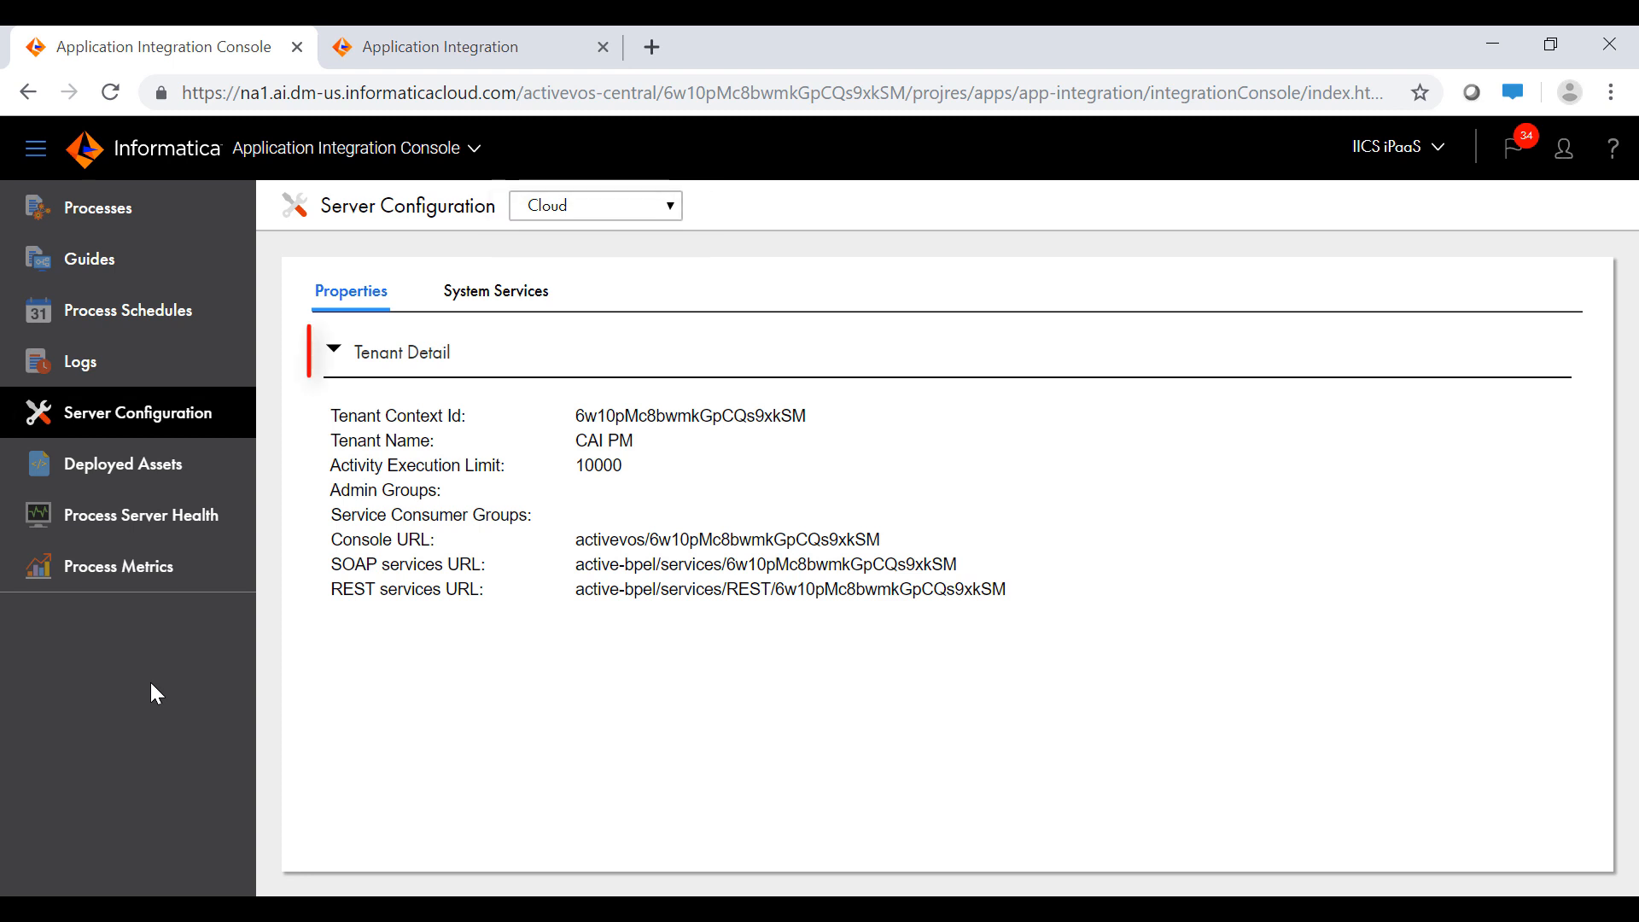
click(514, 297)
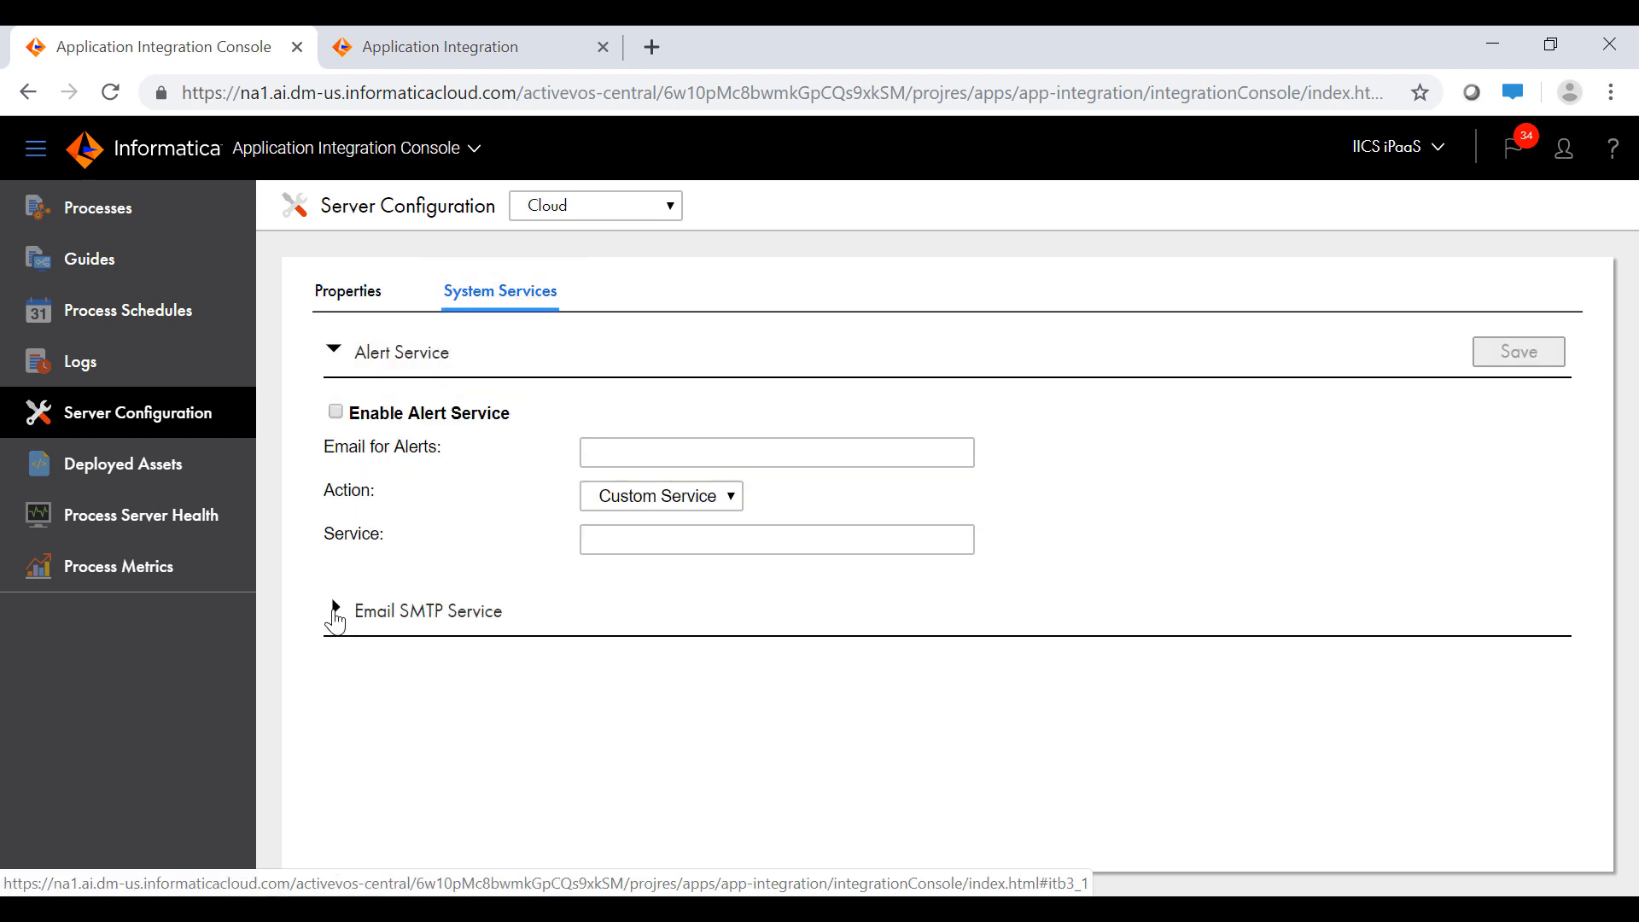
click(336, 611)
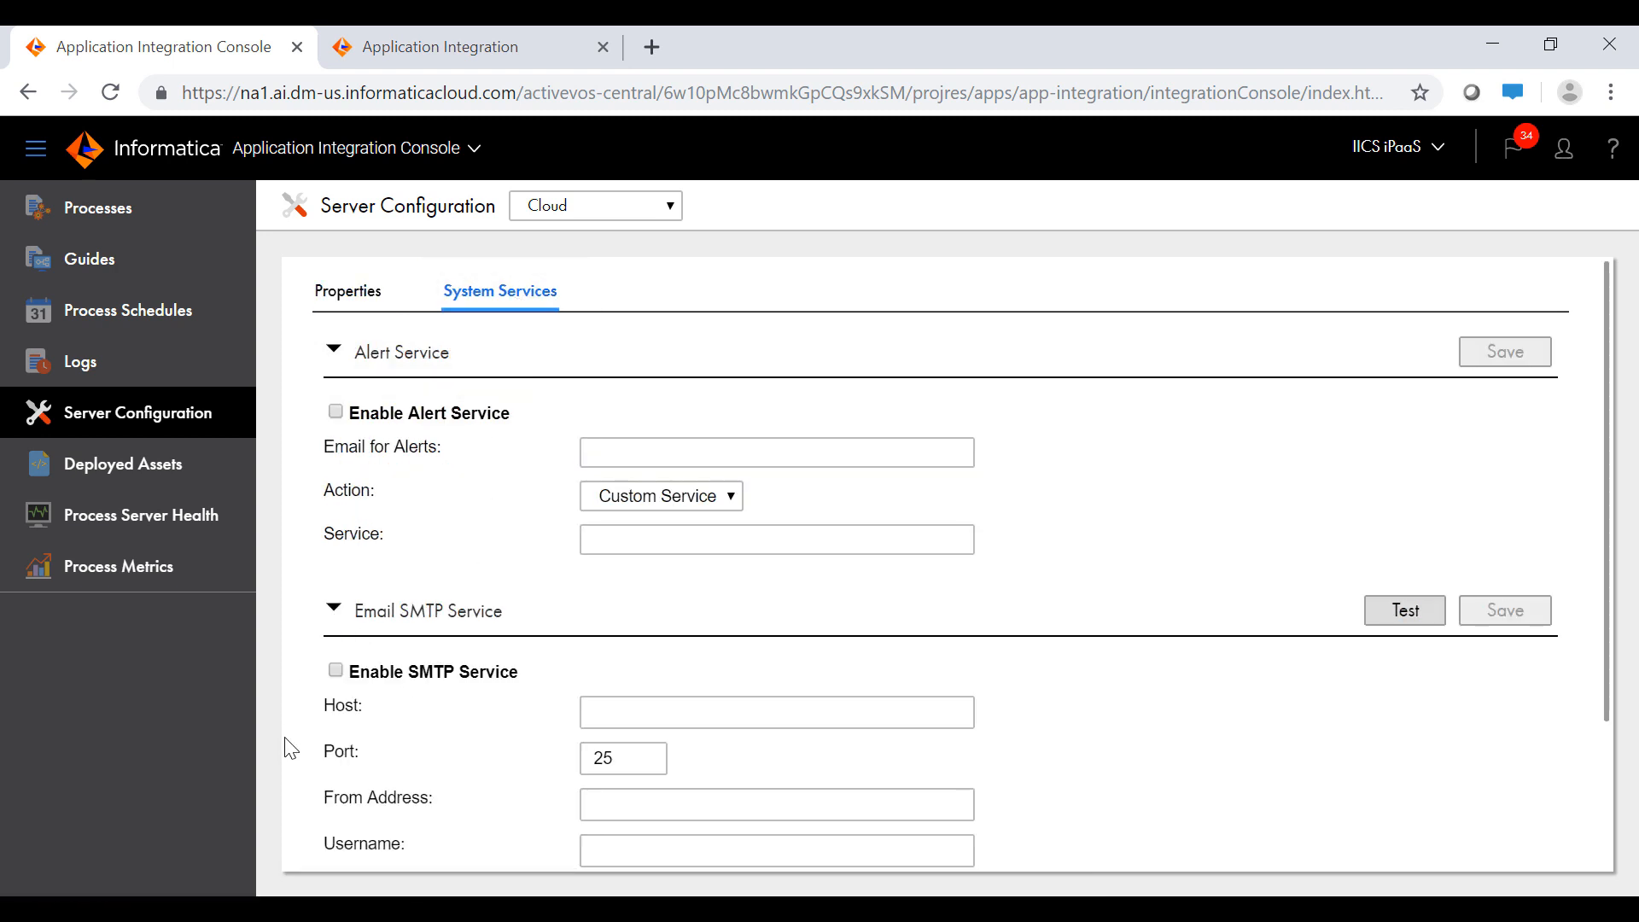
- Switch to bs3e1cdb1z-Agent, review Queues, Storage and System Services, then show Deployed Assets
click(672, 205)
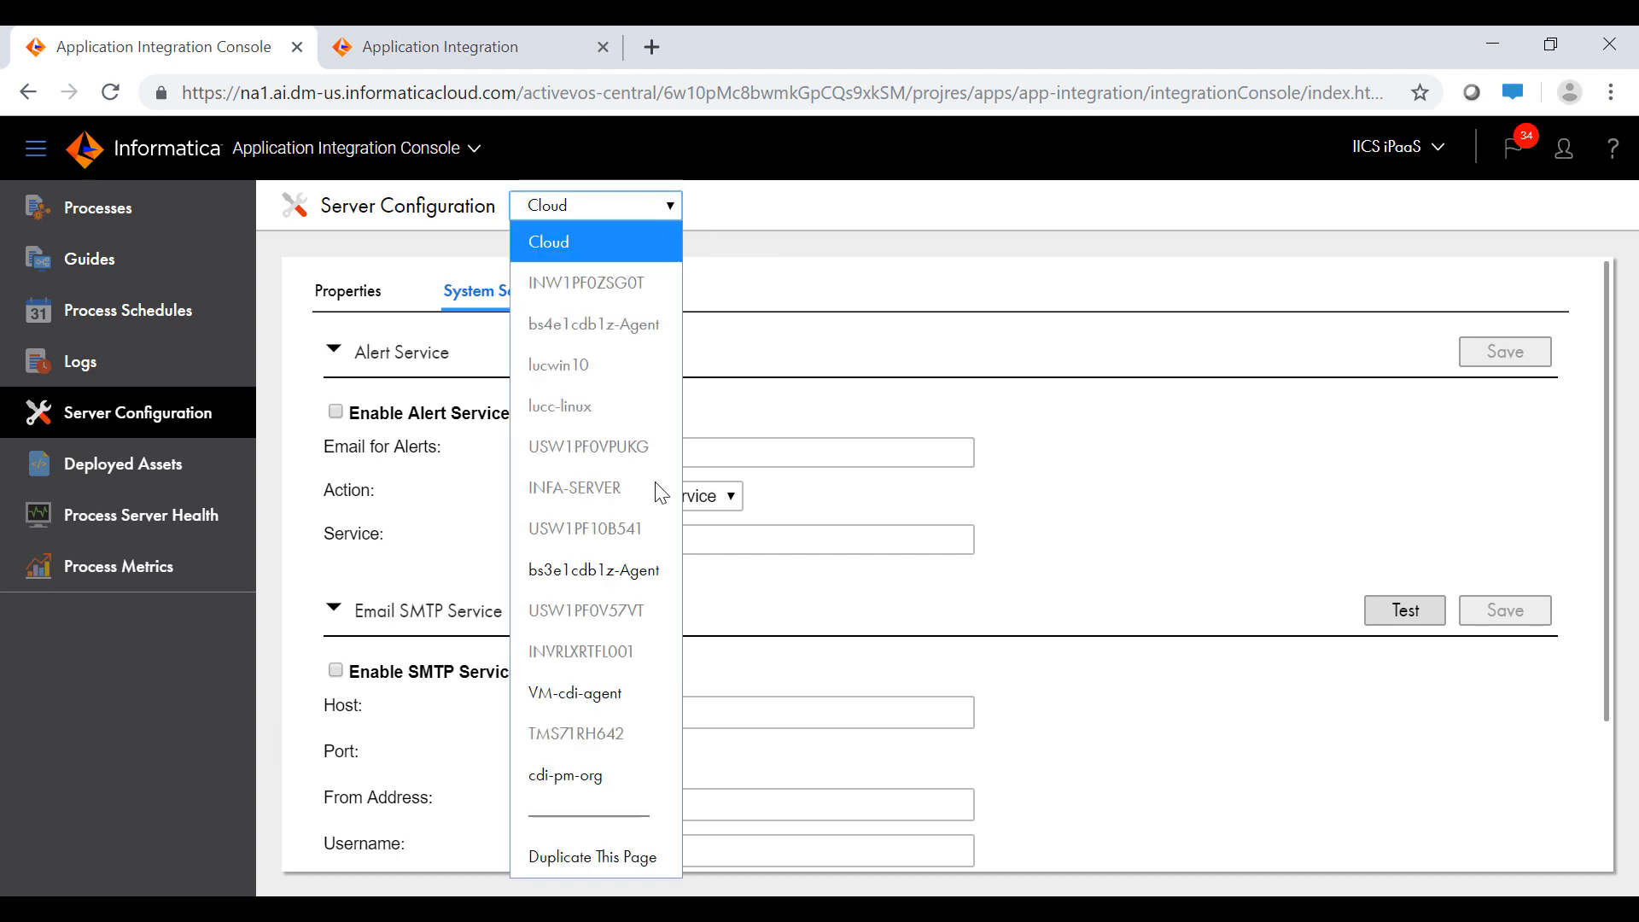
click(594, 570)
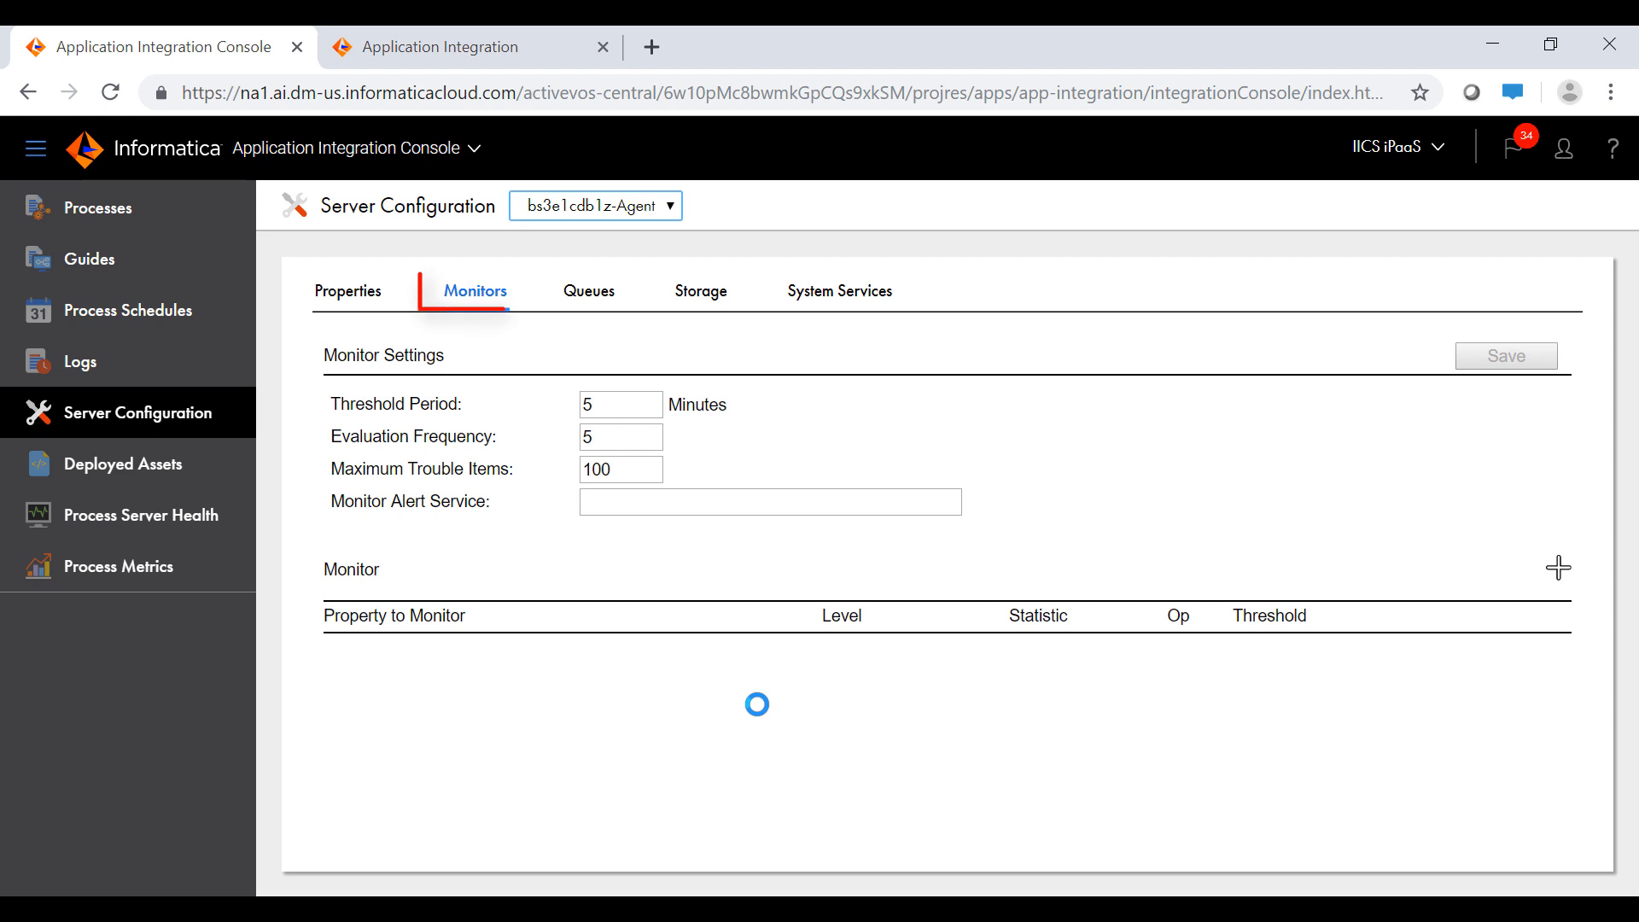
click(590, 290)
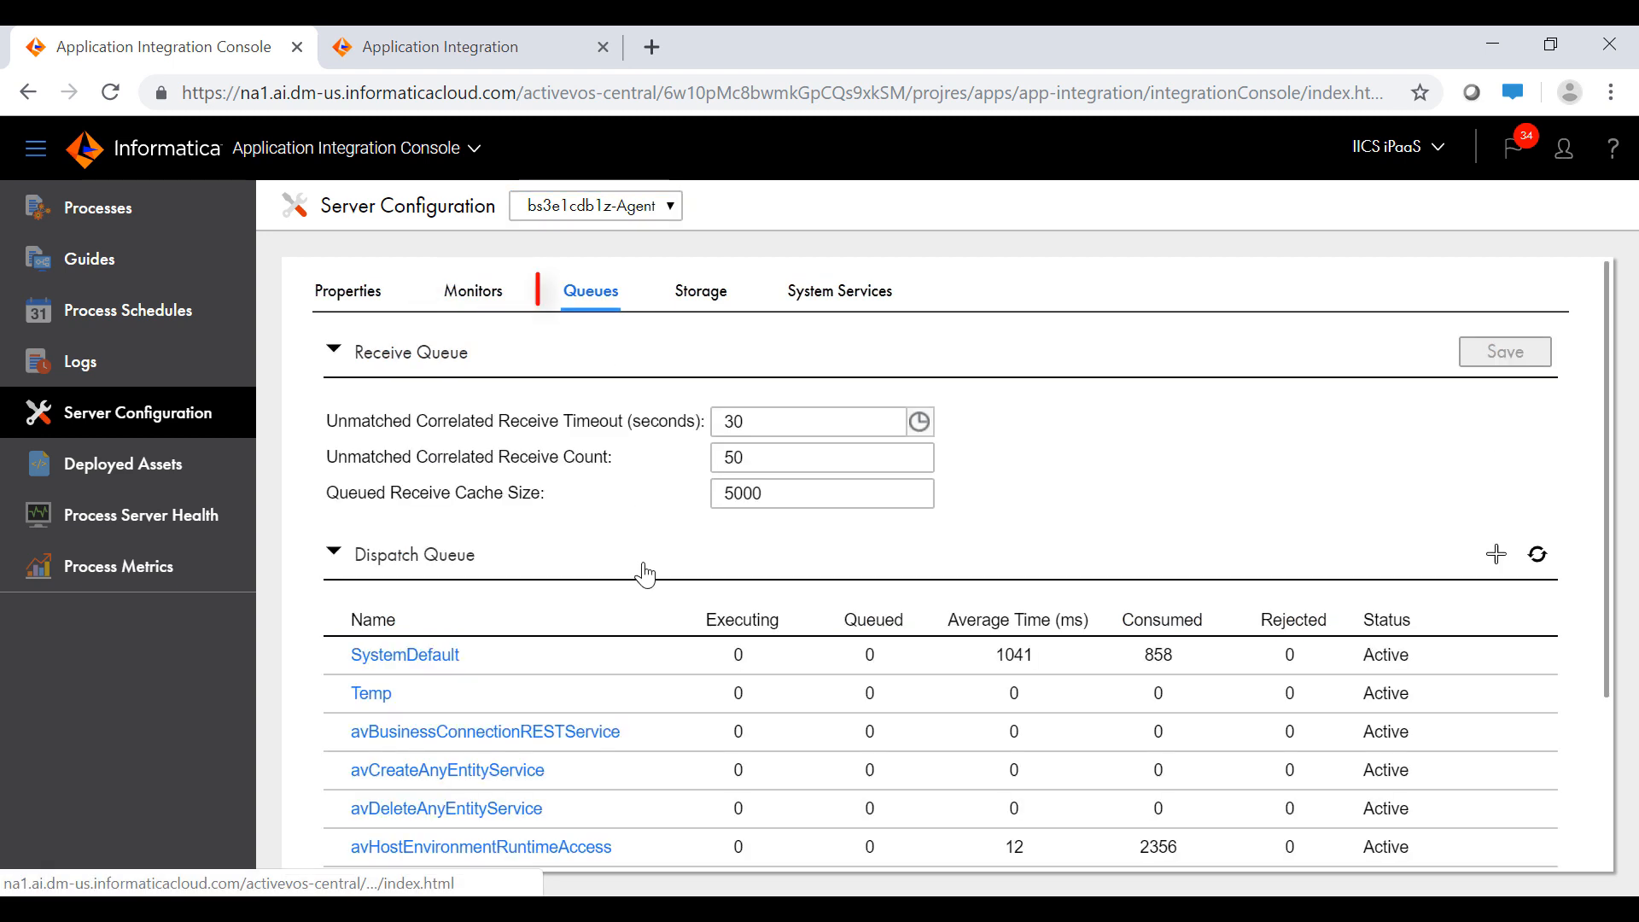
click(700, 291)
click(844, 291)
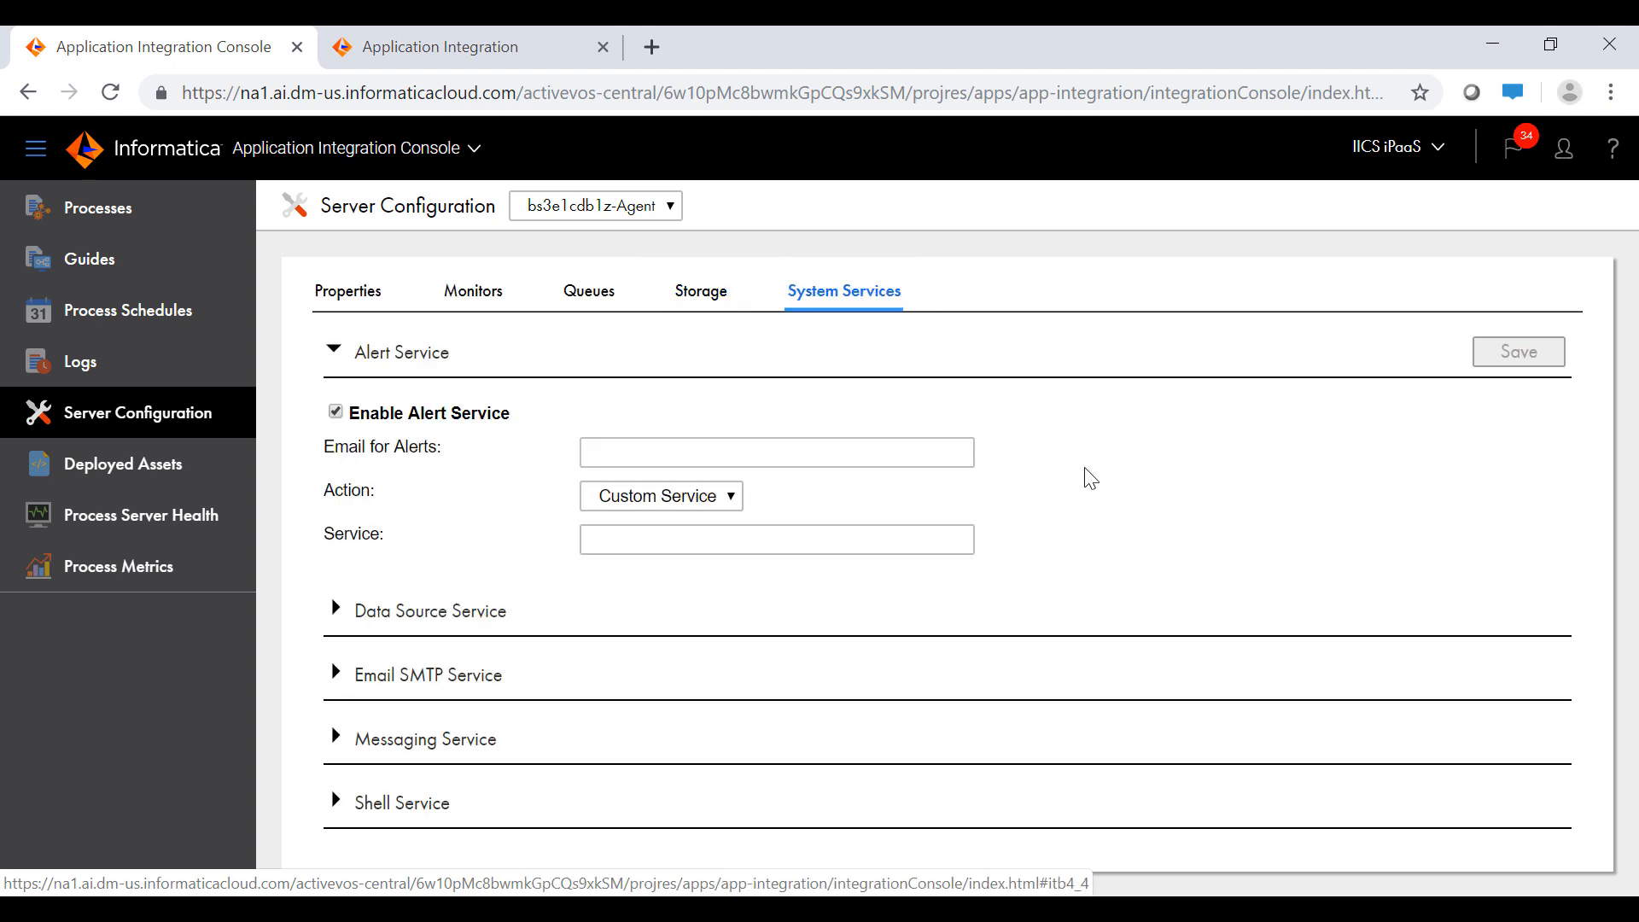
click(123, 464)
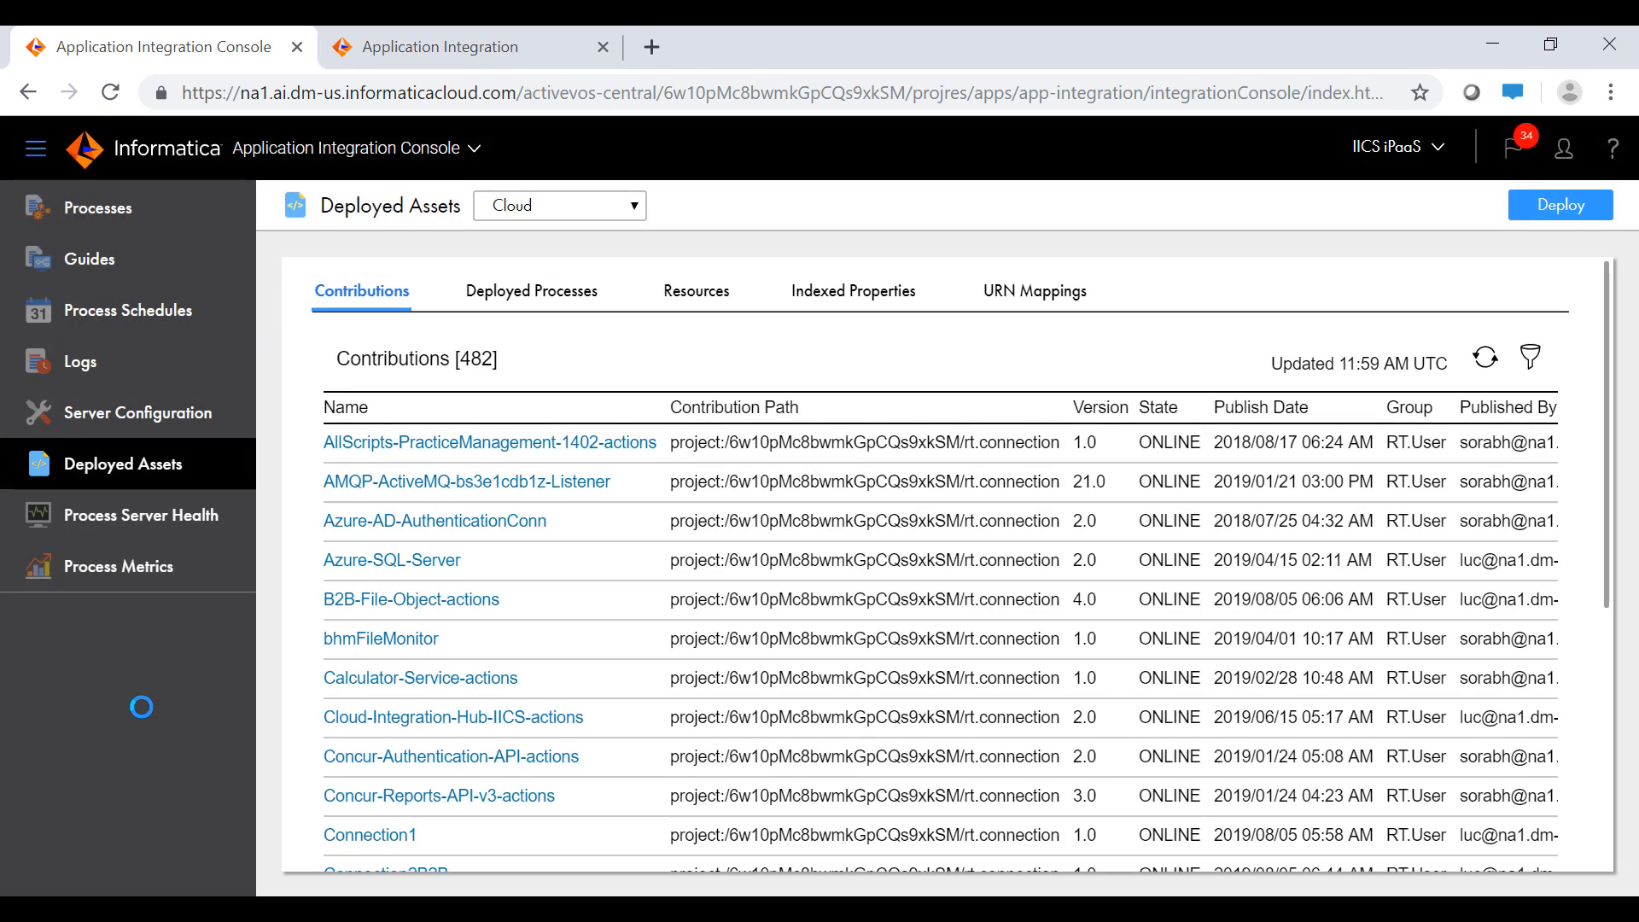
- Browse Deployed Processes, Resources, Indexed Properties and URN Mappings, then show Process Server Health
click(535, 291)
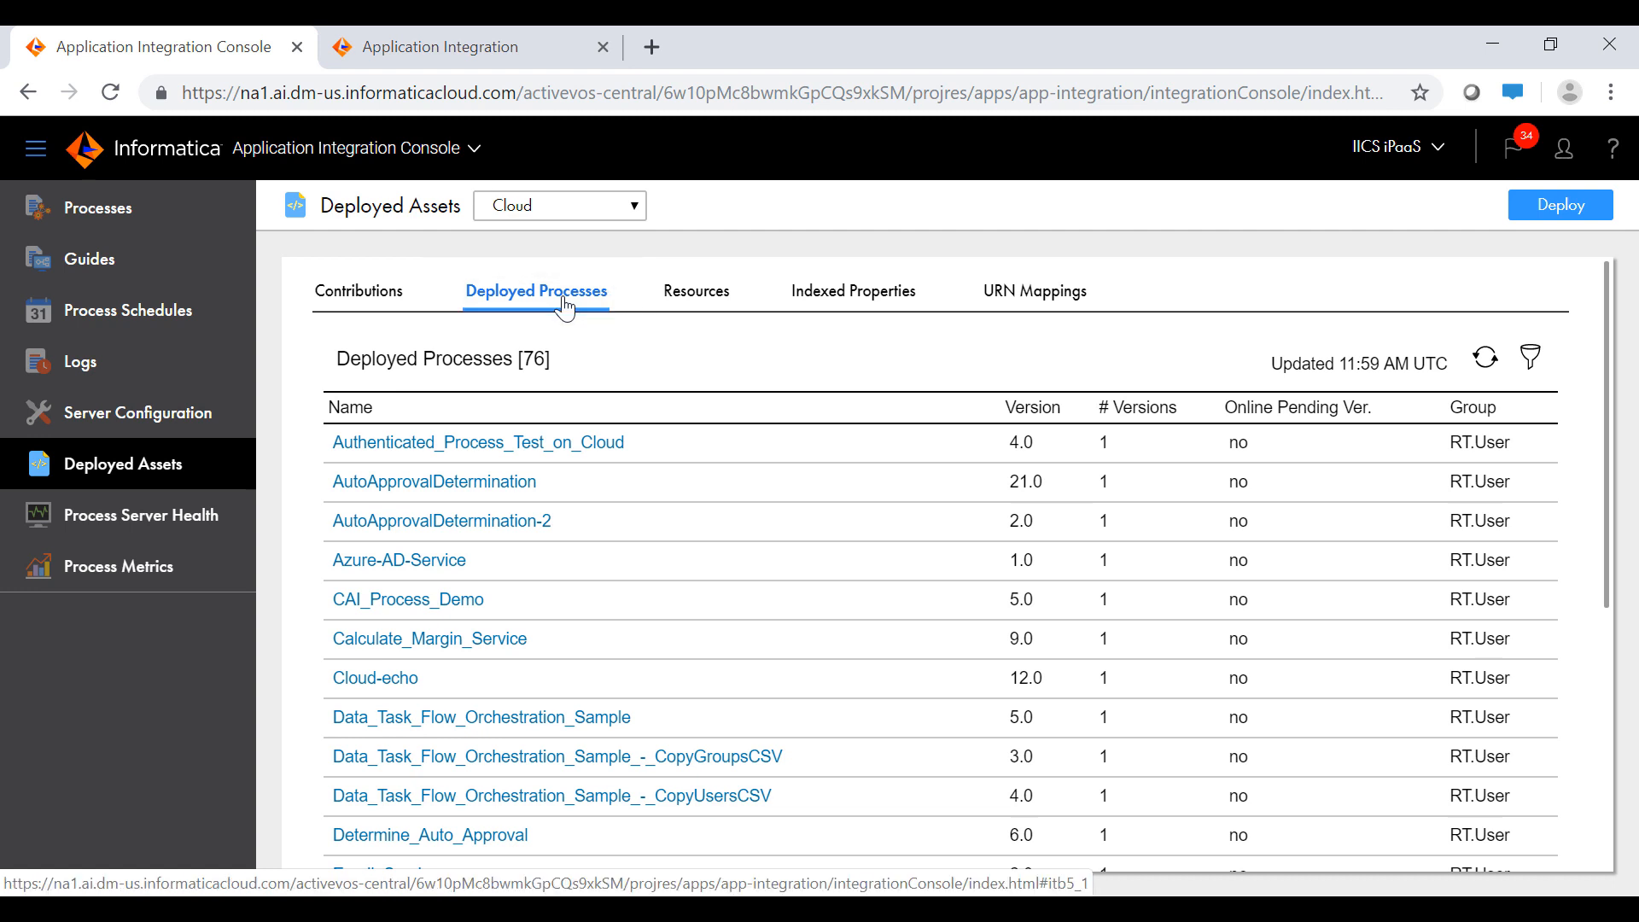
click(698, 292)
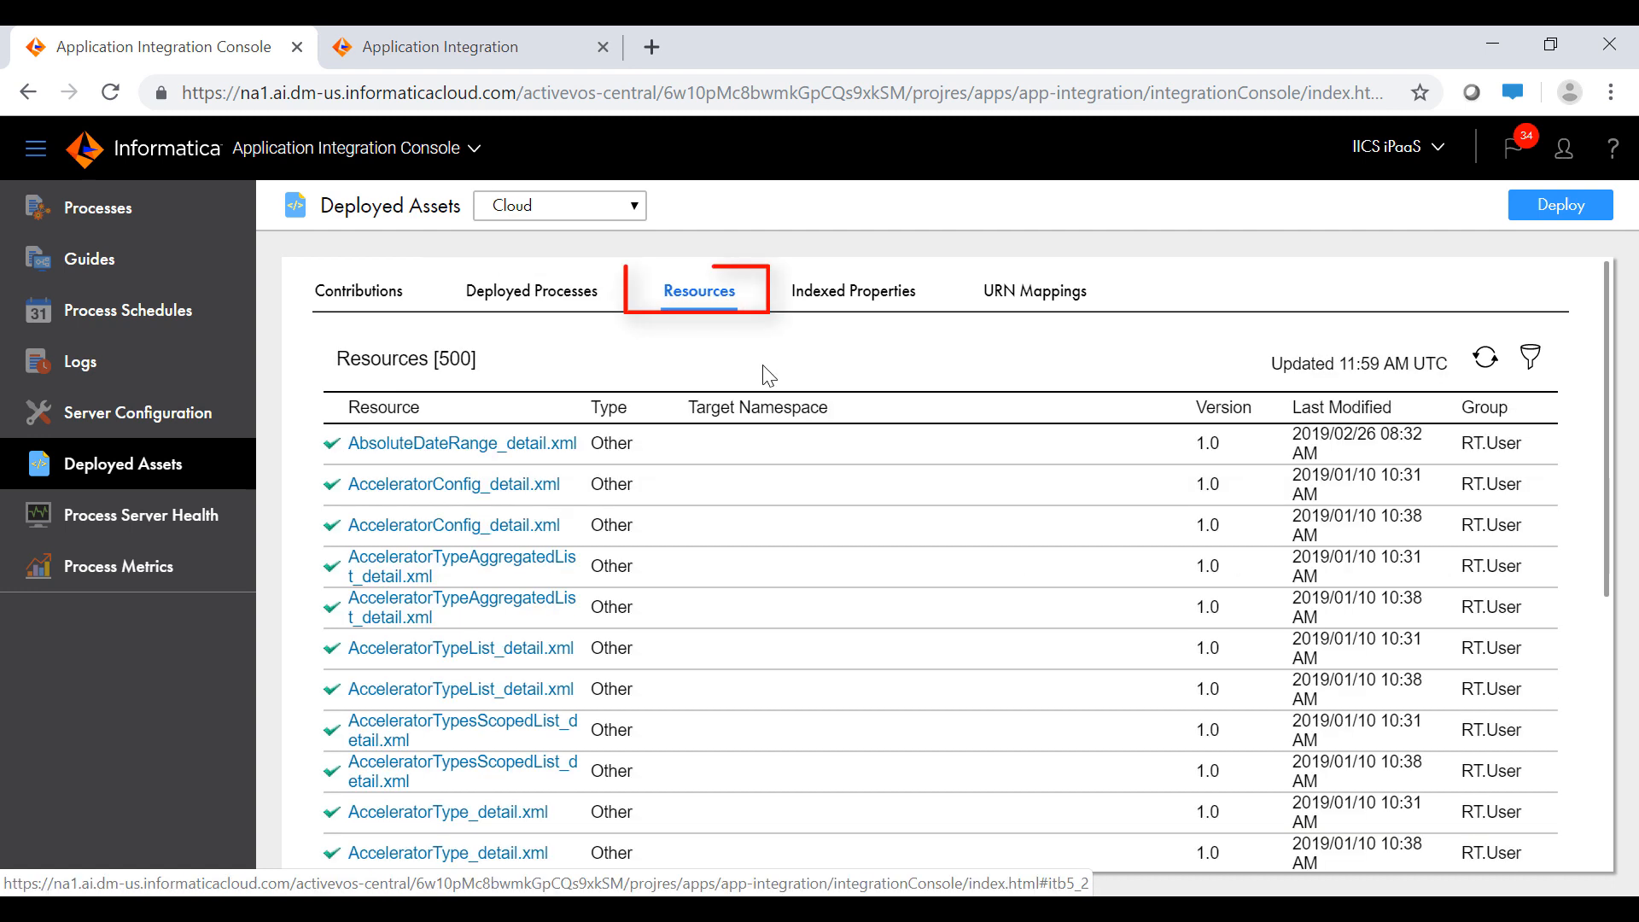
click(856, 292)
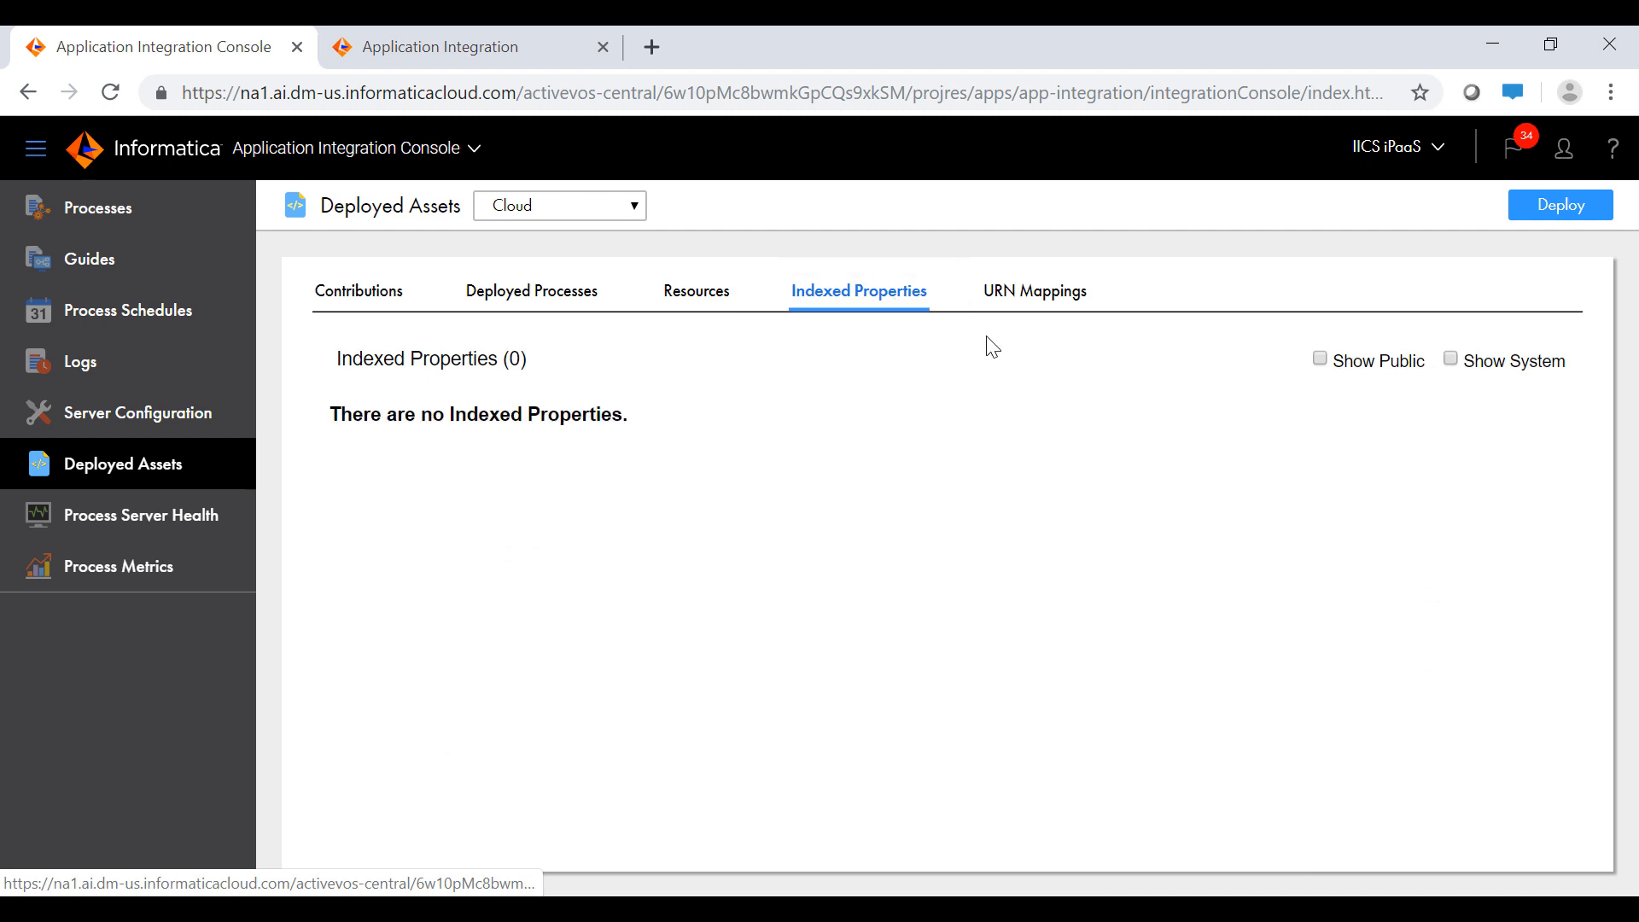
click(1035, 291)
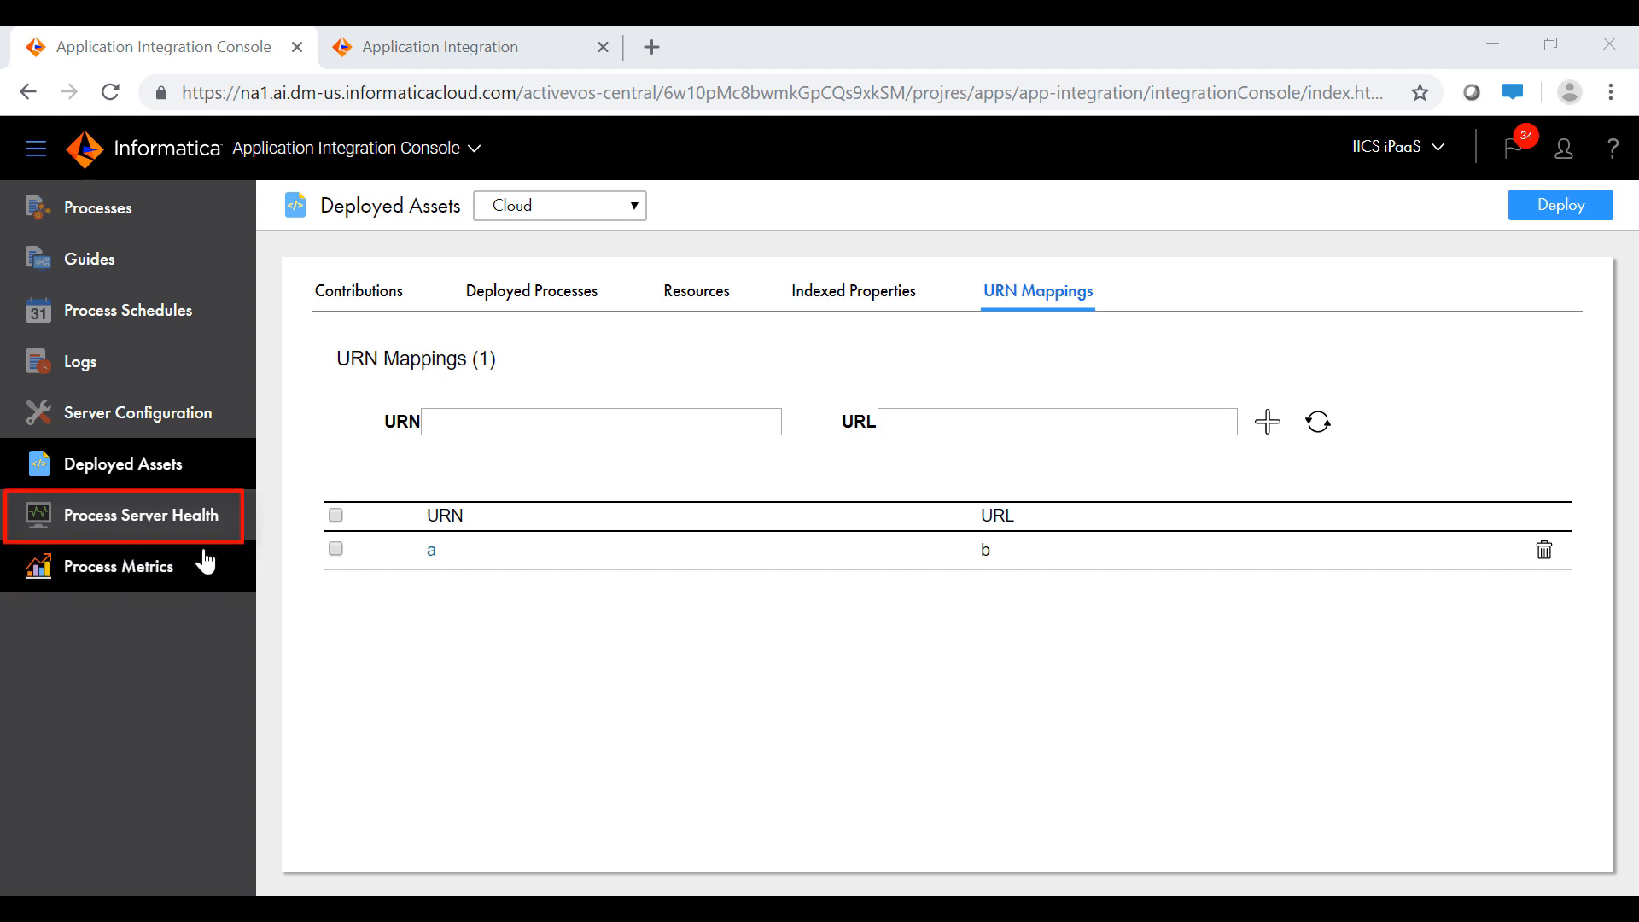
click(141, 515)
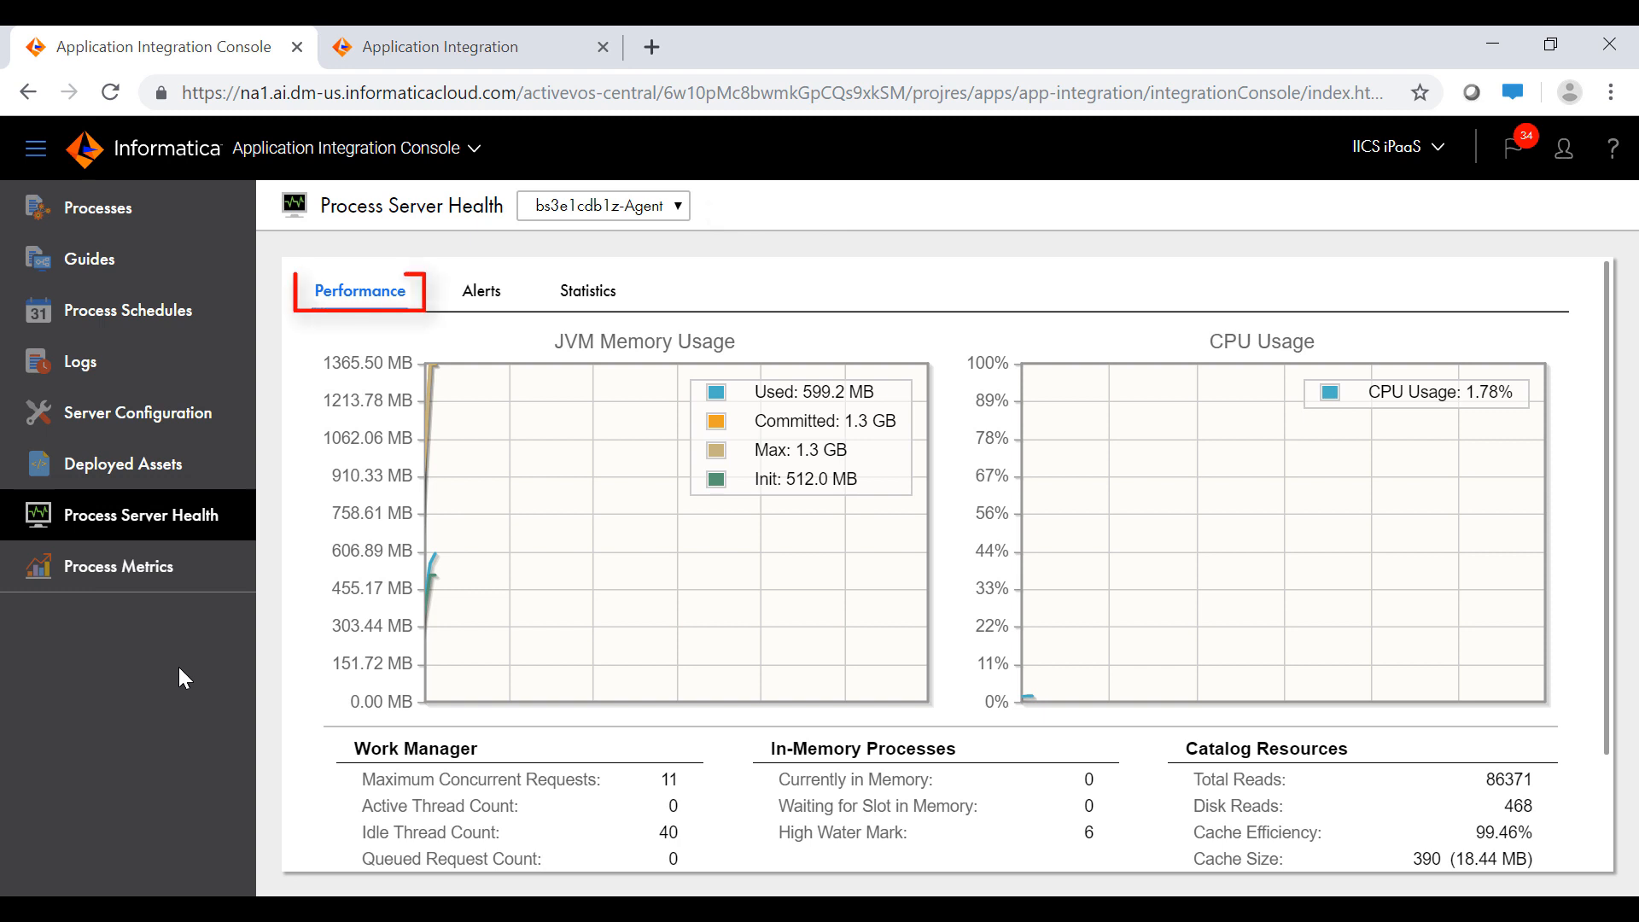
- Check the server's Alerts and Statistics, then Process Metrics' Receive Queue
click(482, 291)
click(588, 291)
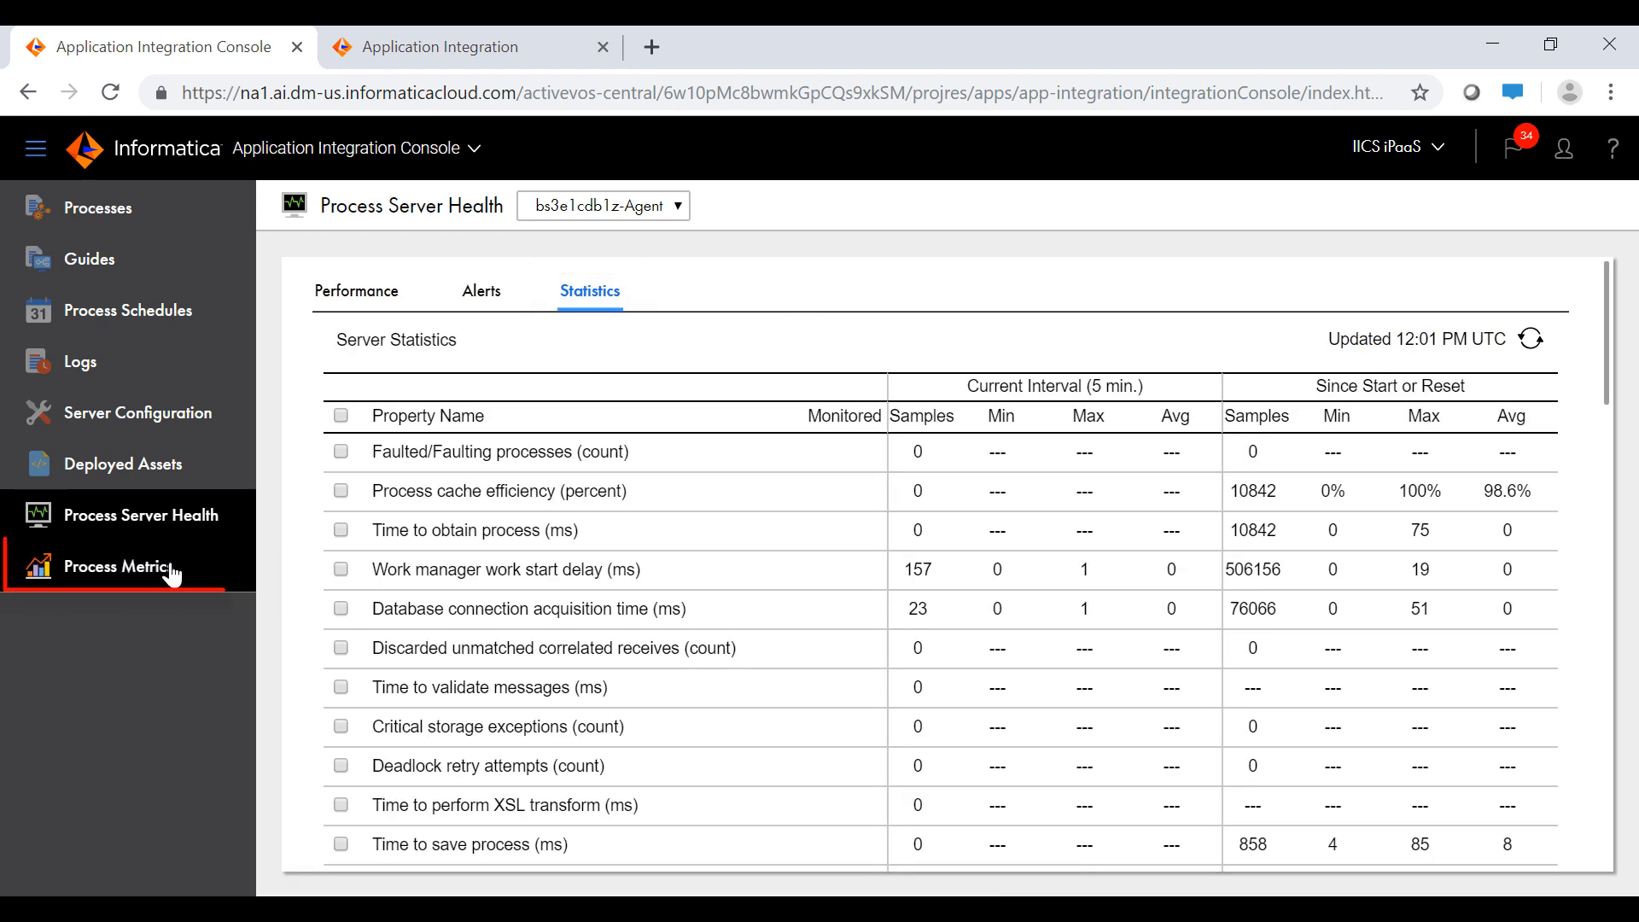
click(118, 567)
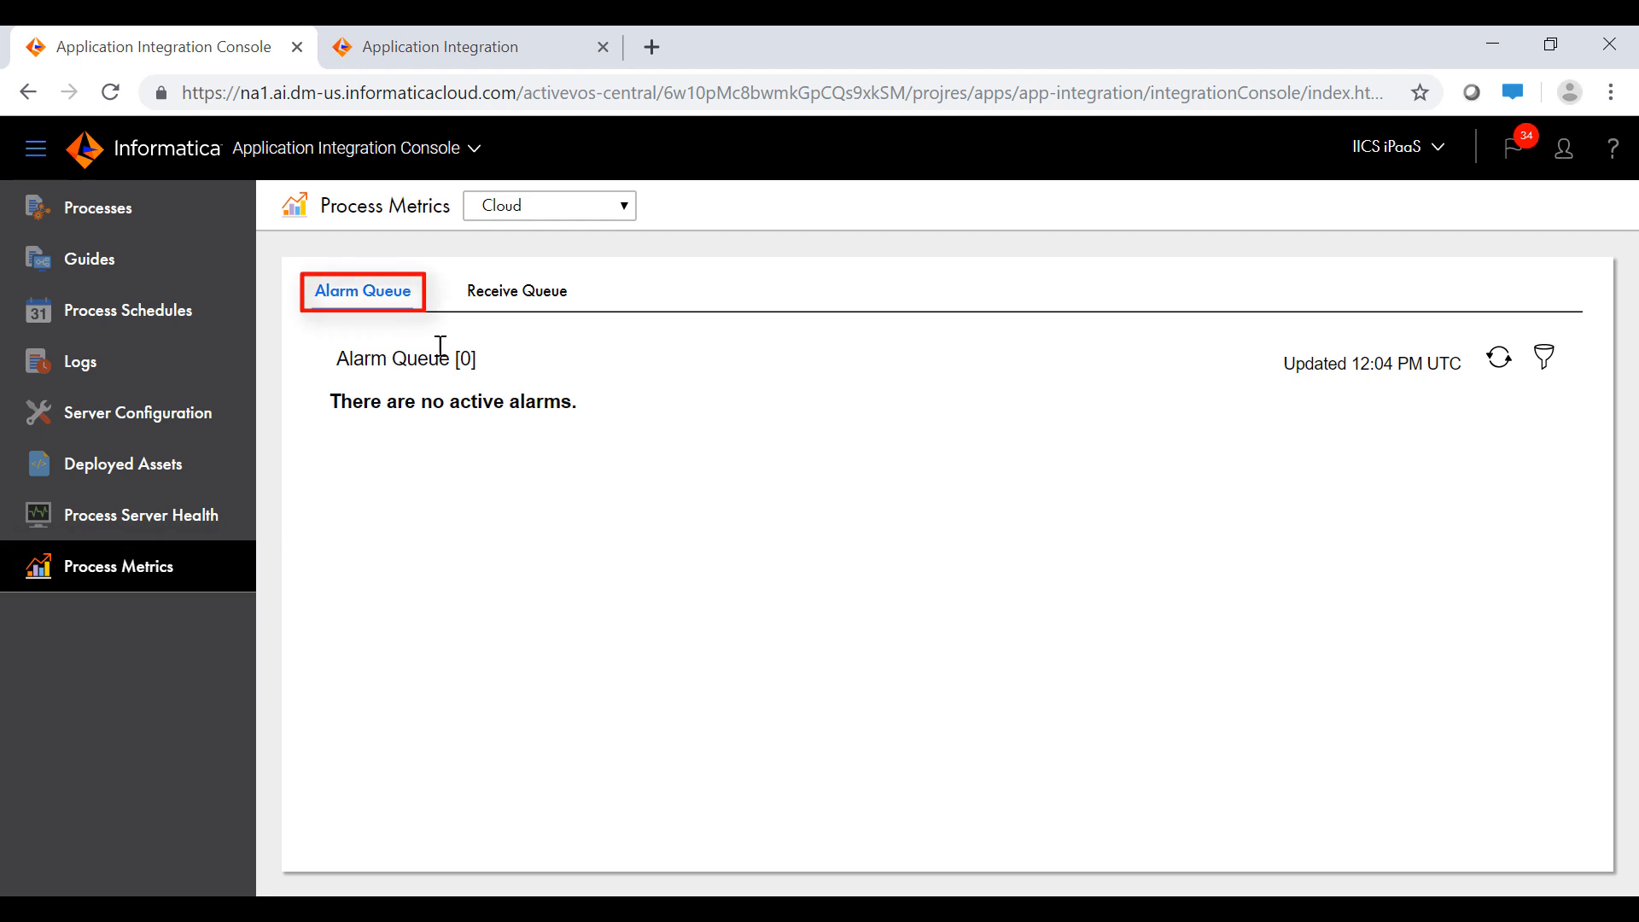
click(518, 290)
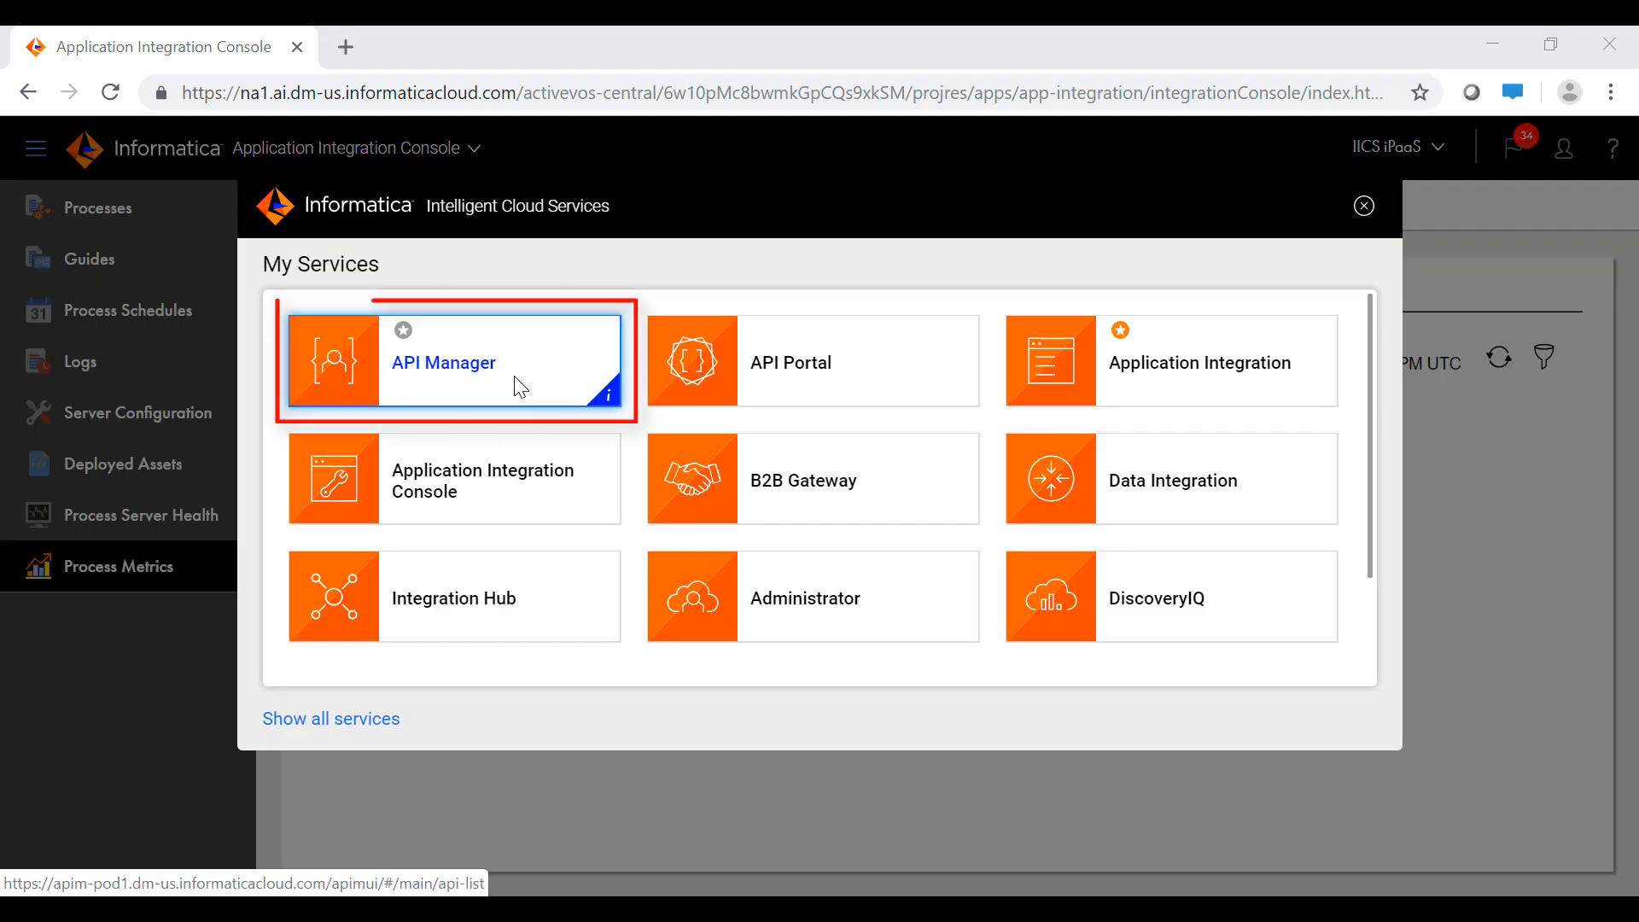
- Switch to API Manager to see the API Registry listing all 166 services
click(519, 385)
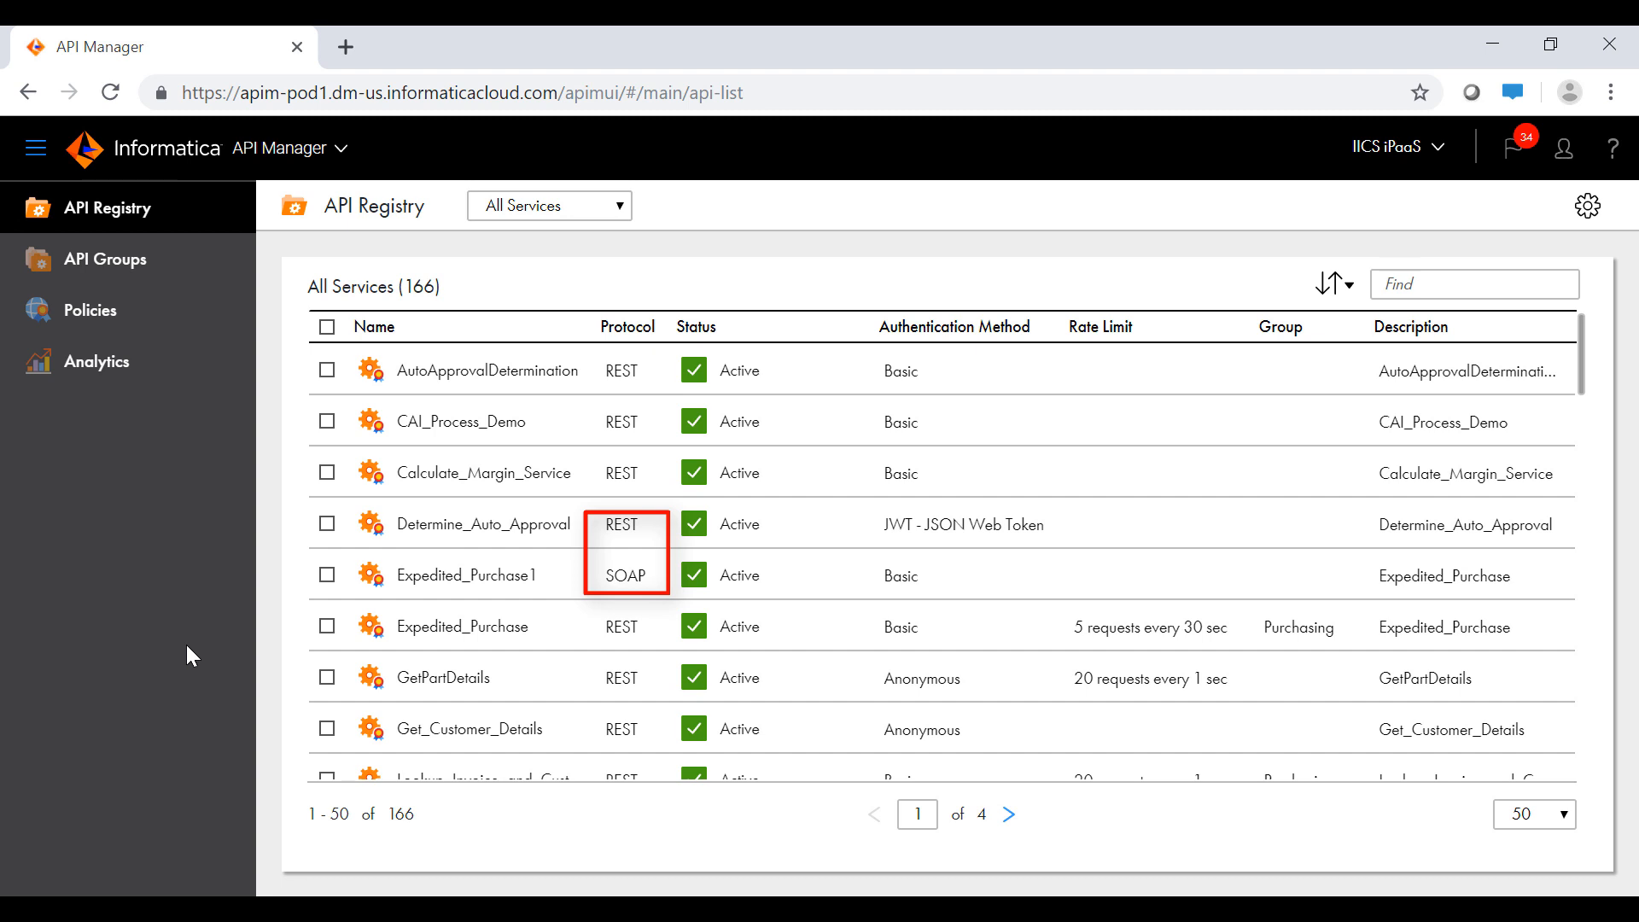
- Filter the registry to available services, then to managed APIs only
click(615, 211)
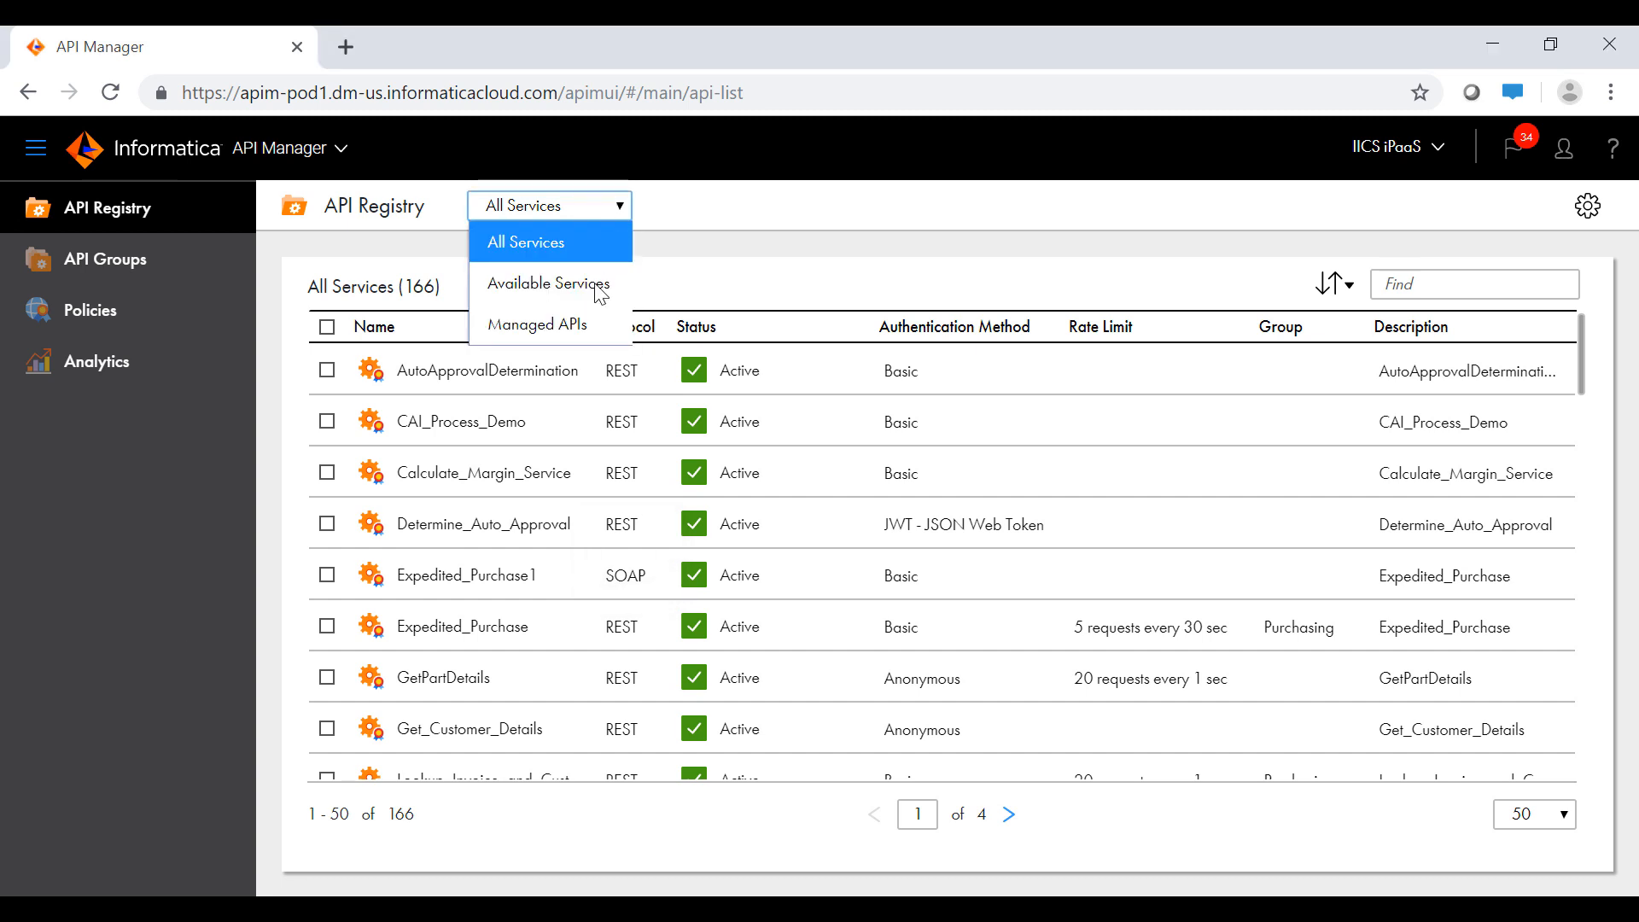
click(593, 289)
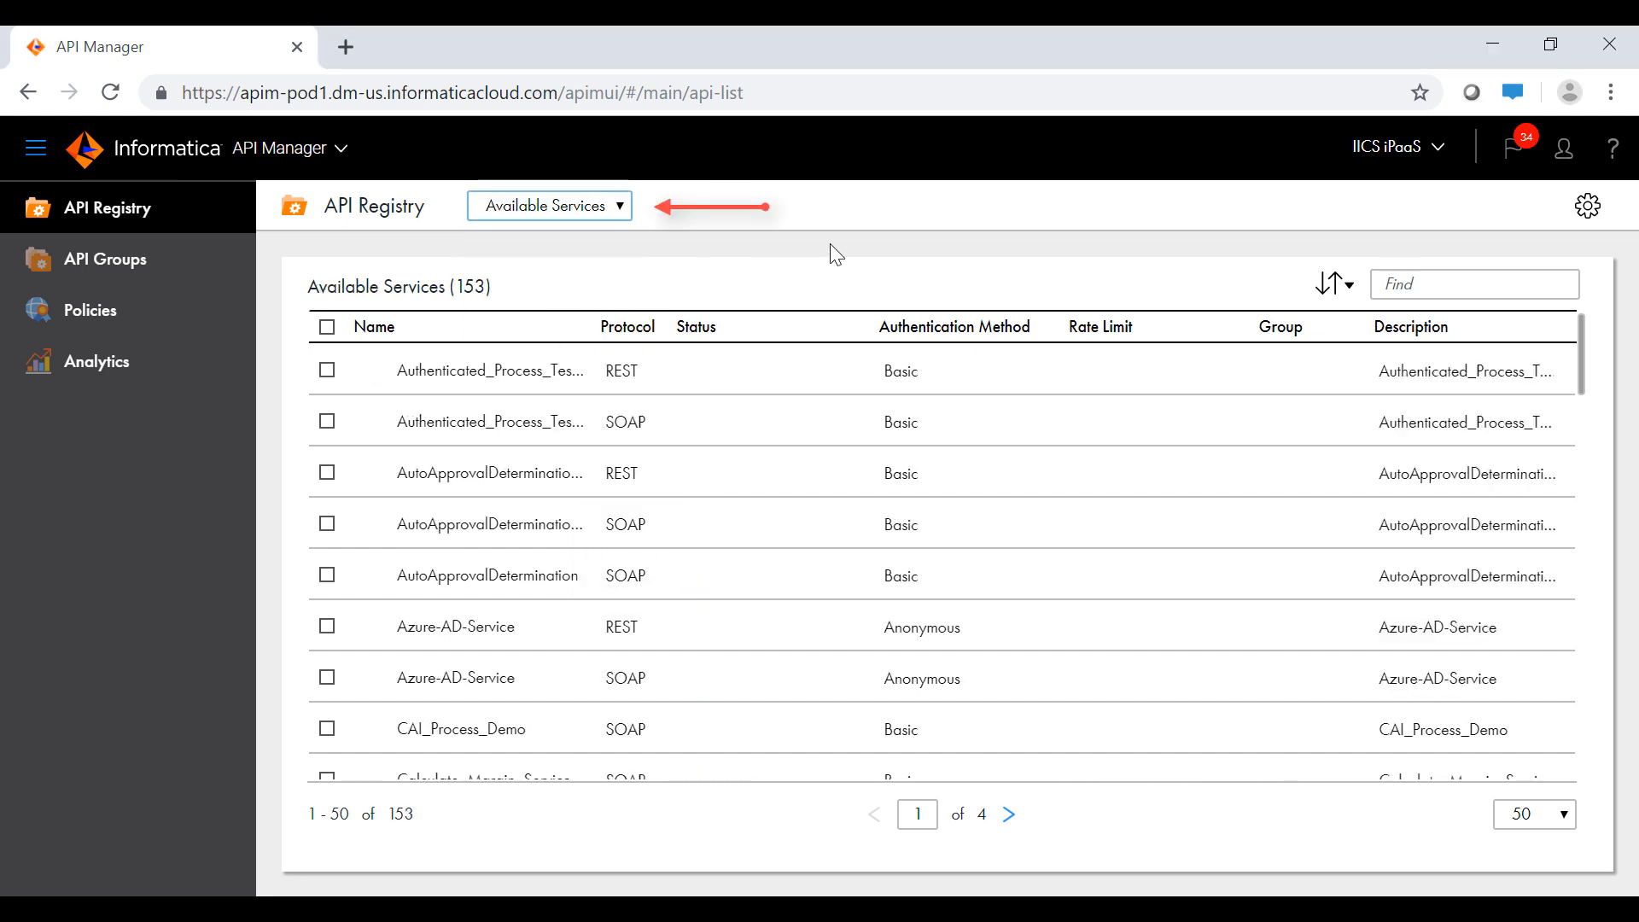
click(603, 205)
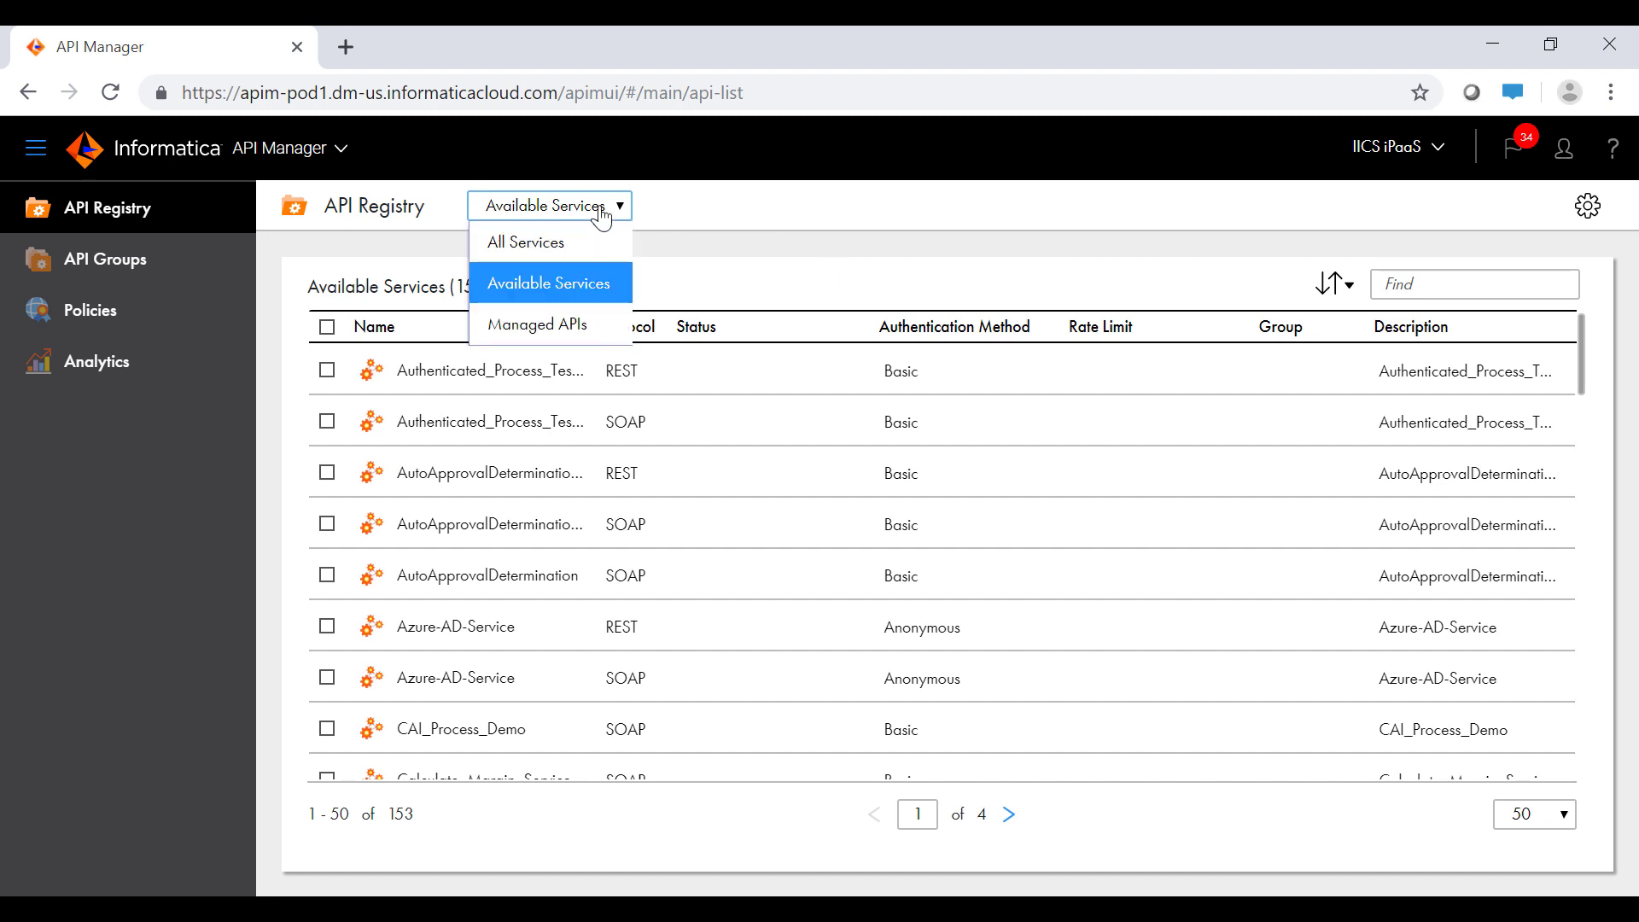
click(579, 325)
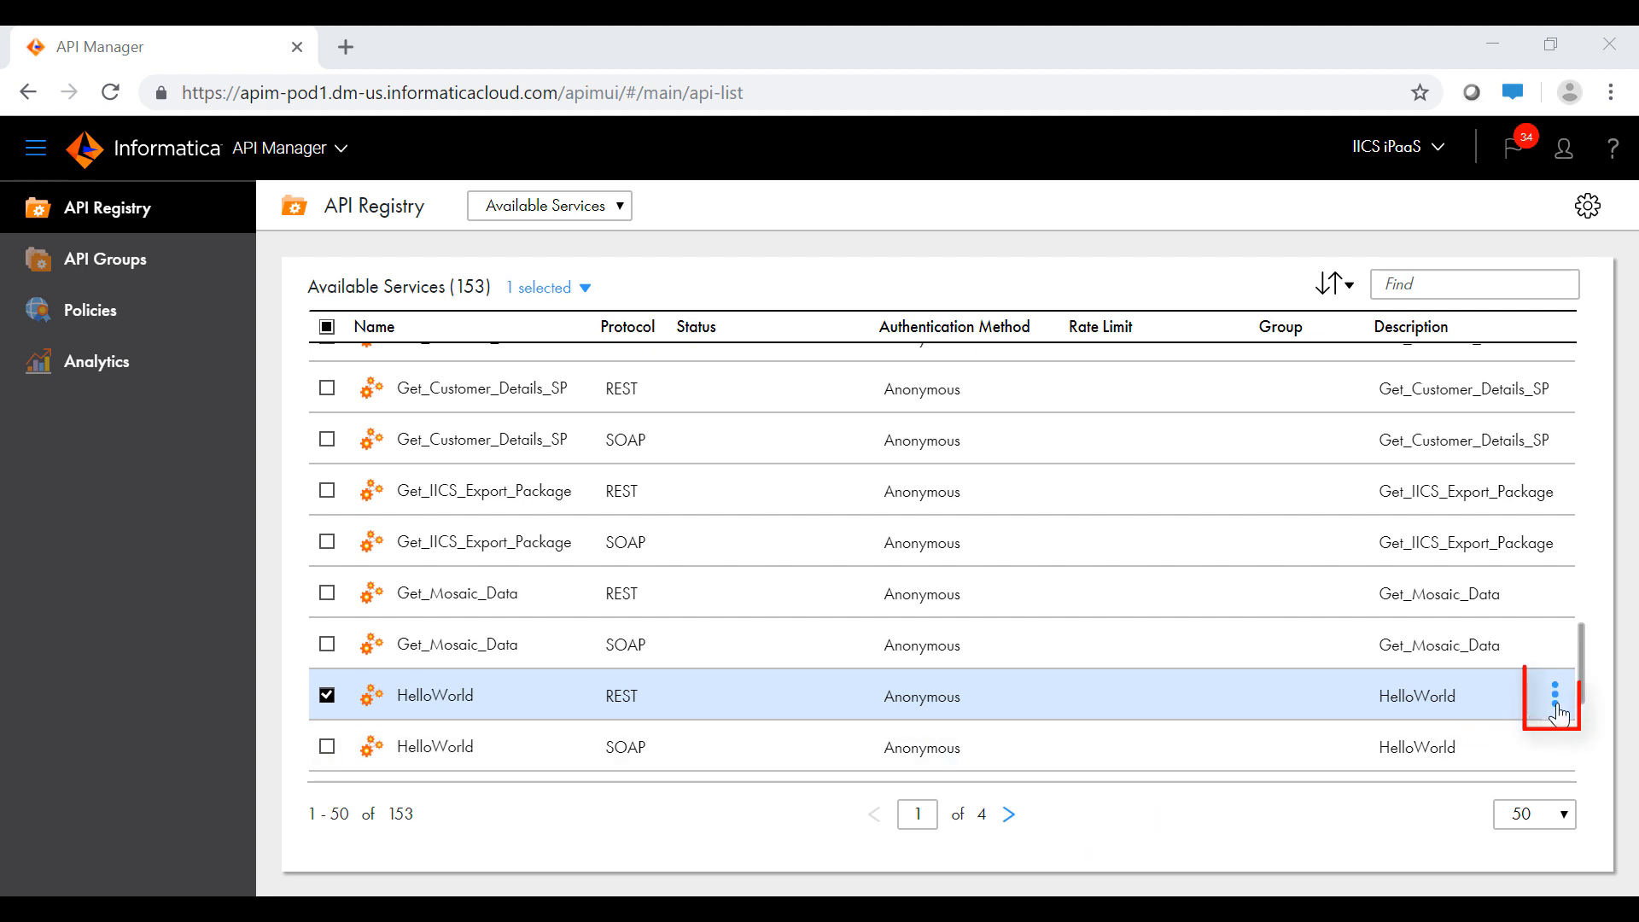
- Create a managed API from the HelloWorld REST service and list only the 14 managed APIs
click(1554, 695)
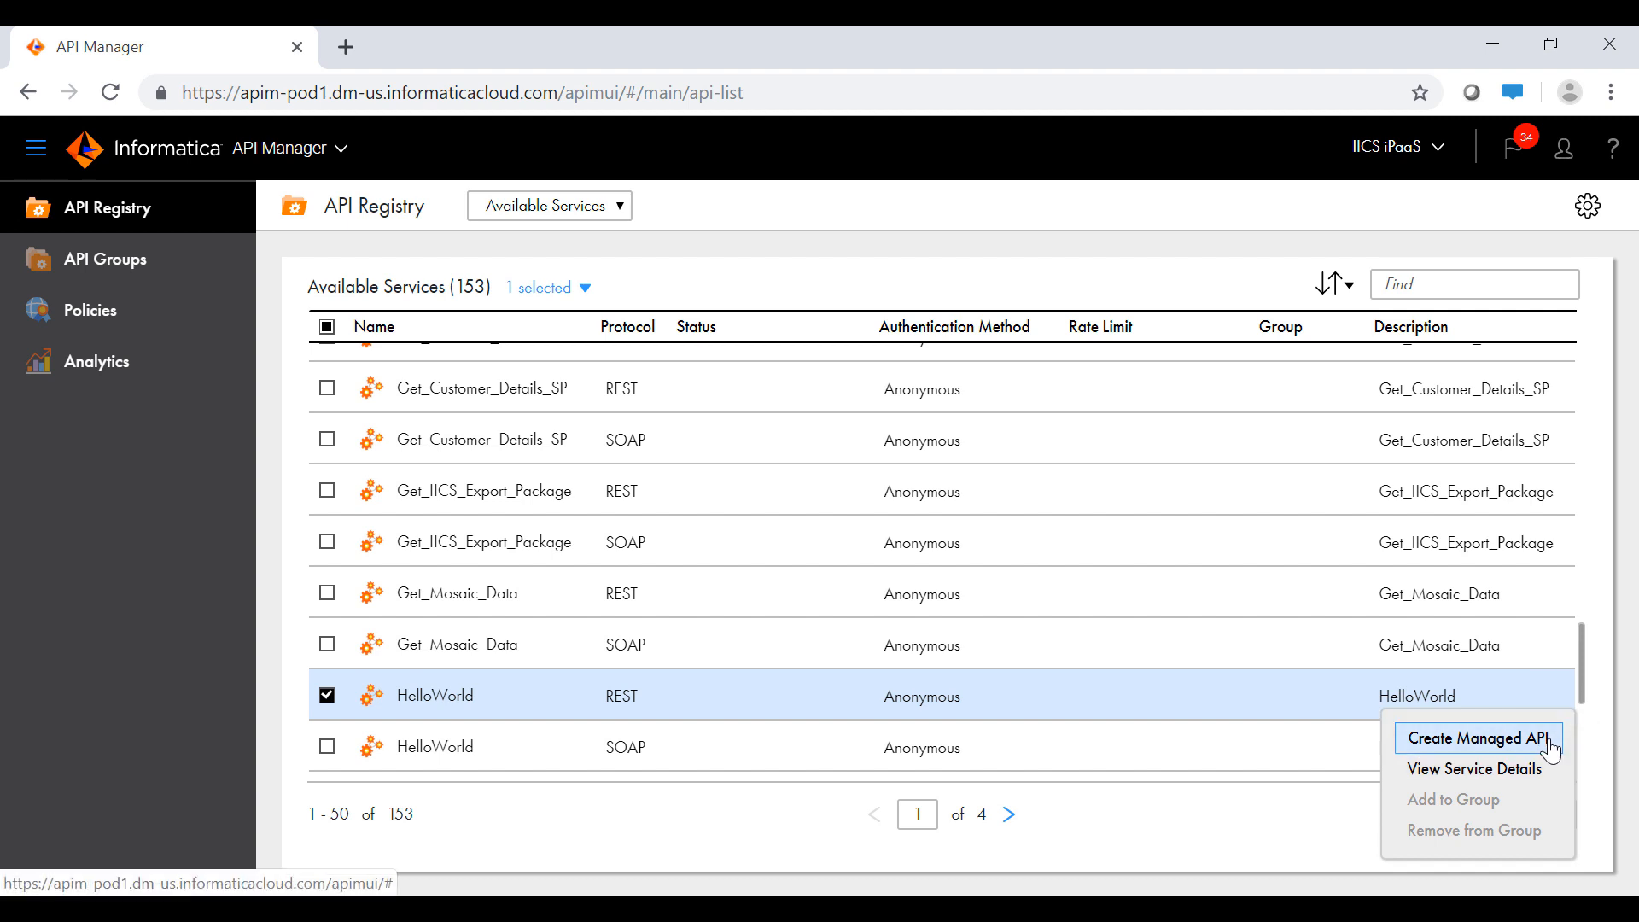
click(1478, 738)
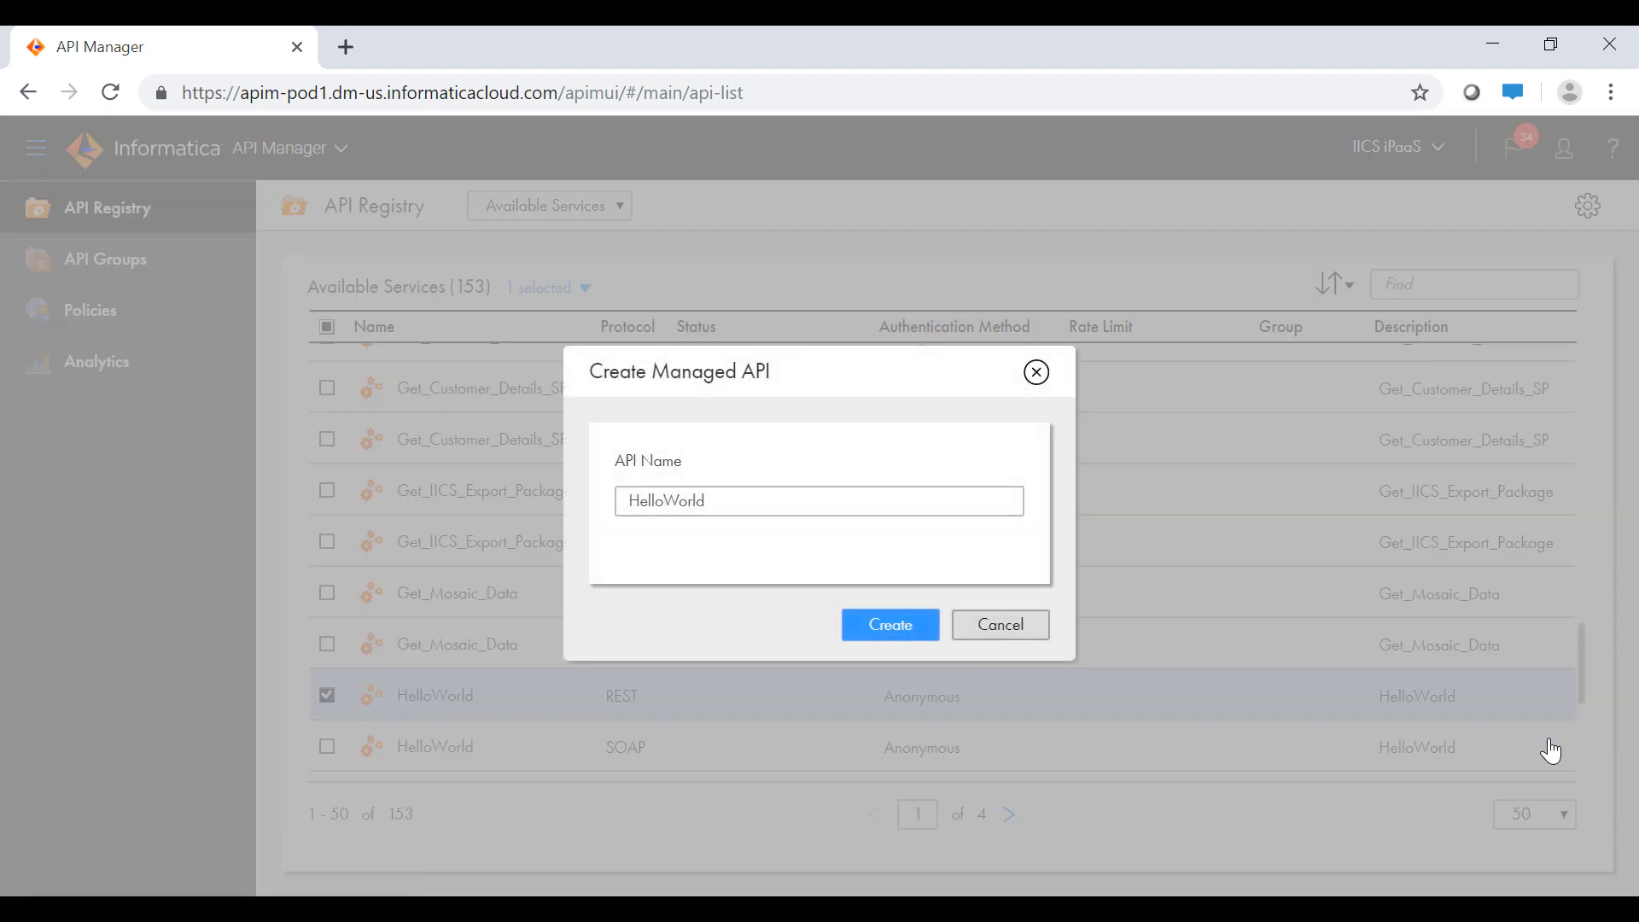
click(890, 626)
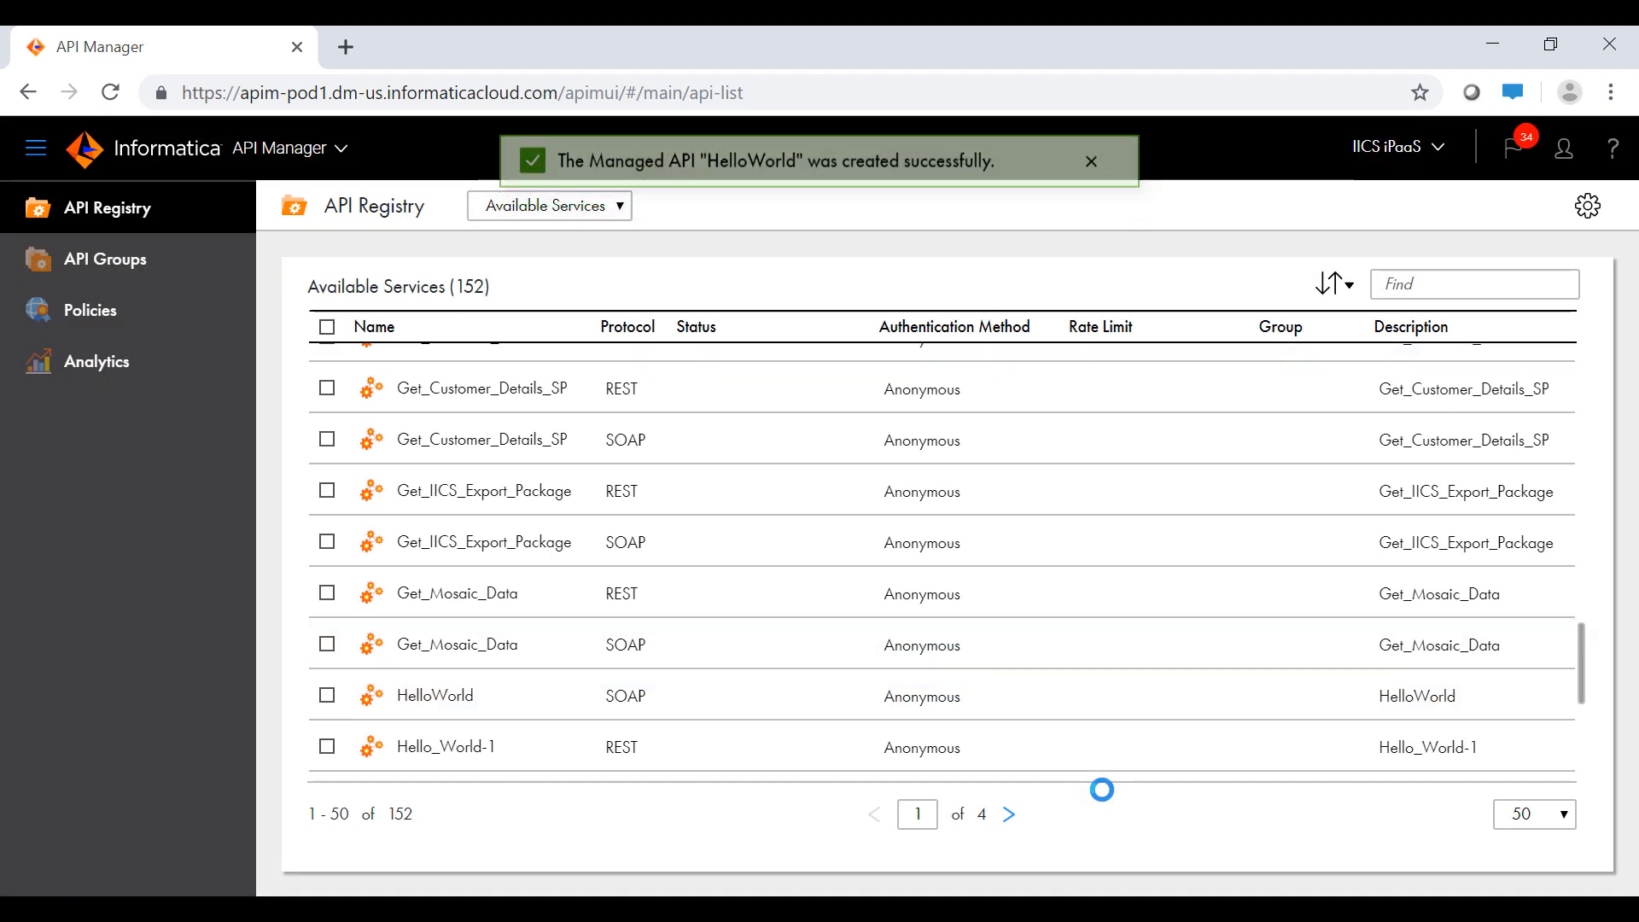
click(608, 206)
click(574, 330)
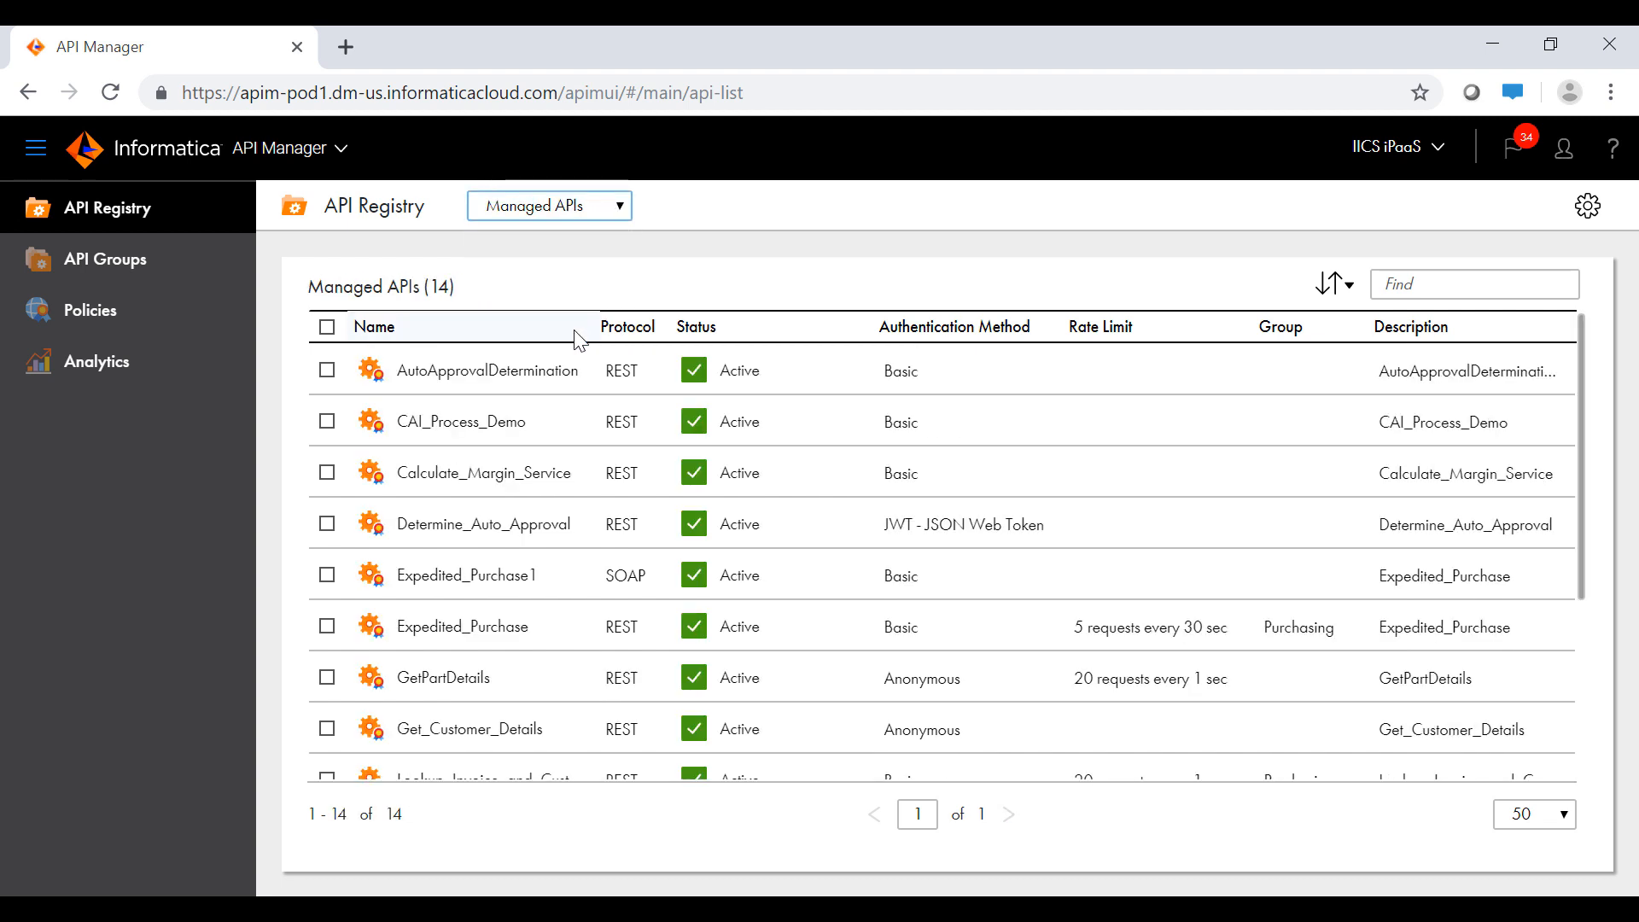
drag(1584, 448, 1583, 644)
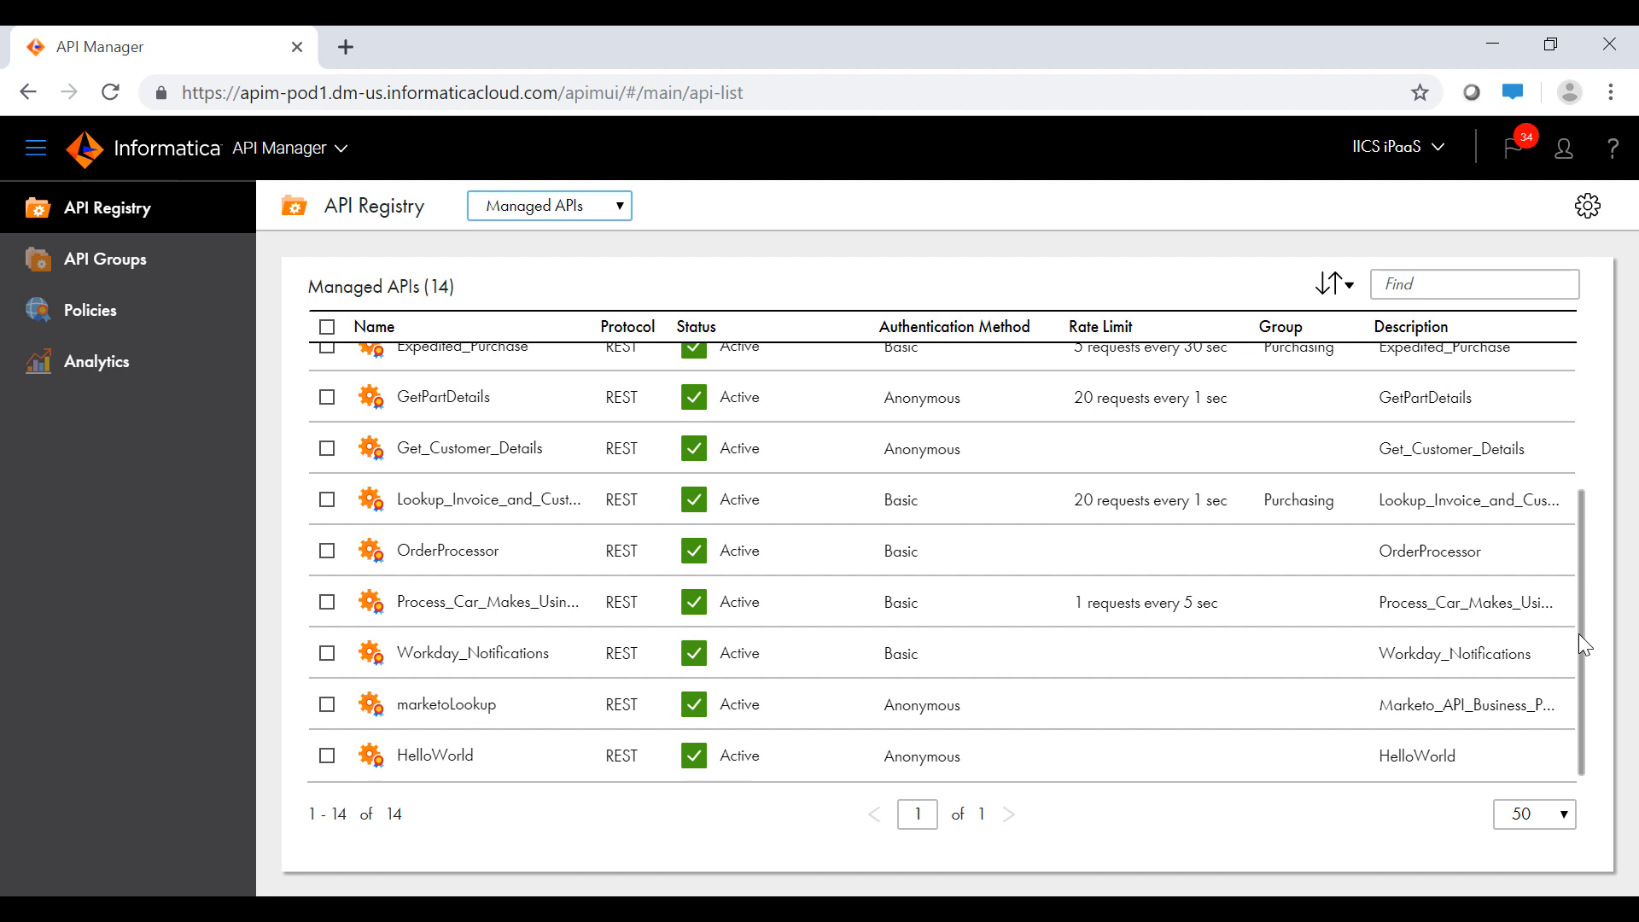
- Select the new HelloWorld managed API, shown as Active with Anonymous authentication
click(1564, 756)
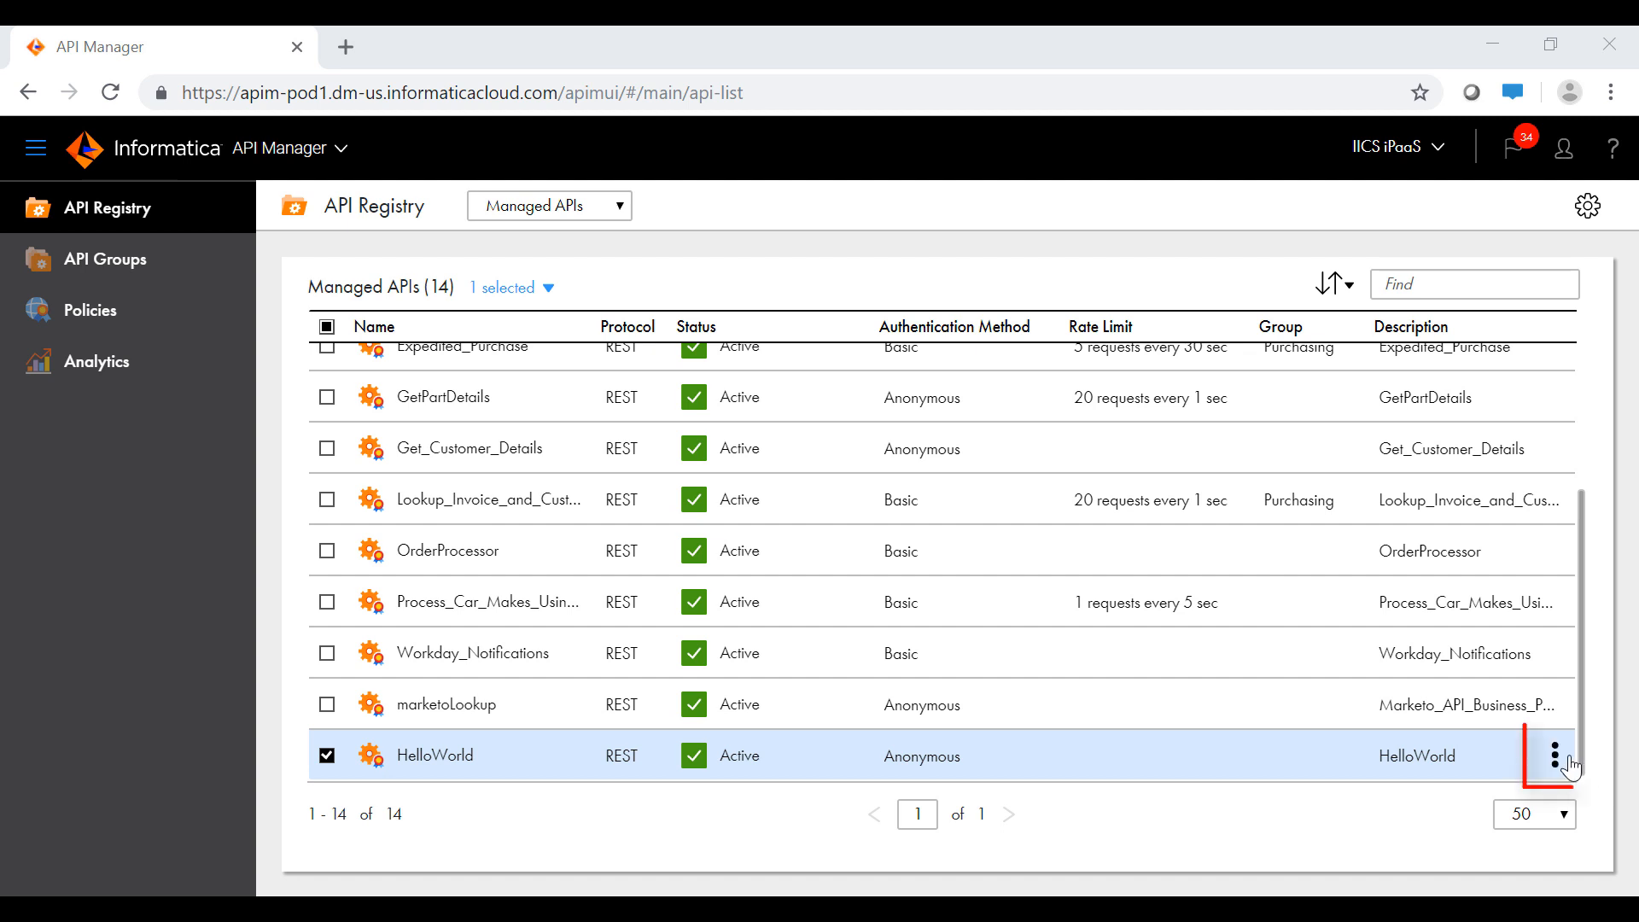
- Enable an API-specific rate limit for HelloWorld of 5 requests every 60 seconds
click(1564, 756)
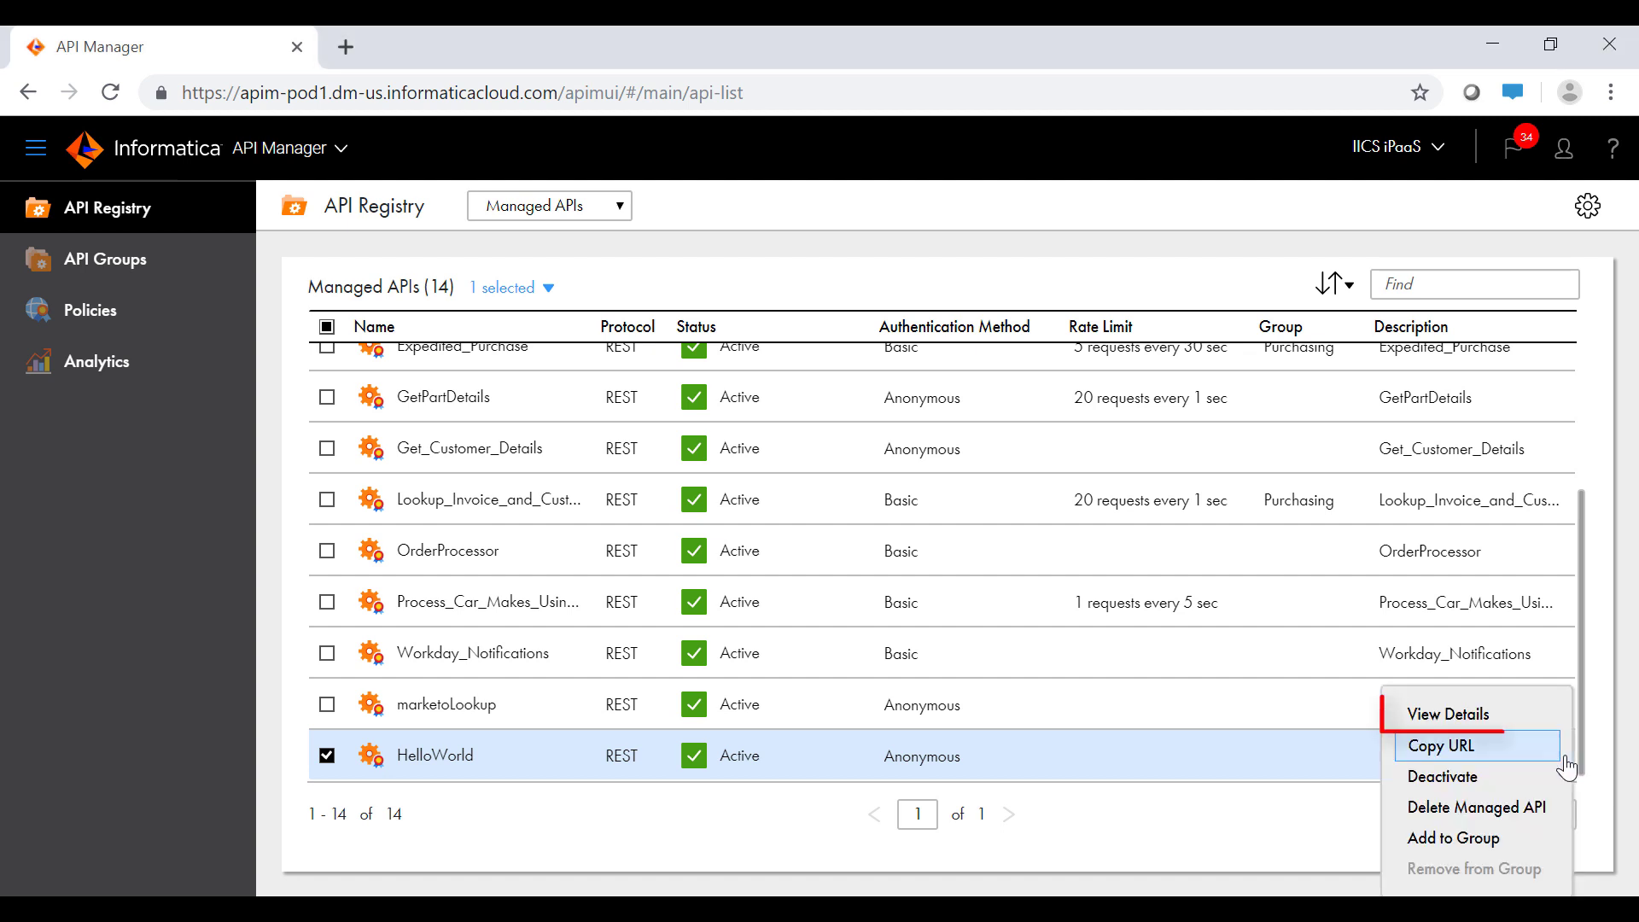
click(1534, 726)
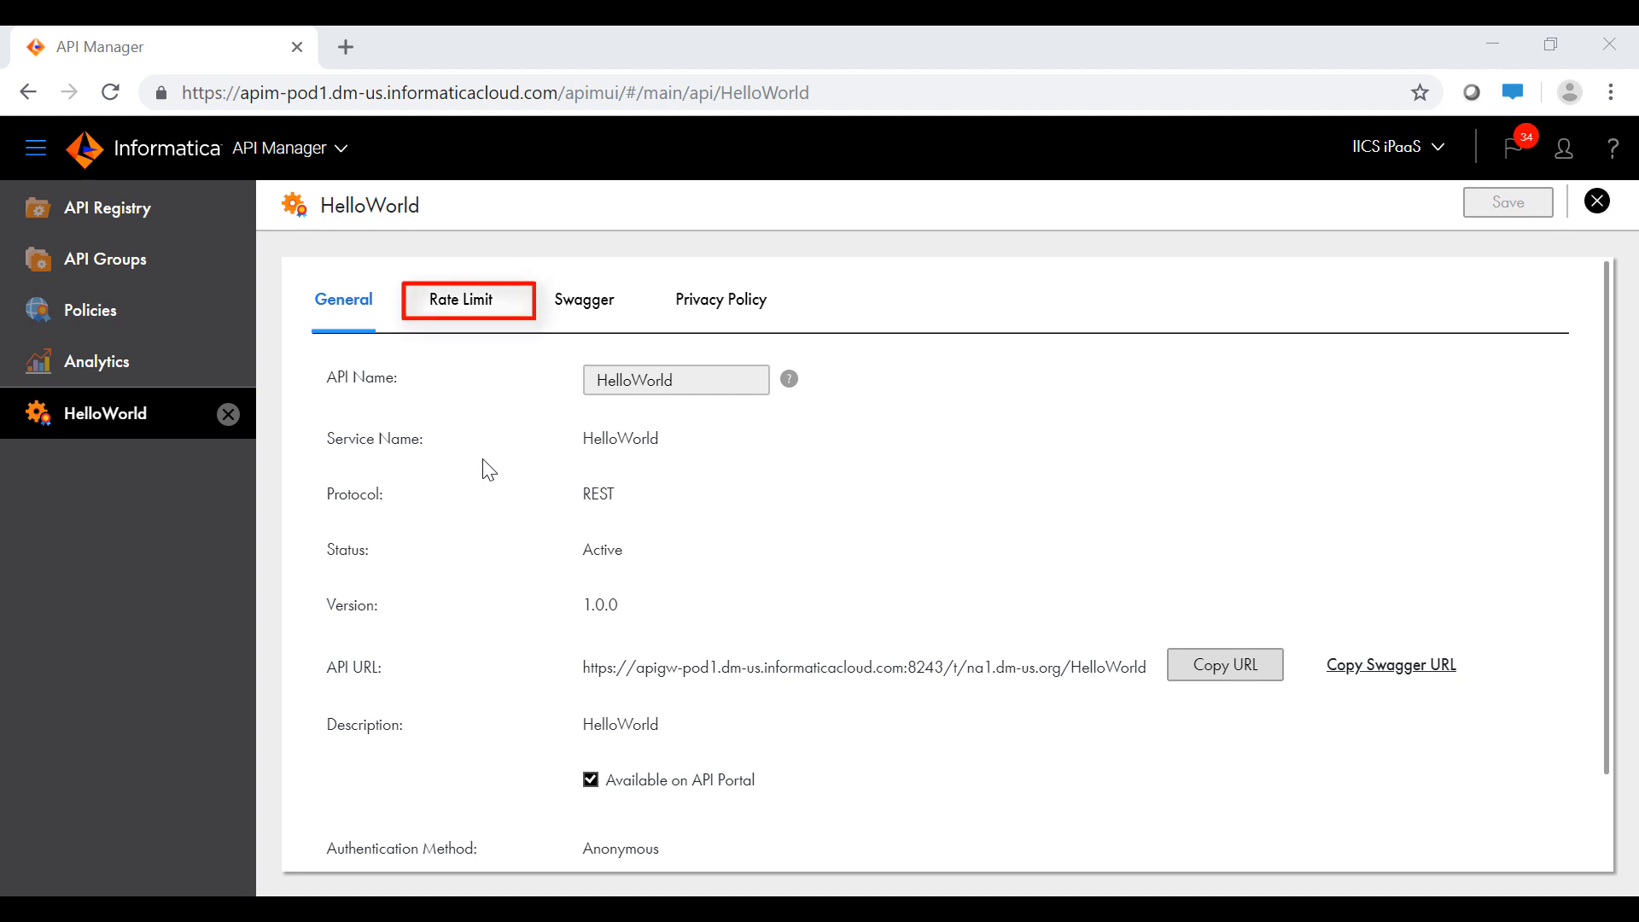
click(484, 312)
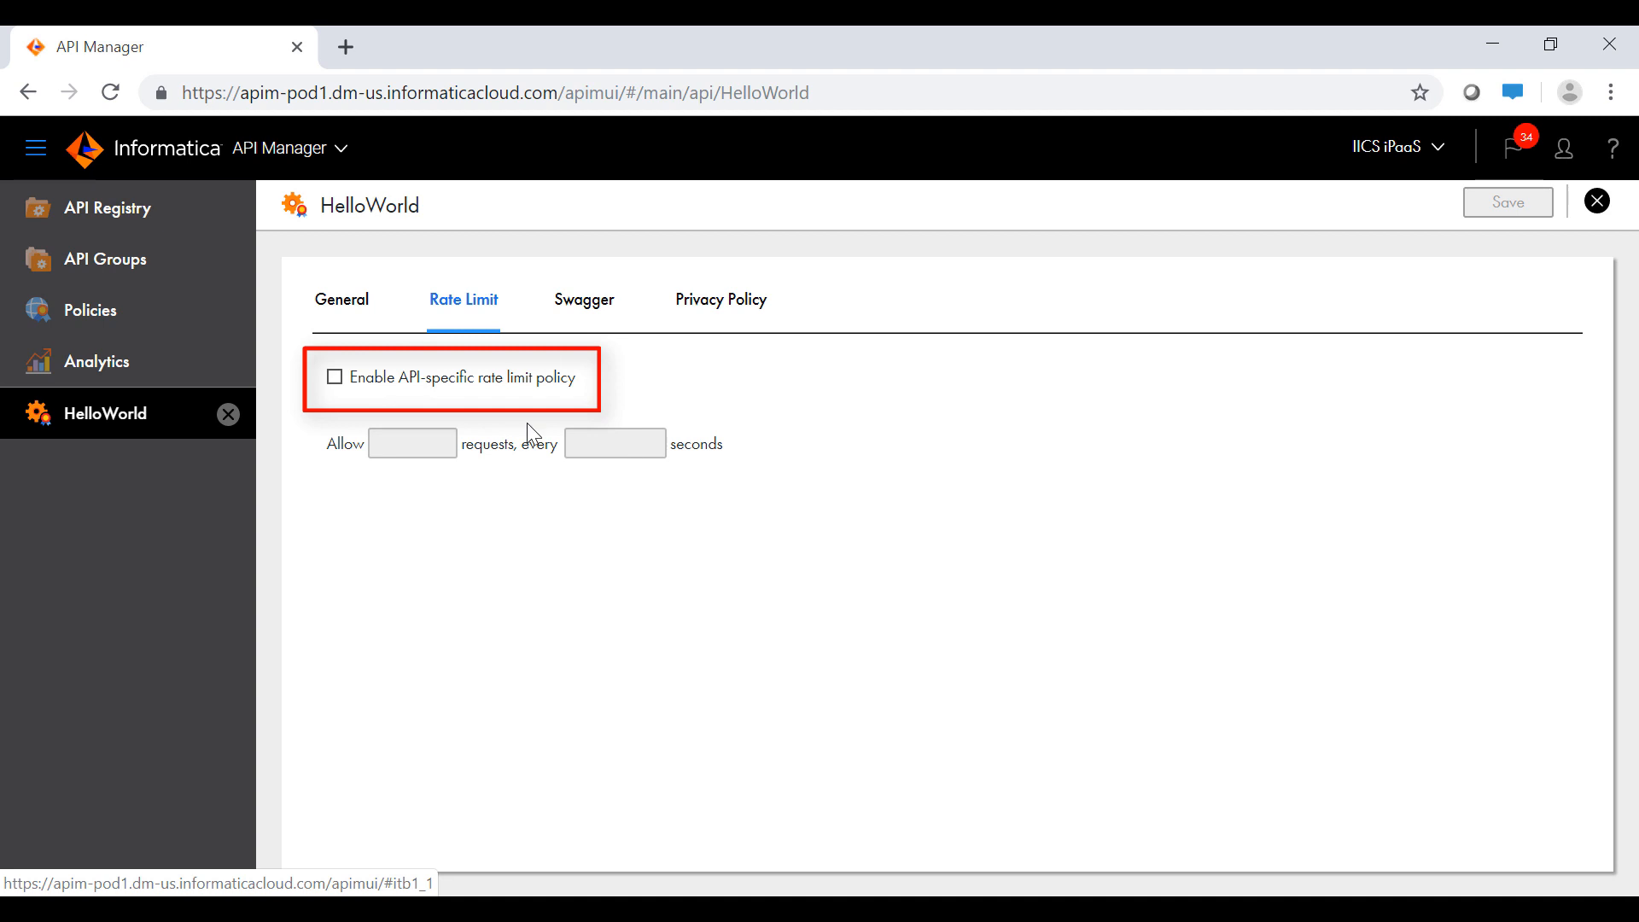
click(334, 376)
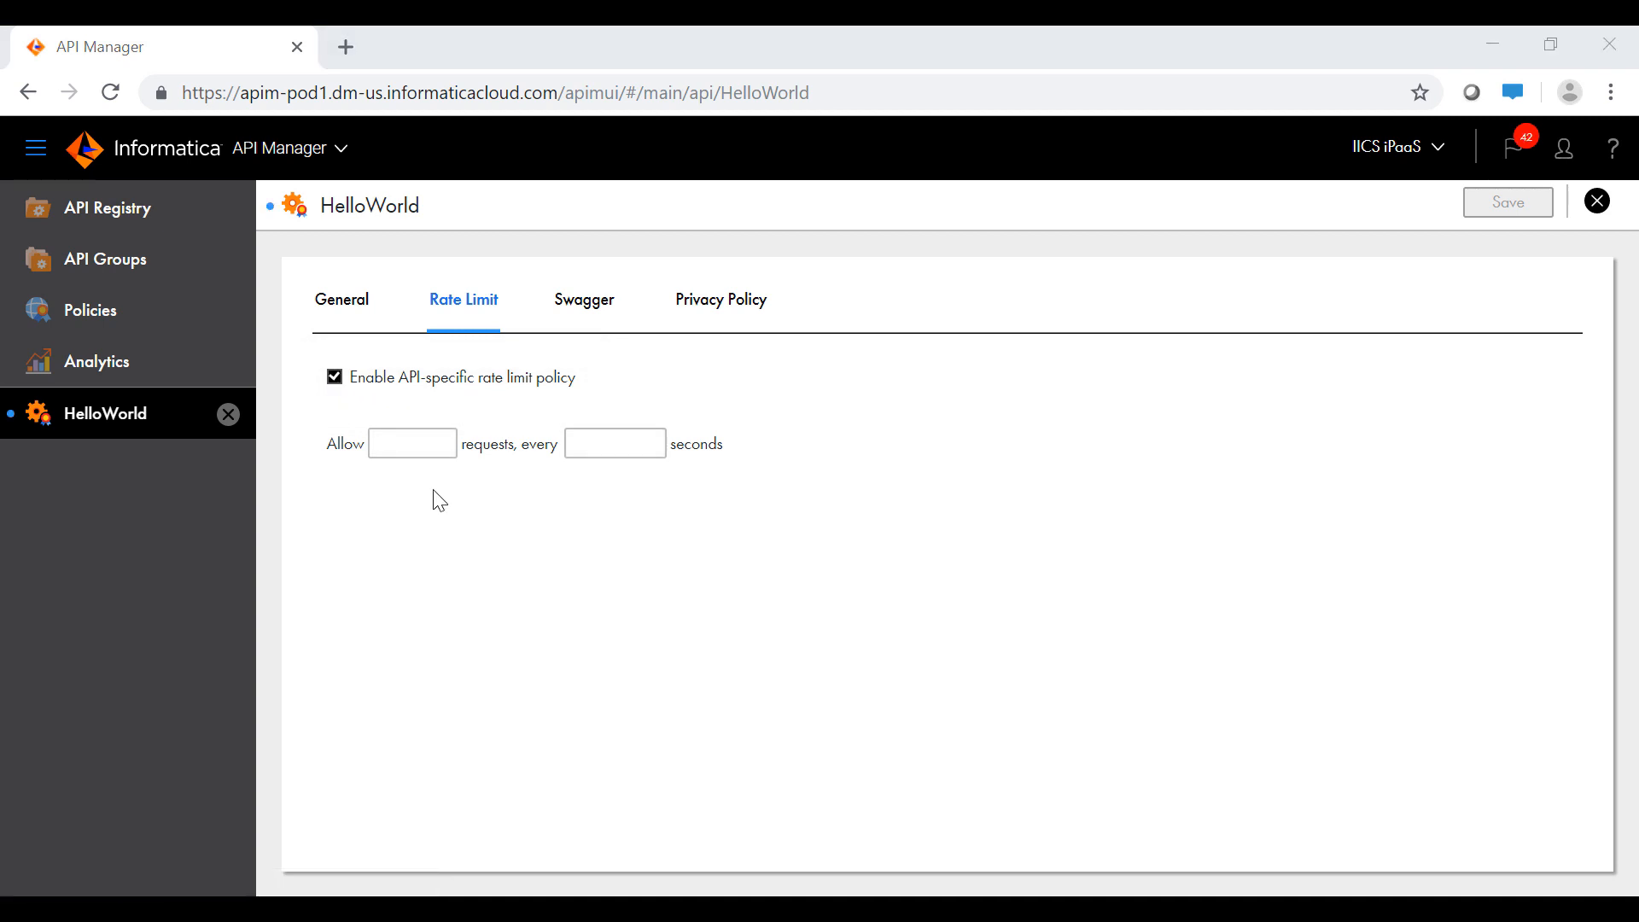
click(436, 445)
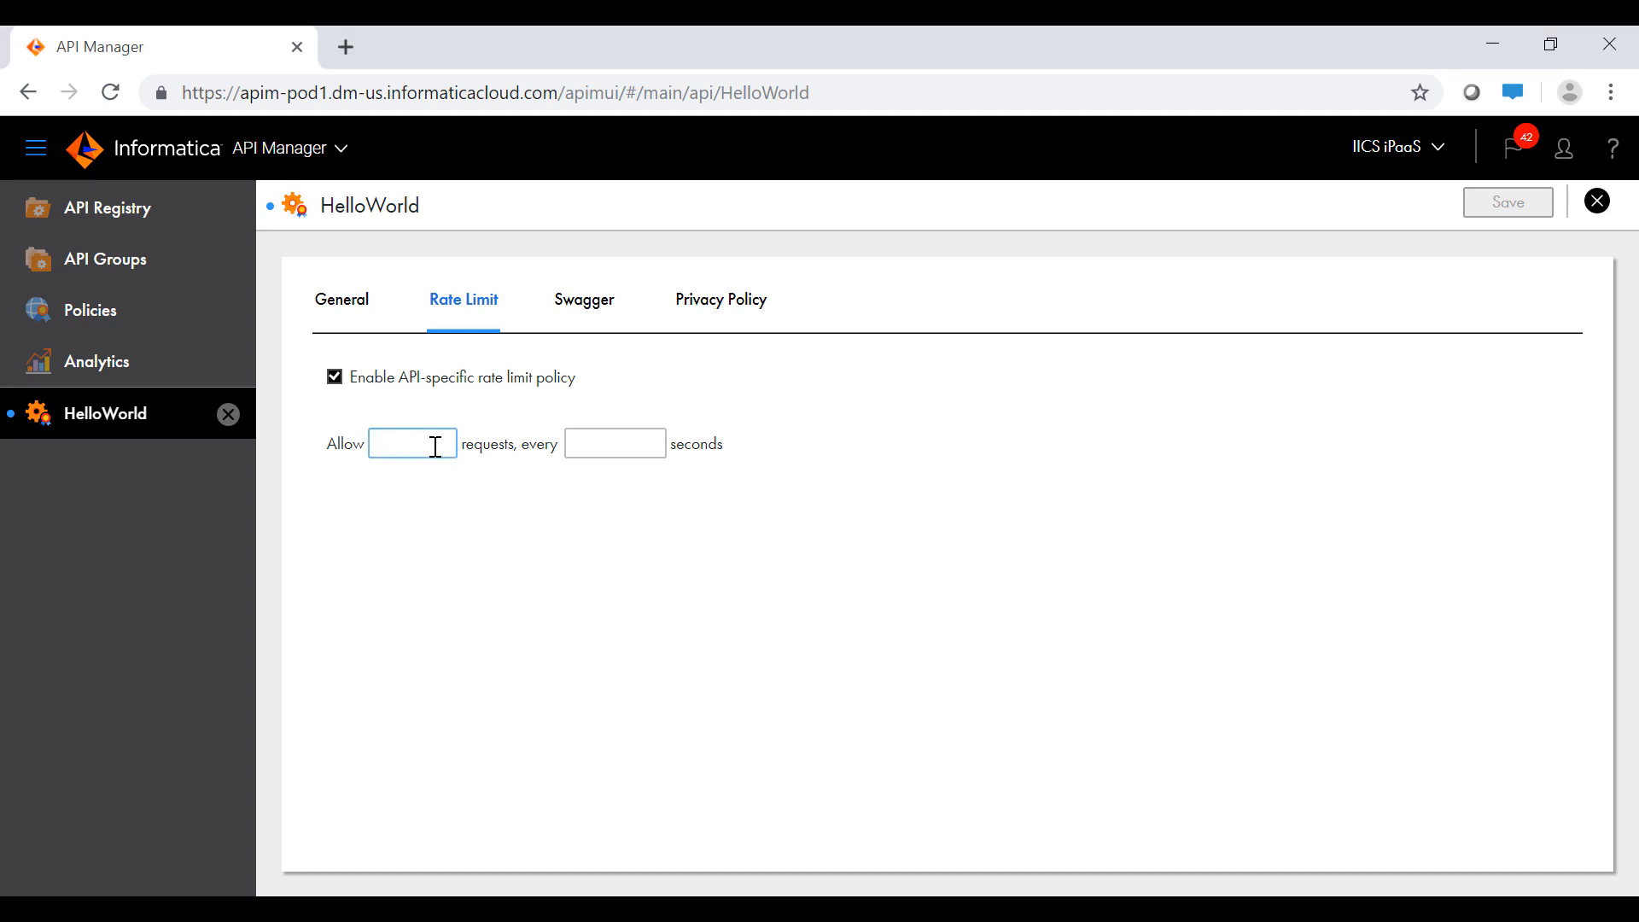
text(5)
click(657, 445)
text(60000)
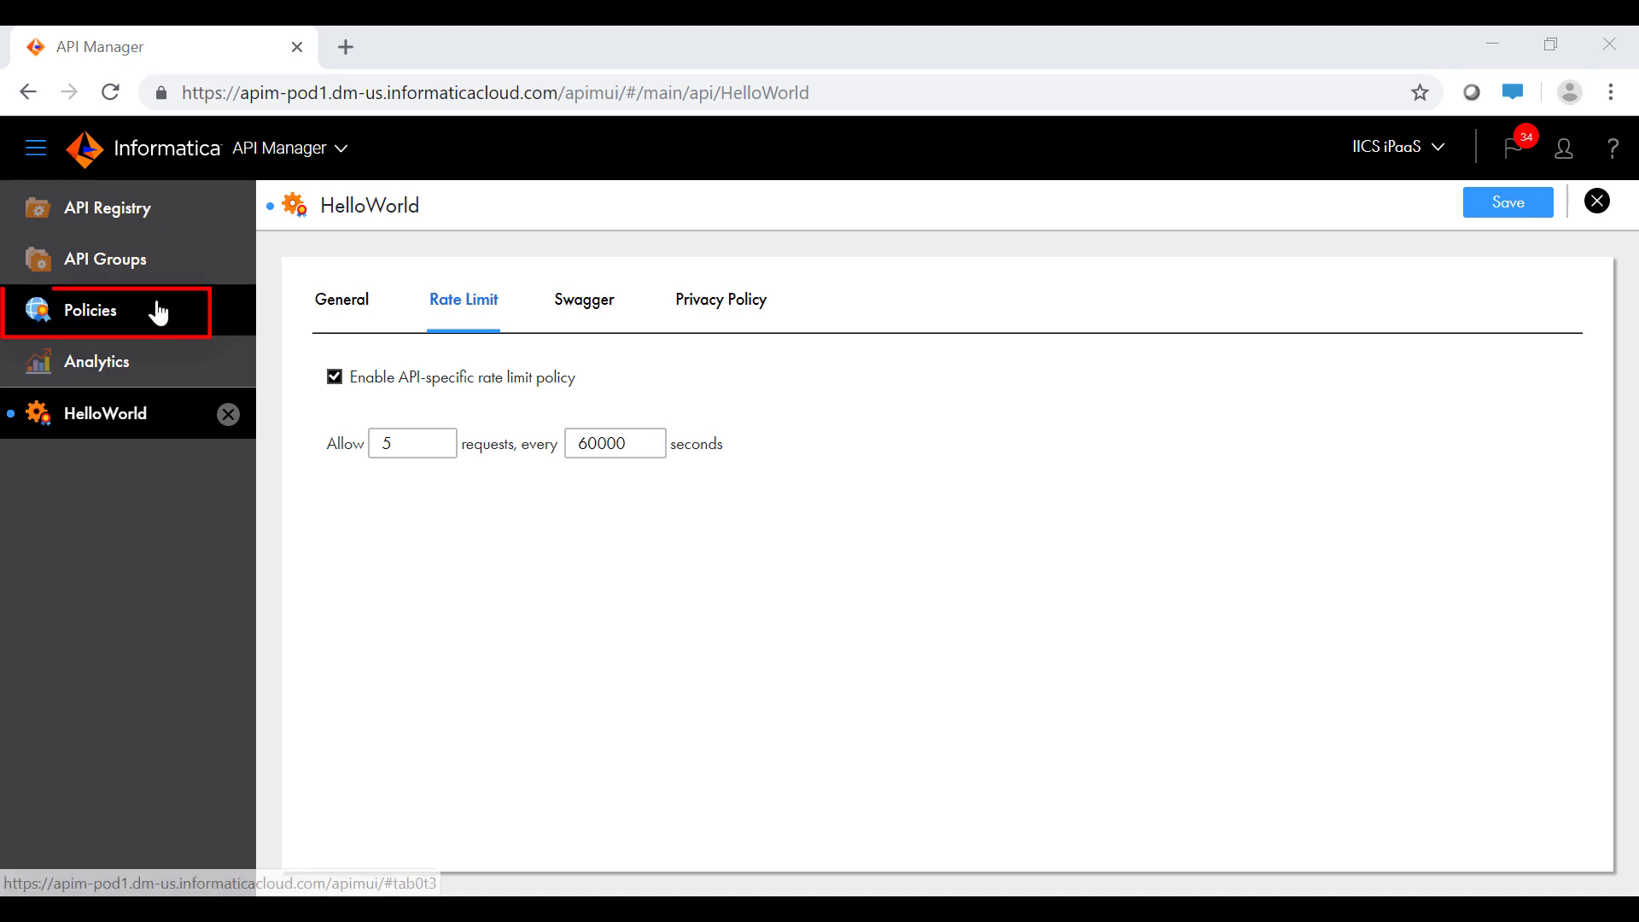
- Go to the account-wide Policies page
click(90, 310)
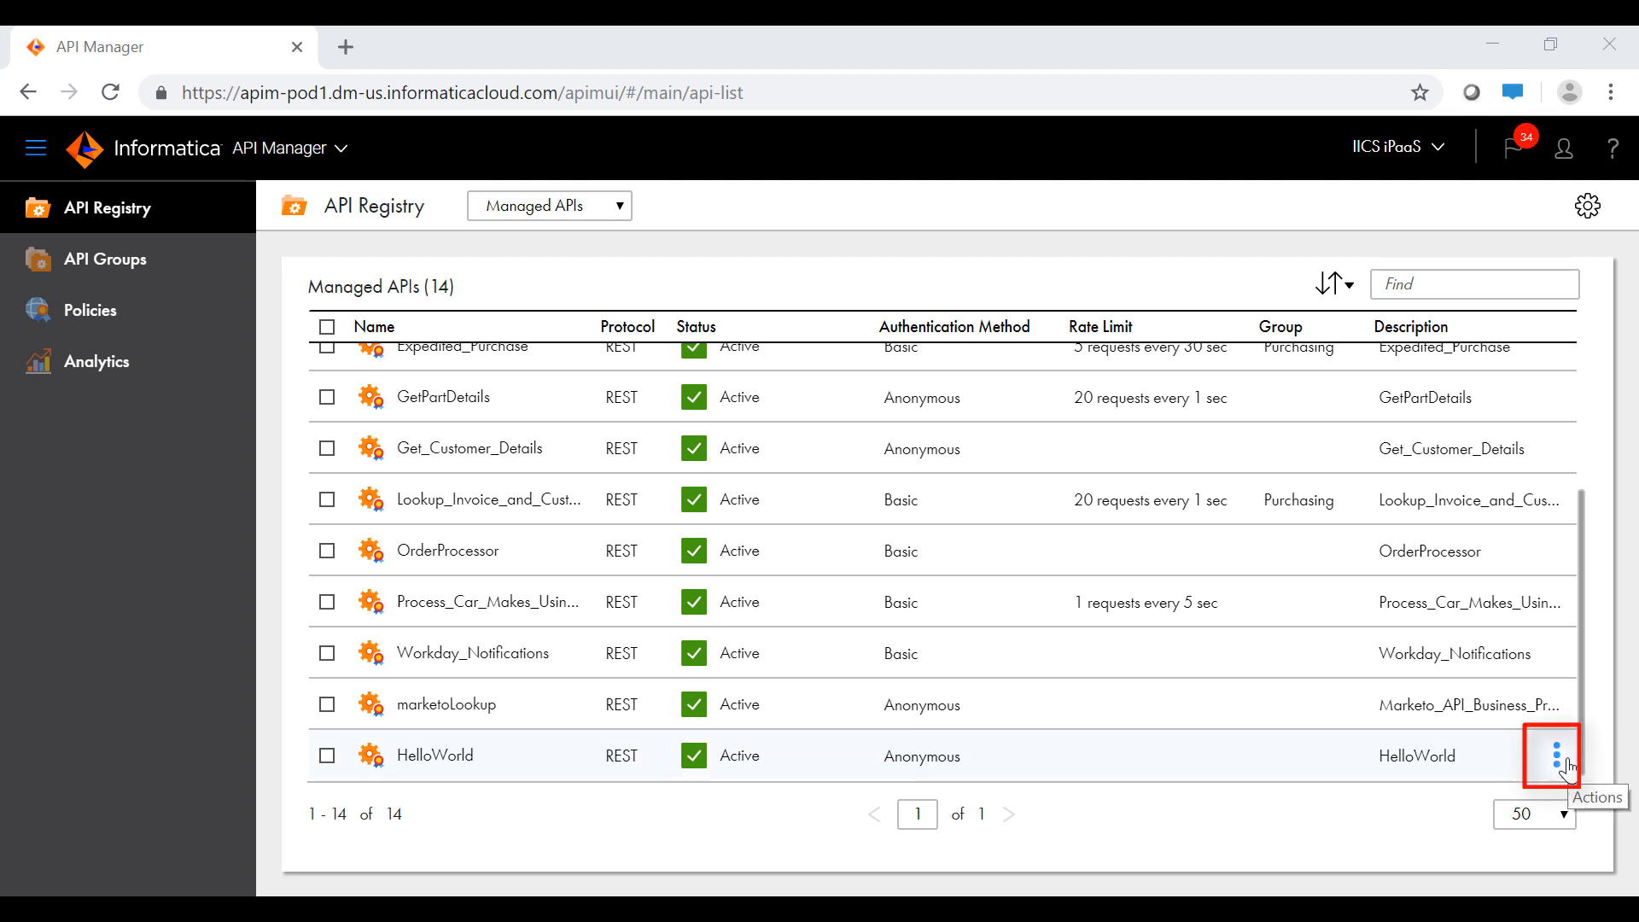
- Add the HelloWorld managed API to the Purchasing group
click(1570, 764)
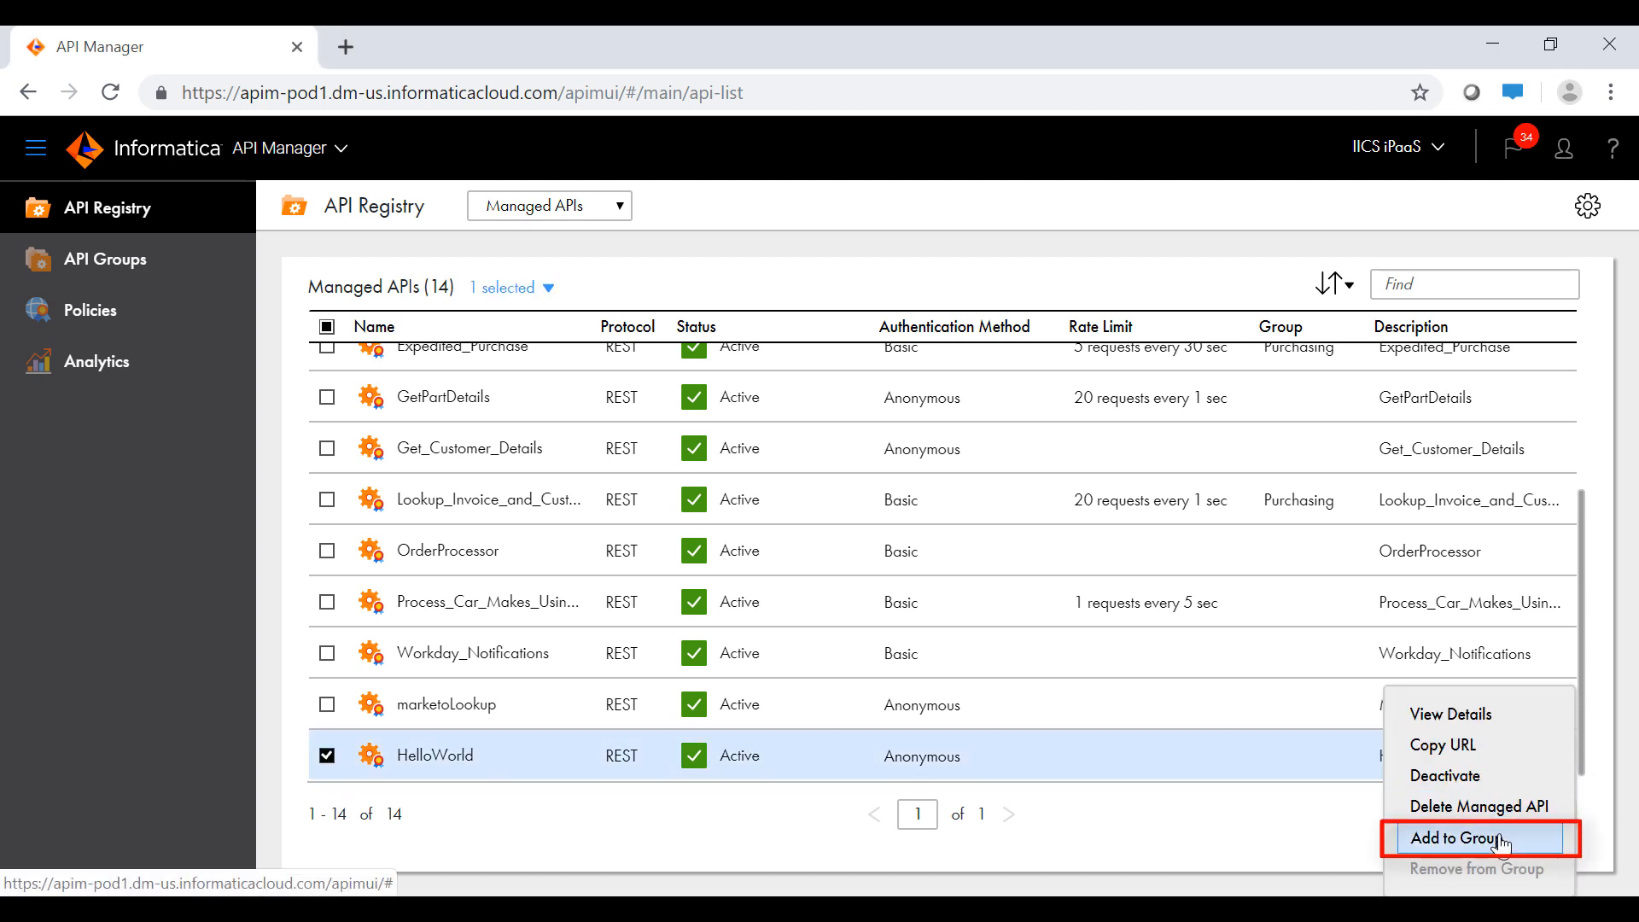
click(1457, 838)
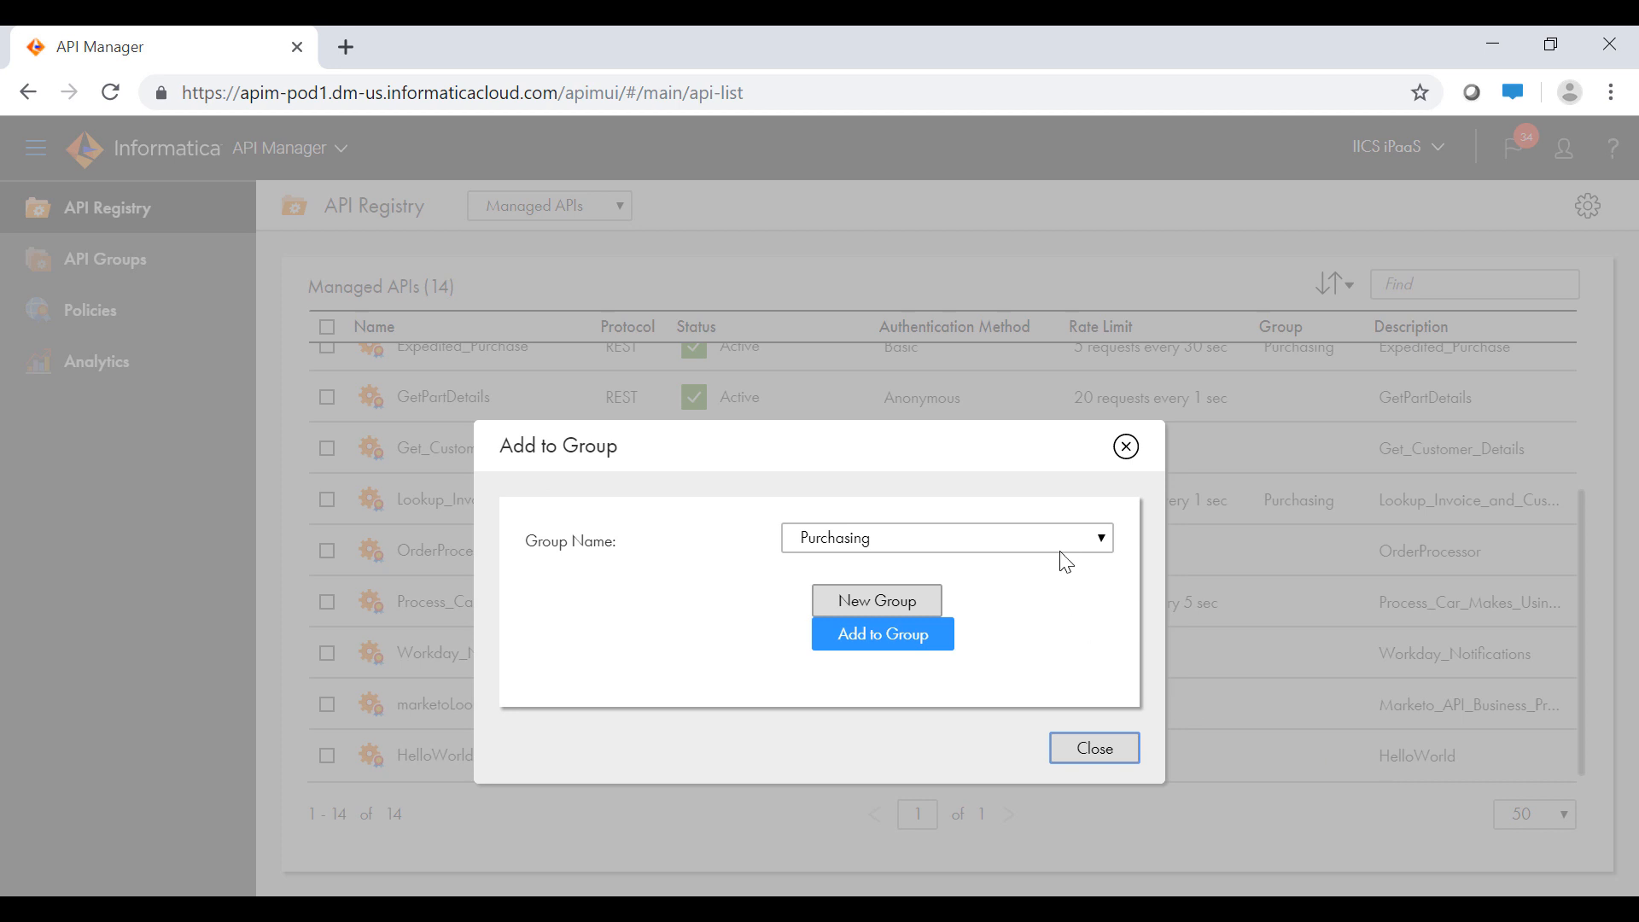
click(1065, 554)
click(1058, 566)
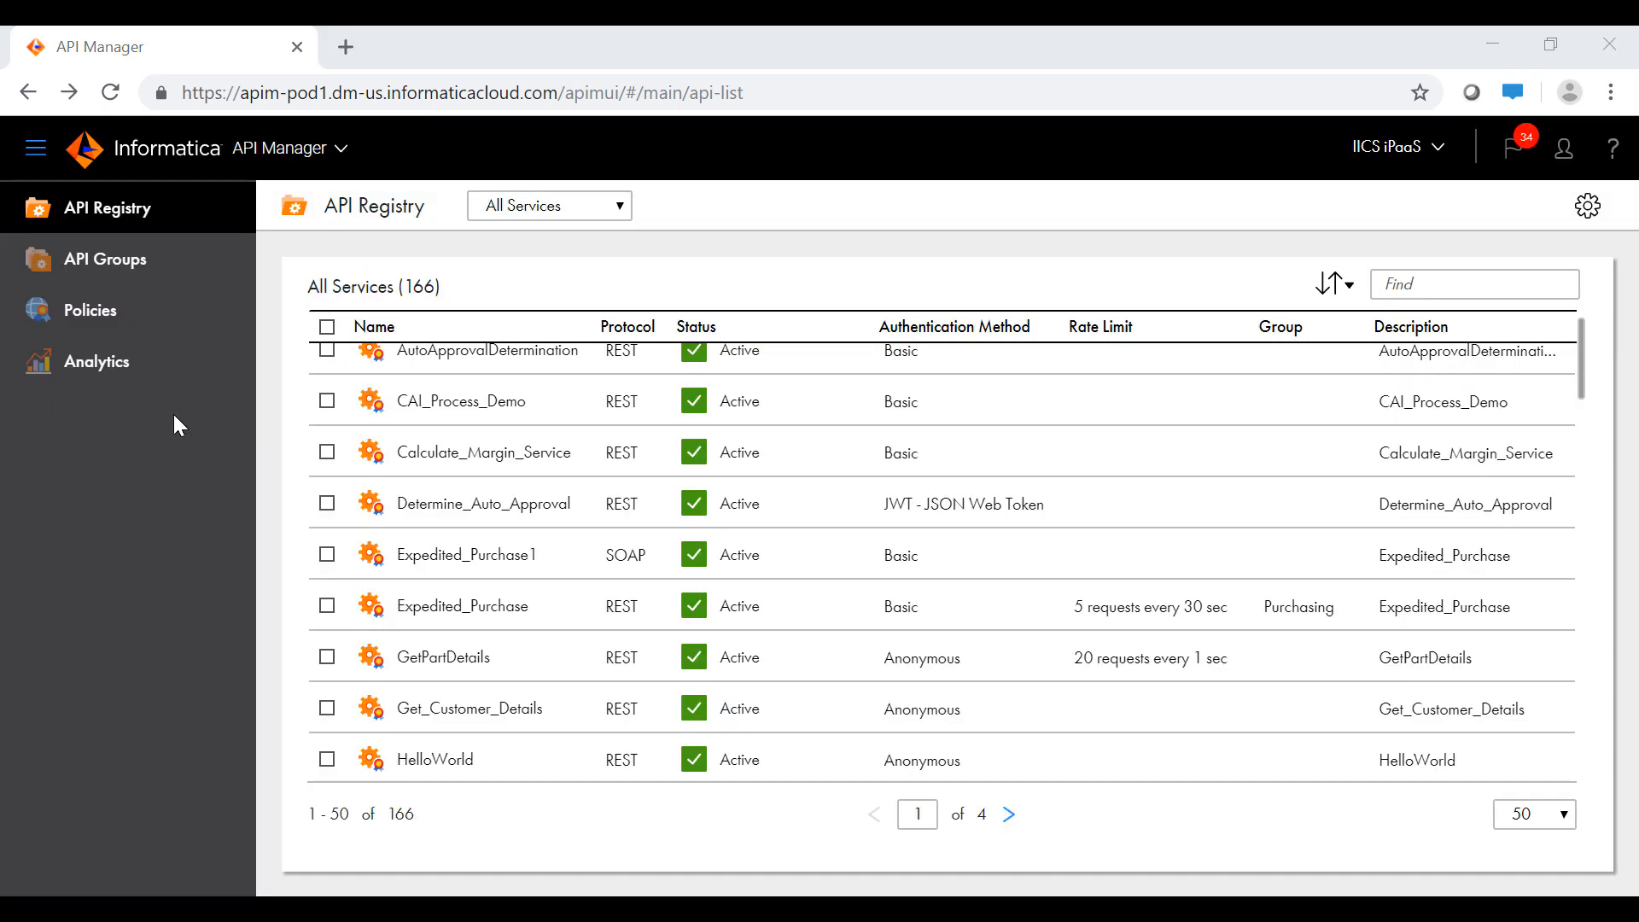
- Switch to API Portal and copy the HelloWorld API URL to the clipboard
click(335, 150)
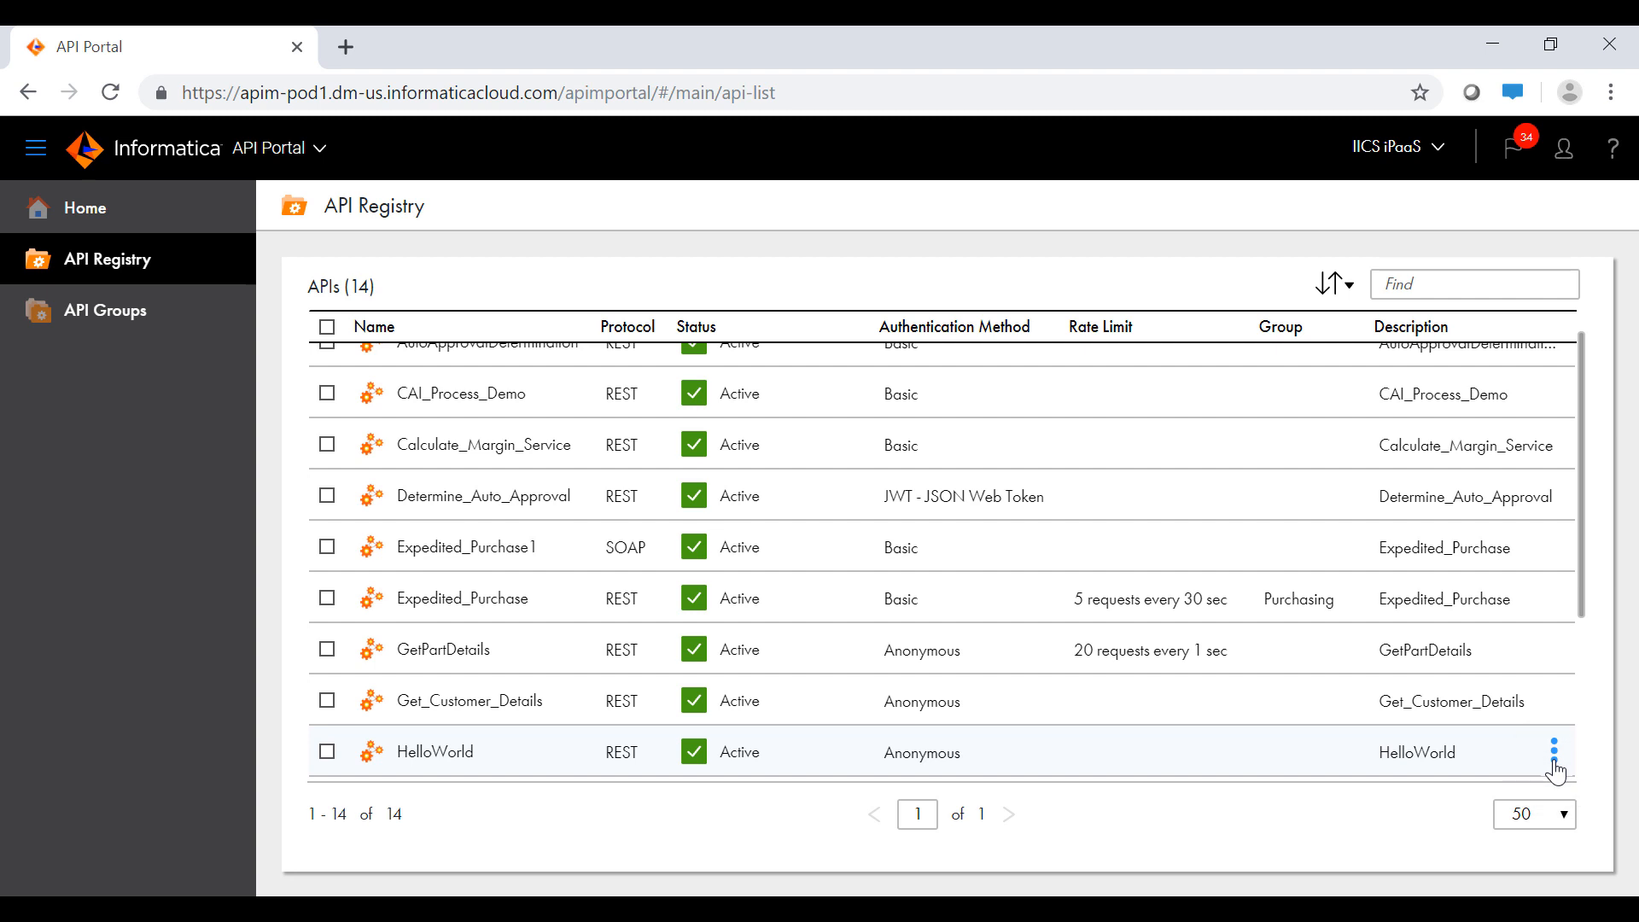
click(1556, 751)
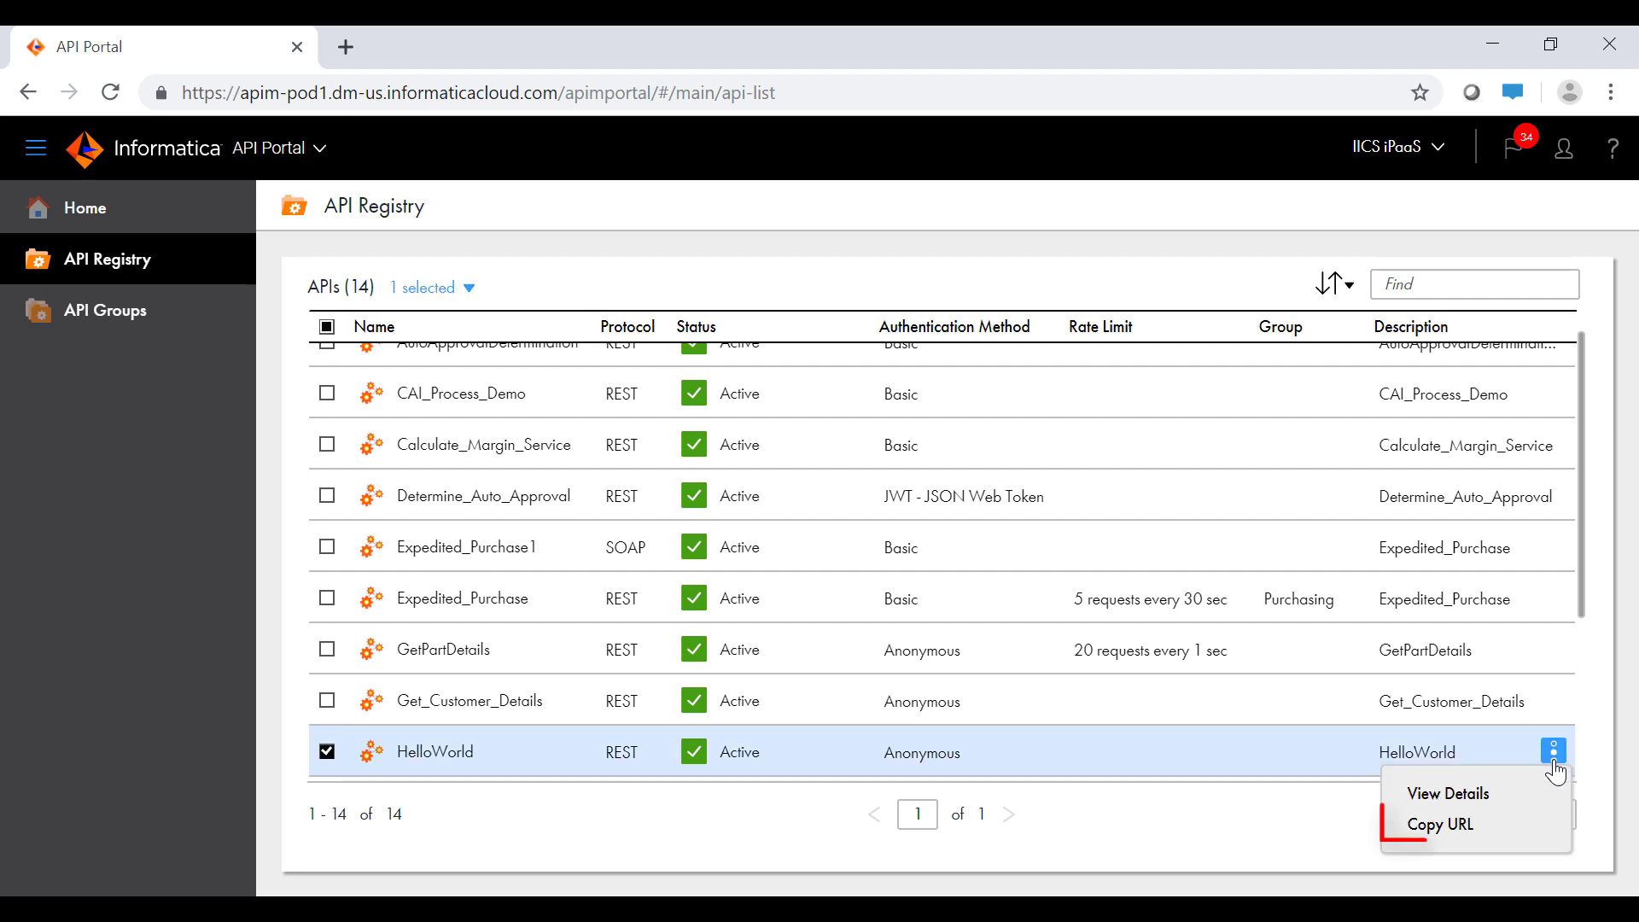
click(1473, 824)
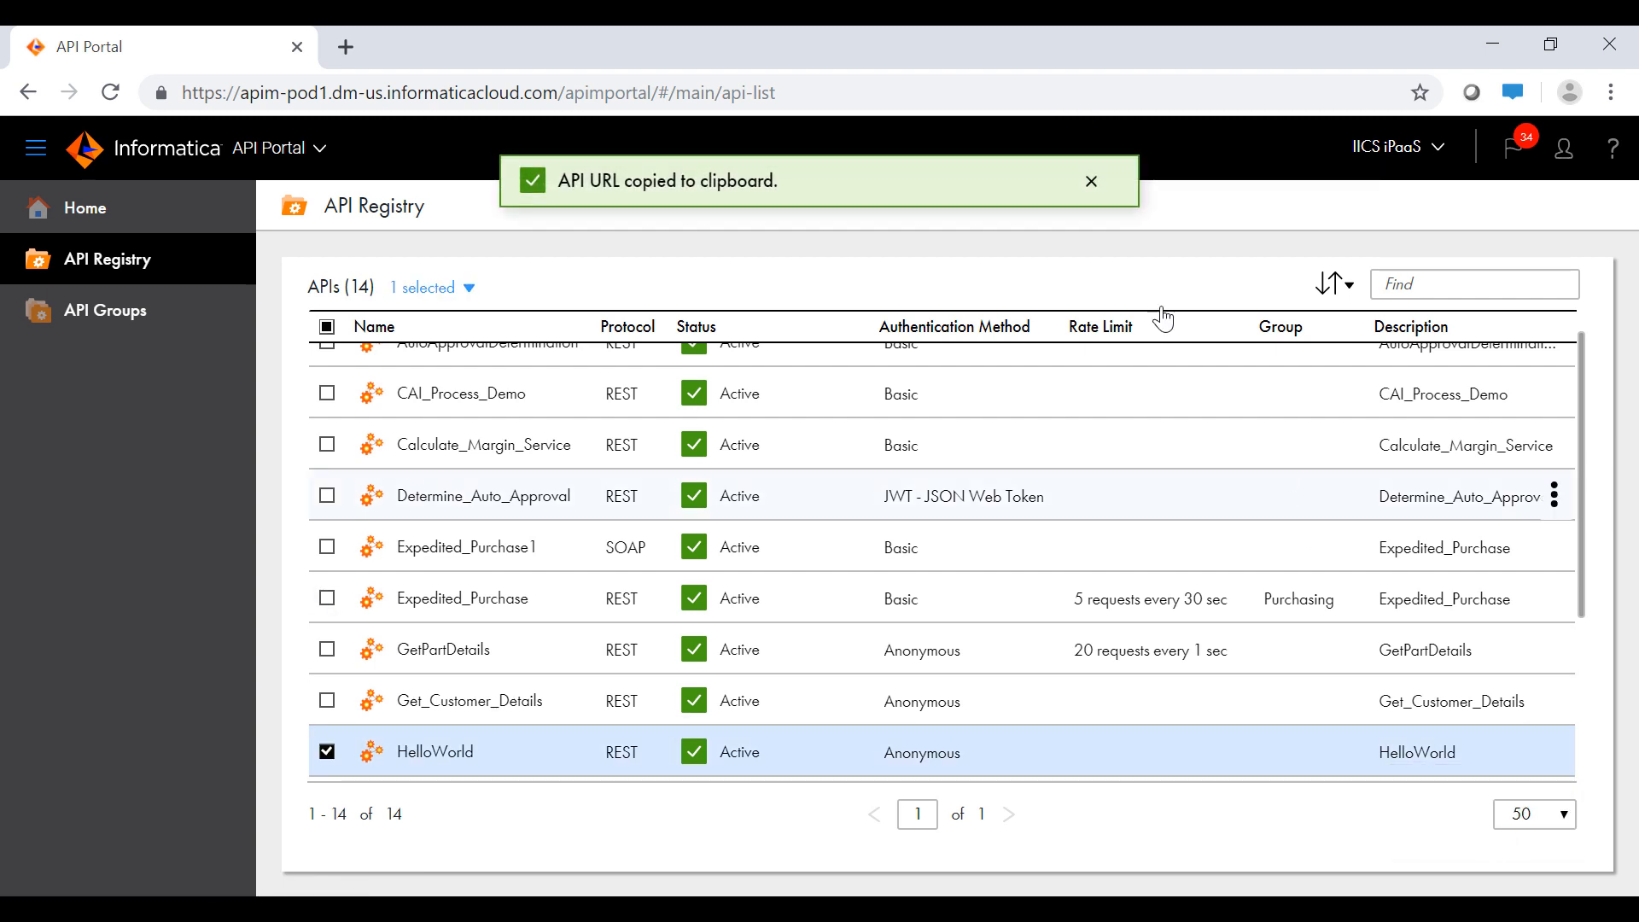
click(1092, 184)
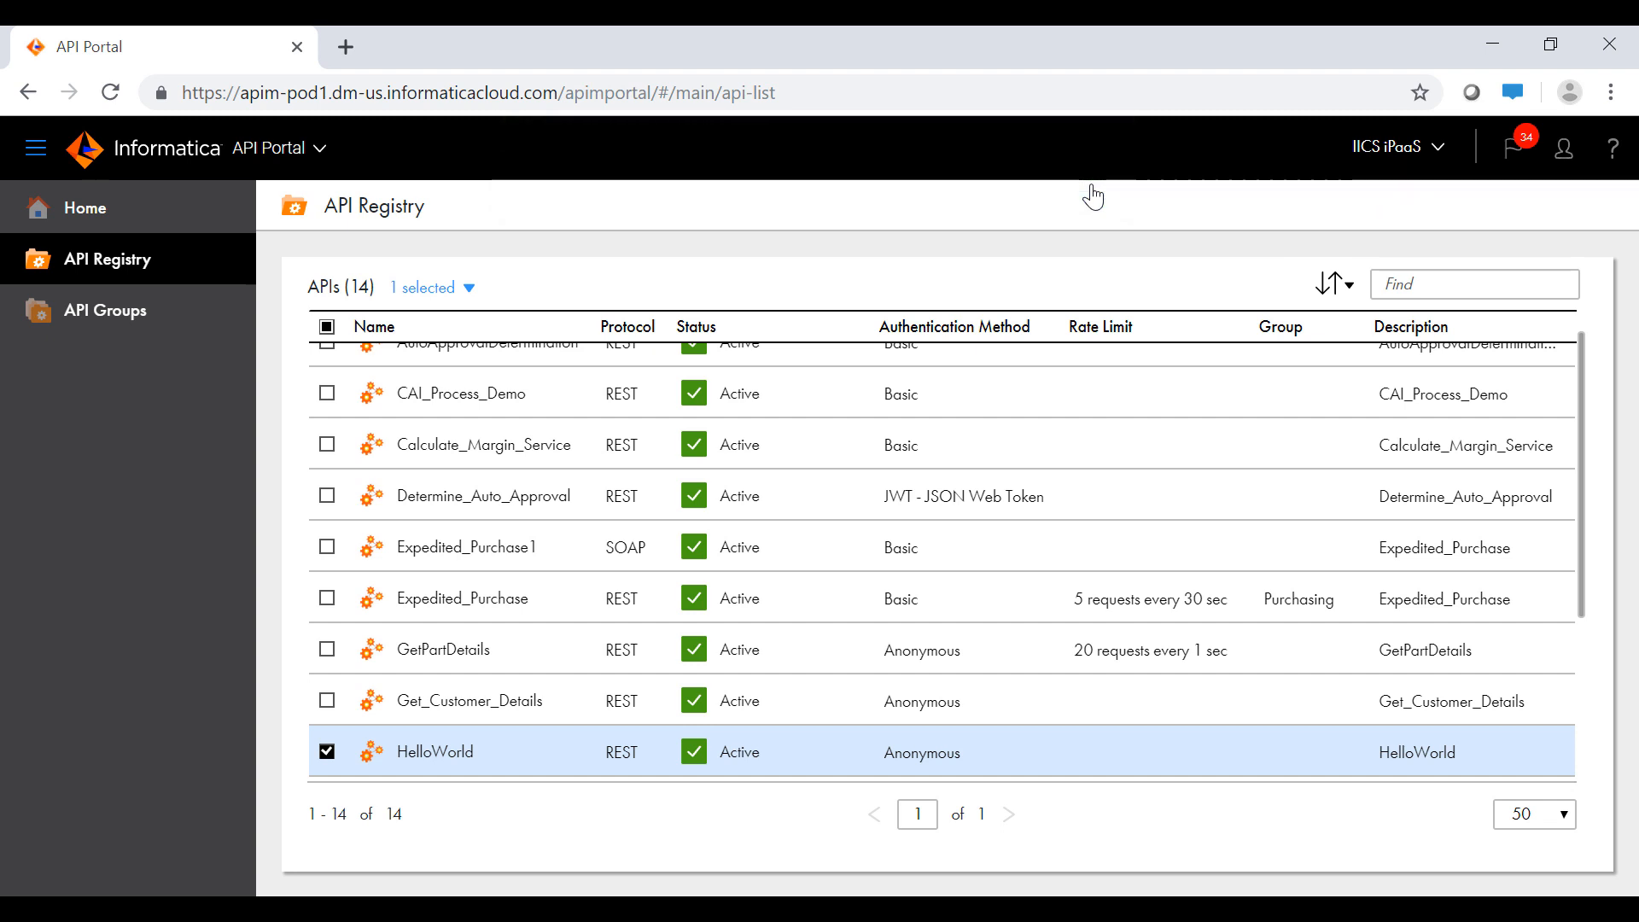
click(1486, 752)
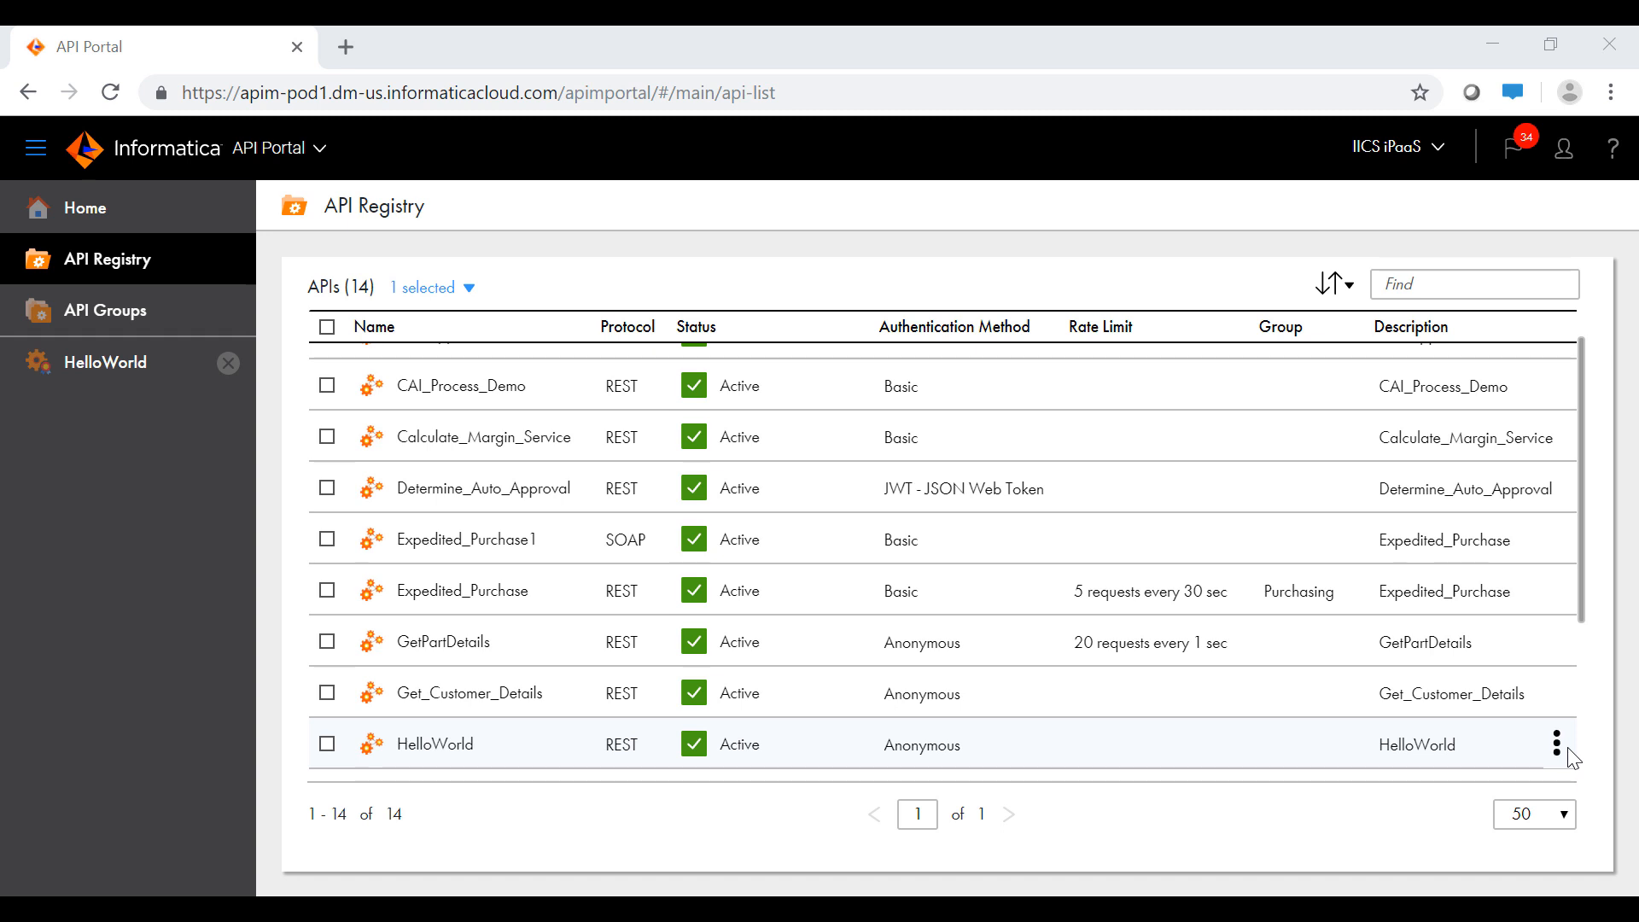
- View HelloWorld's details and its Swagger definition with the POST /HelloWorld operation
click(1556, 745)
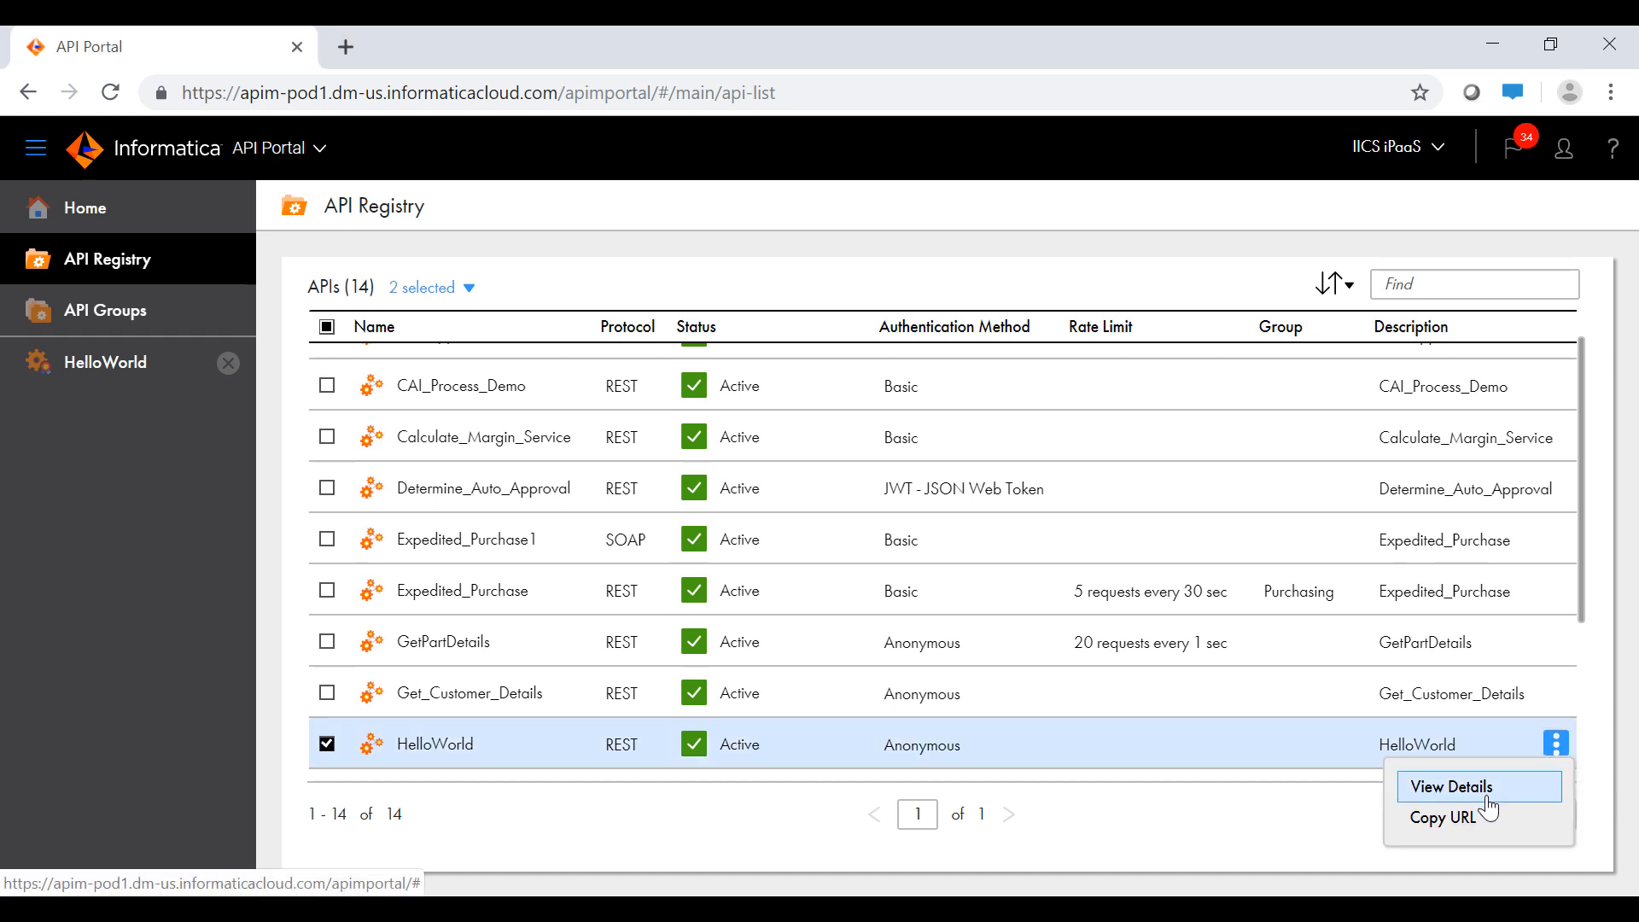
click(1490, 793)
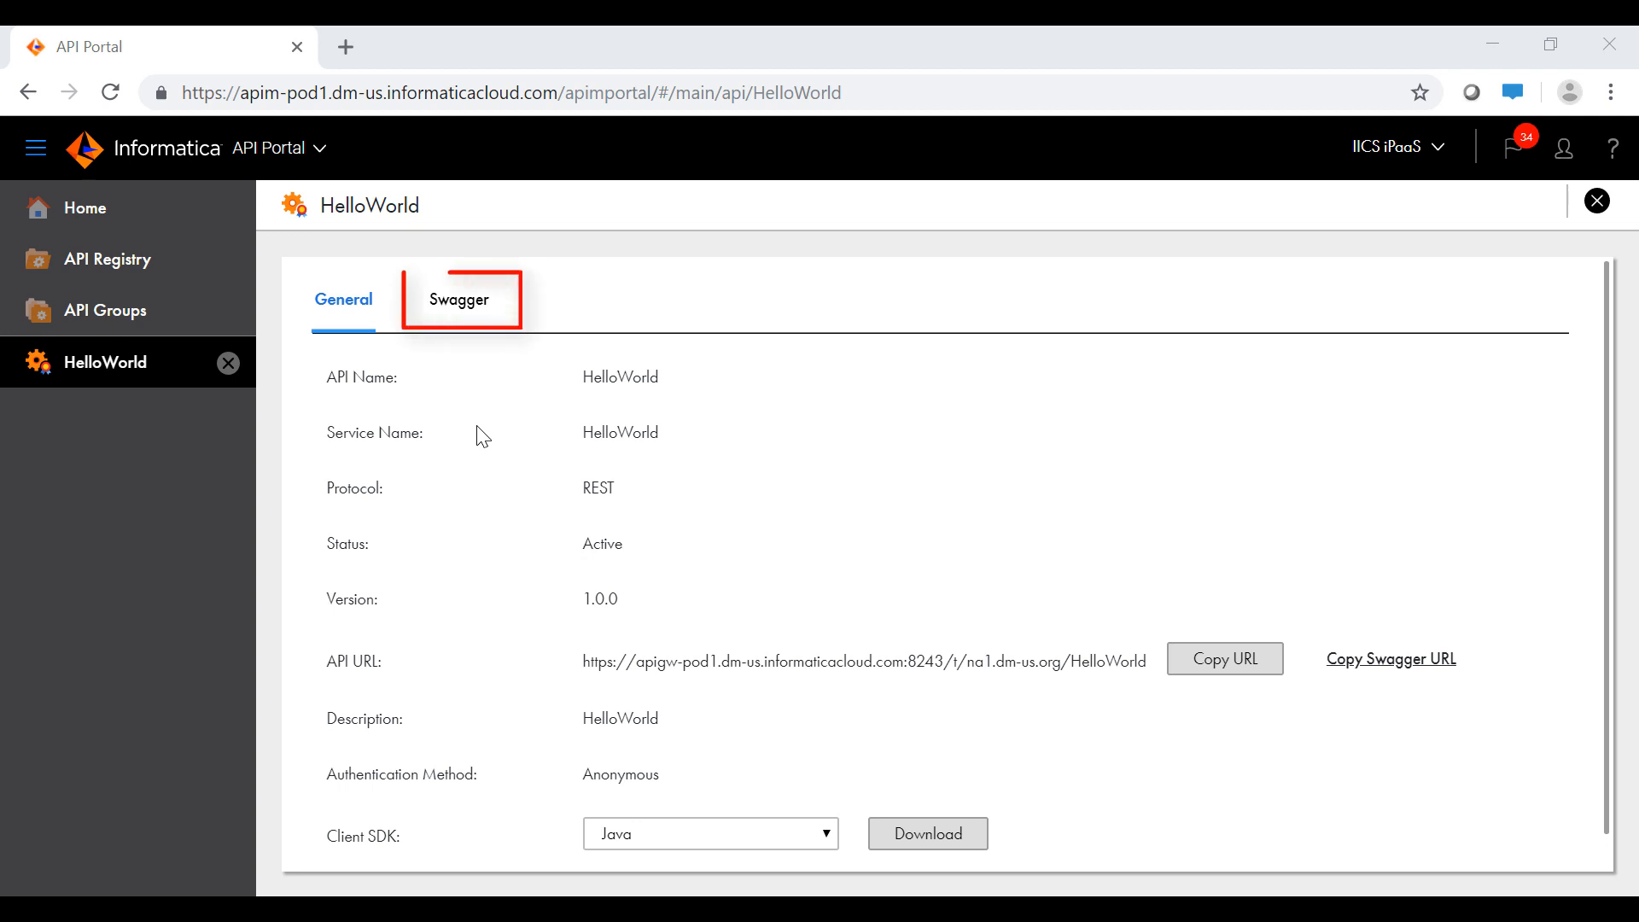
click(480, 305)
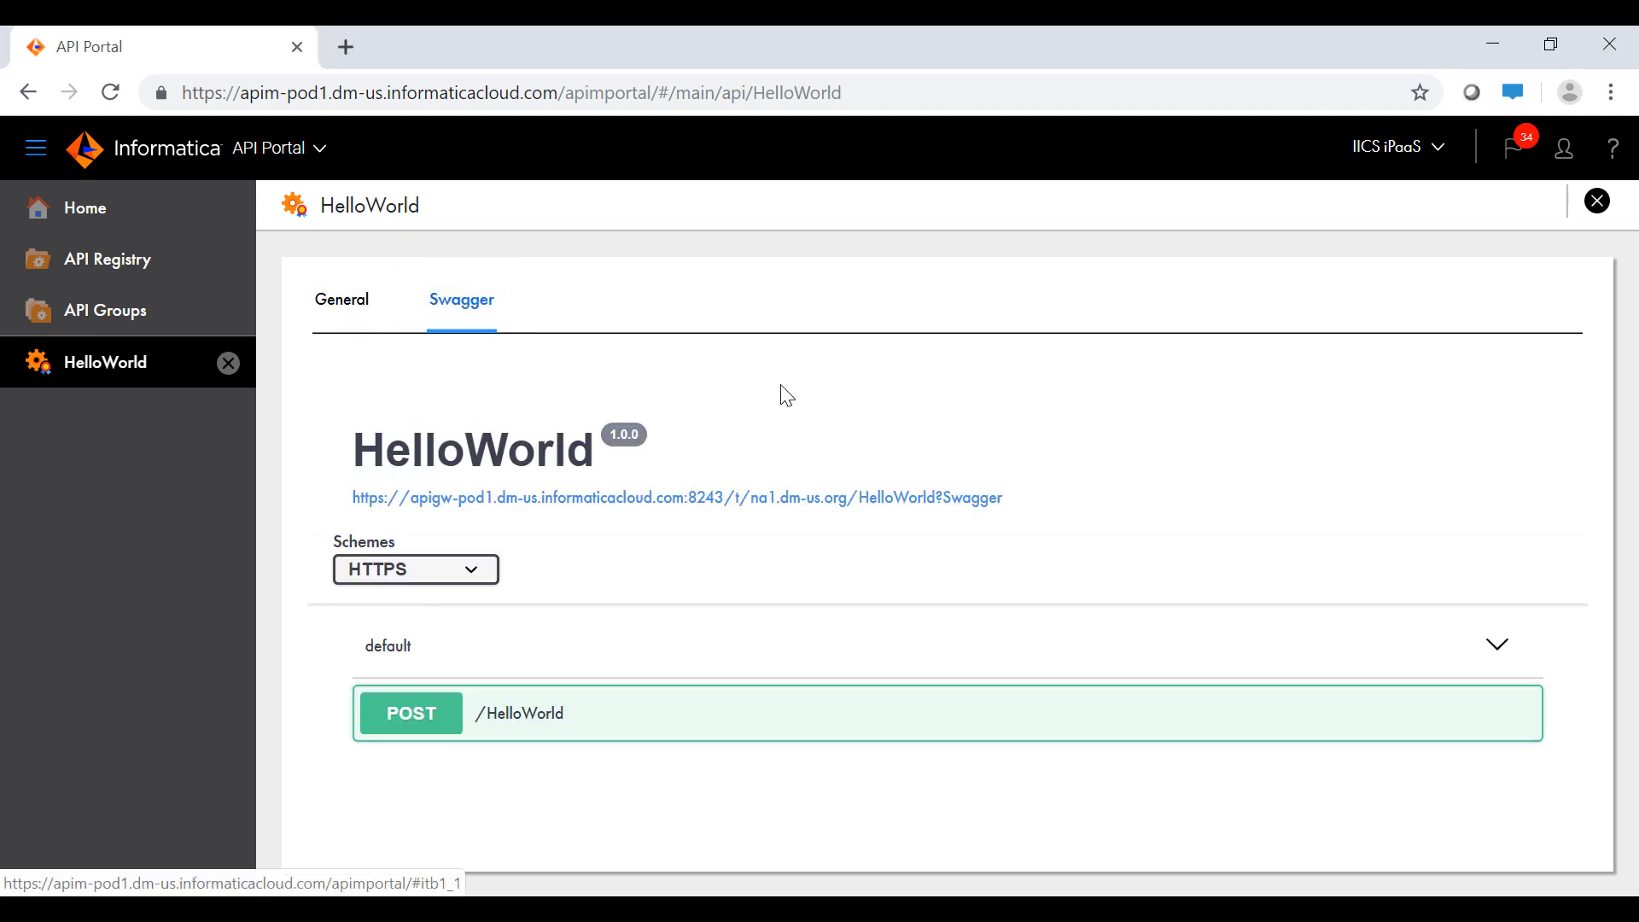